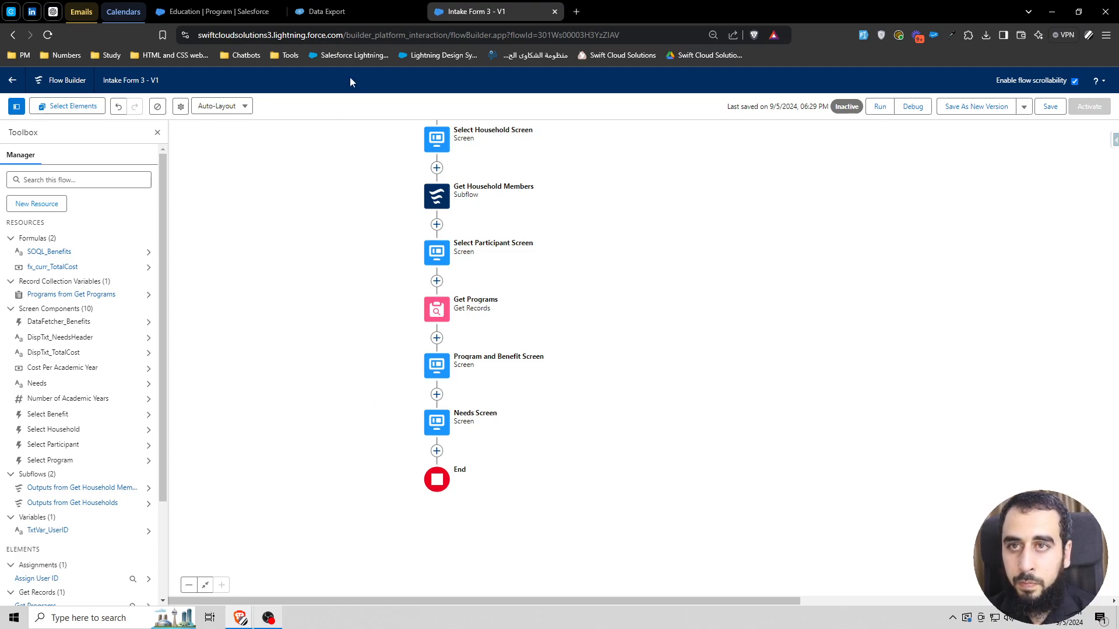
# - Create a new Autolaunched Flow (No Trigger) from the Flows list in a new tab
pyautogui.middleClick(13, 80)
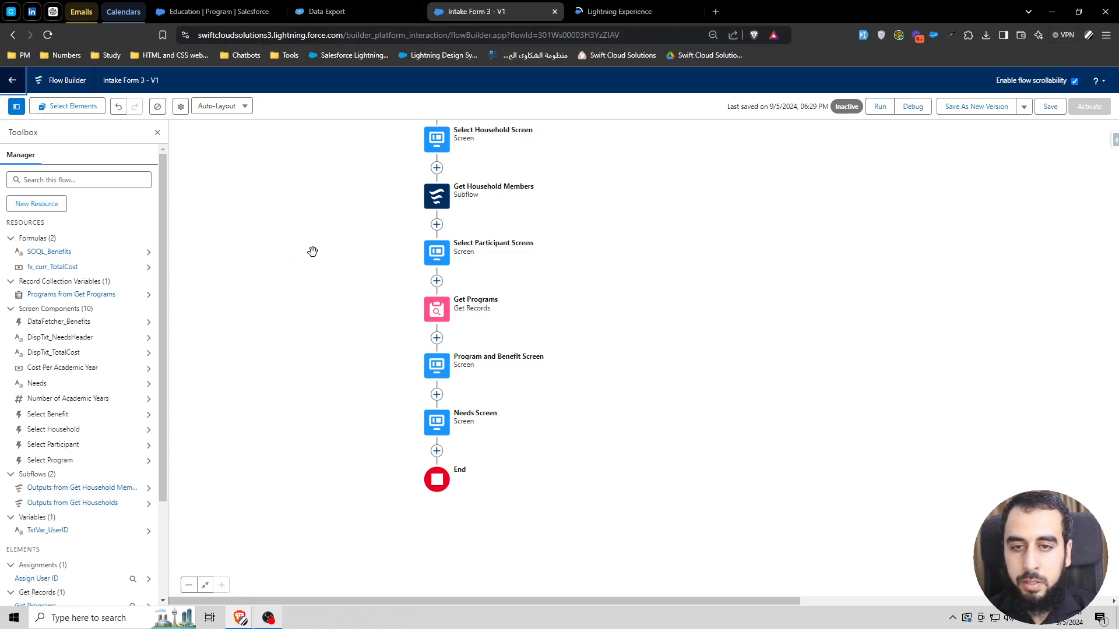
pyautogui.click(618, 13)
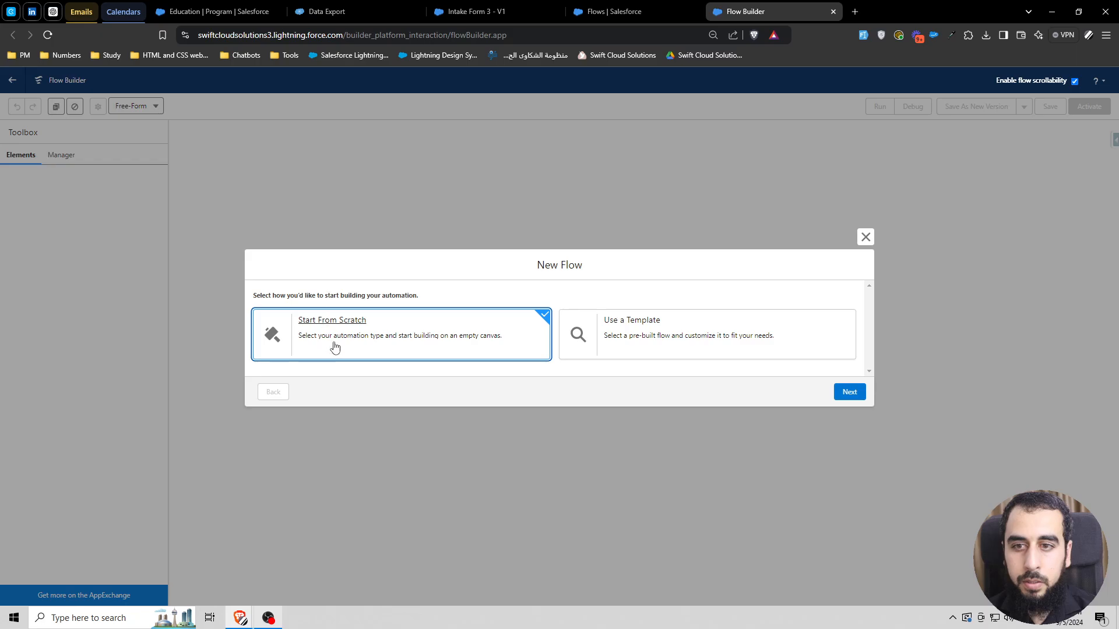
pyautogui.click(849, 393)
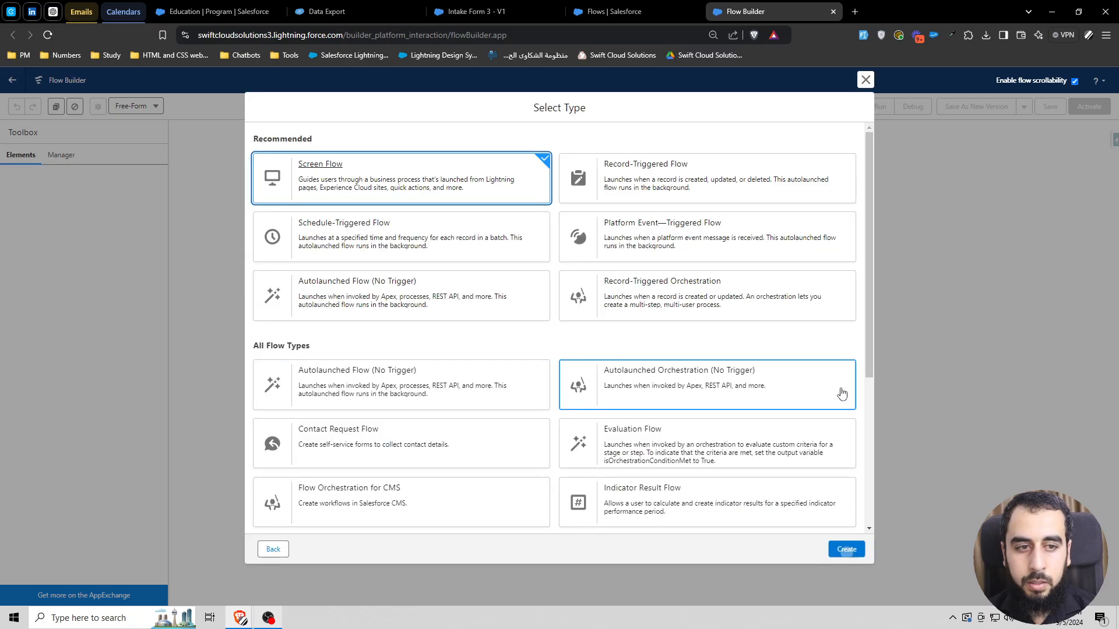
pyautogui.click(420, 311)
pyautogui.click(837, 542)
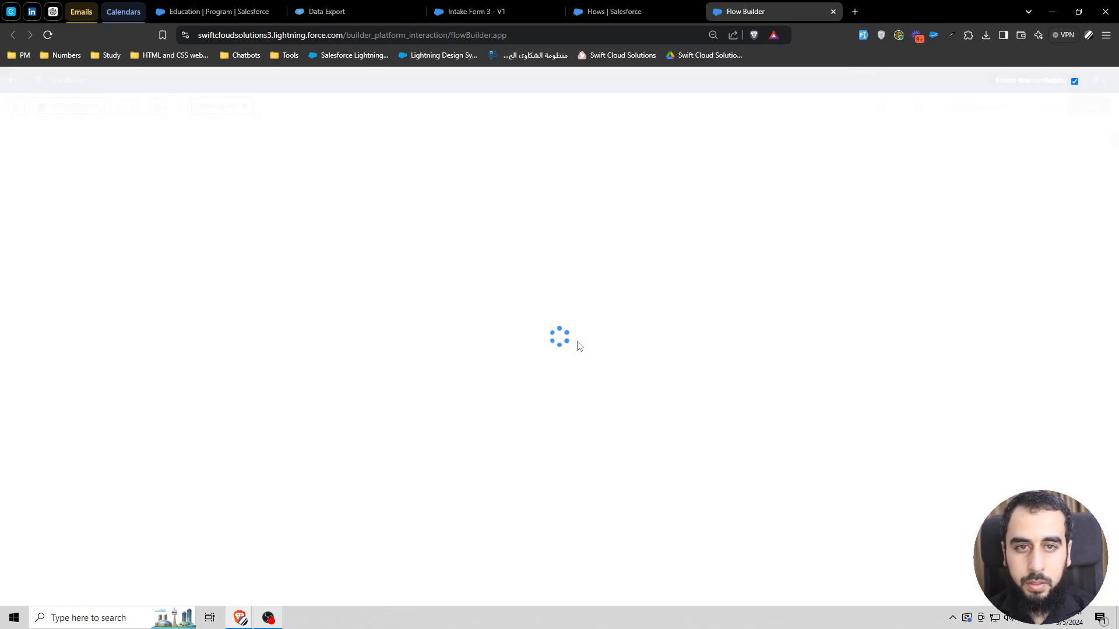
# - Add an Assignment element between Start and End
pyautogui.click(559, 205)
pyautogui.write('as')
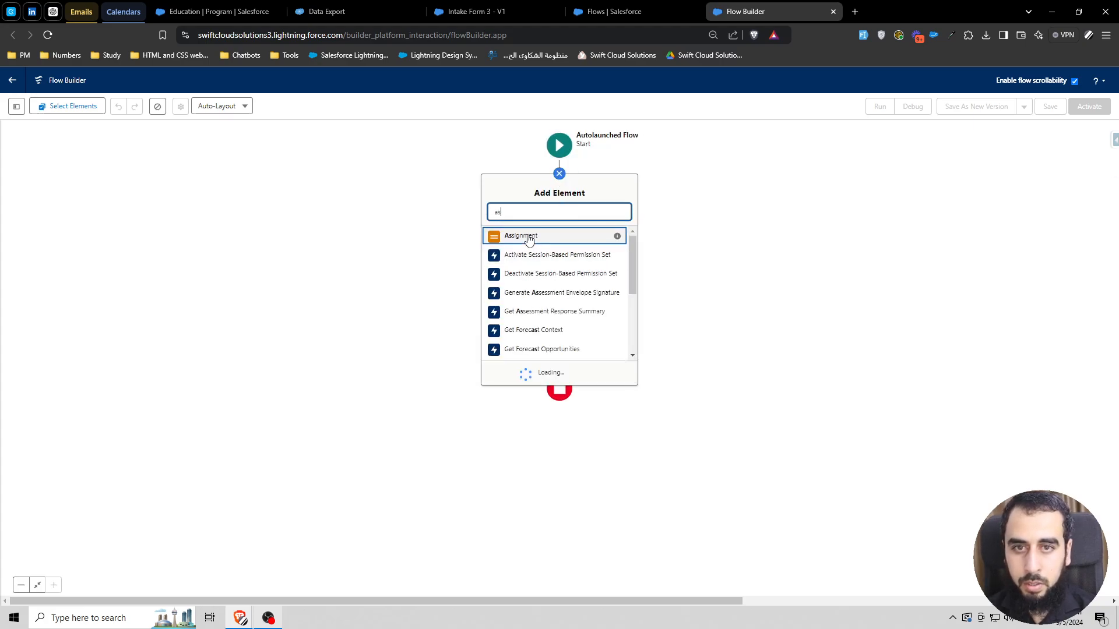
pyautogui.click(524, 236)
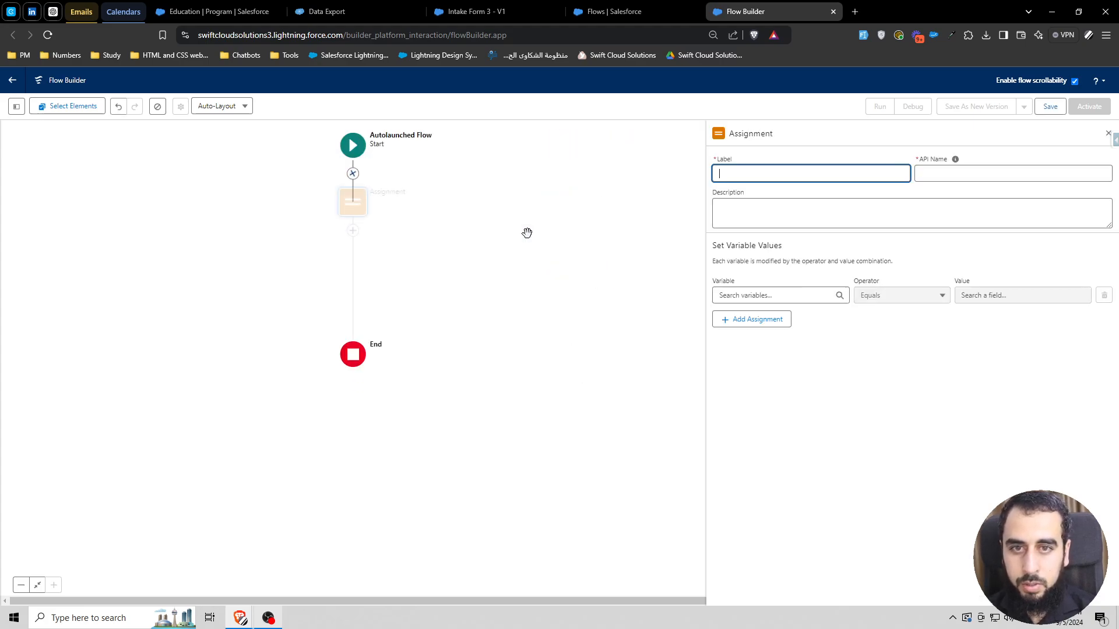
# - Start a new Variable resource for the assignment's variable and name it RecVar_Intake
pyautogui.click(764, 295)
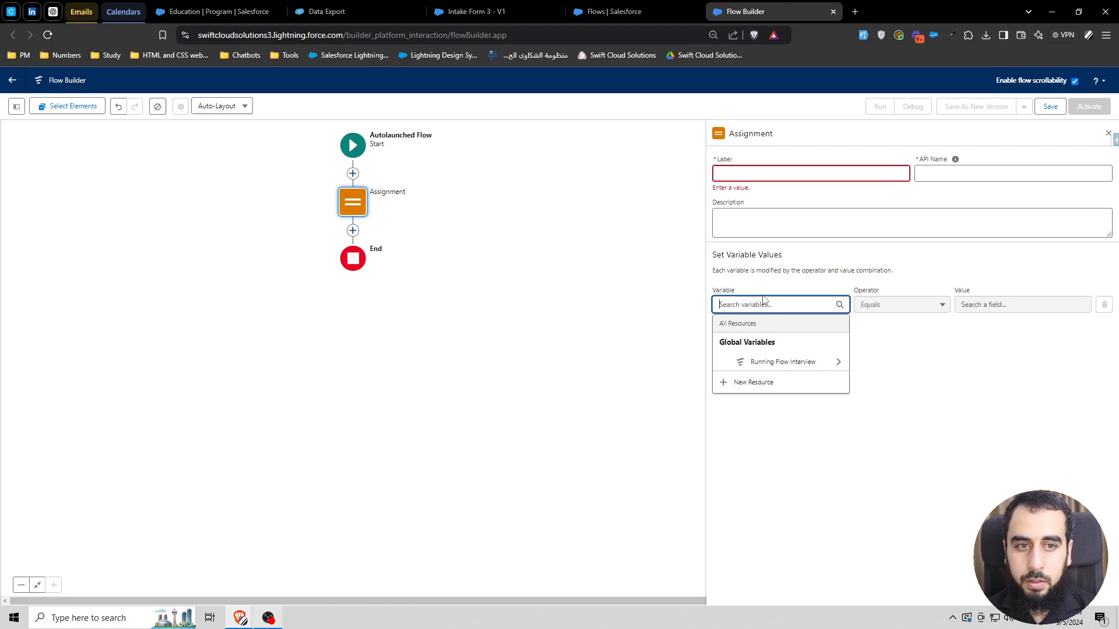
pyautogui.click(761, 386)
pyautogui.click(432, 293)
pyautogui.click(375, 312)
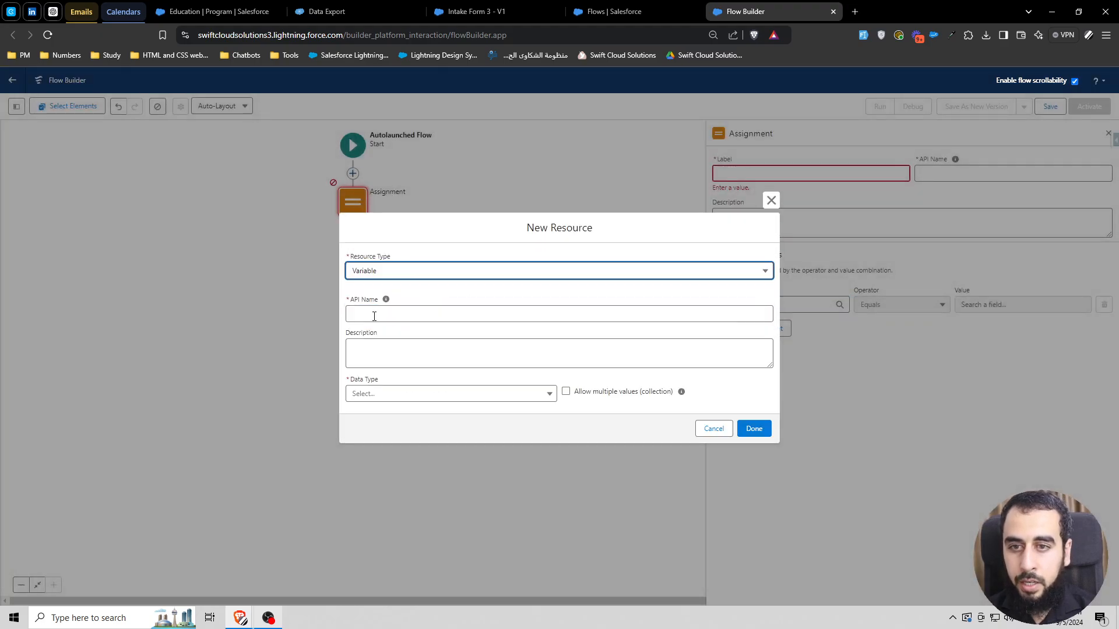
pyautogui.click(374, 316)
pyautogui.write('RecVar')
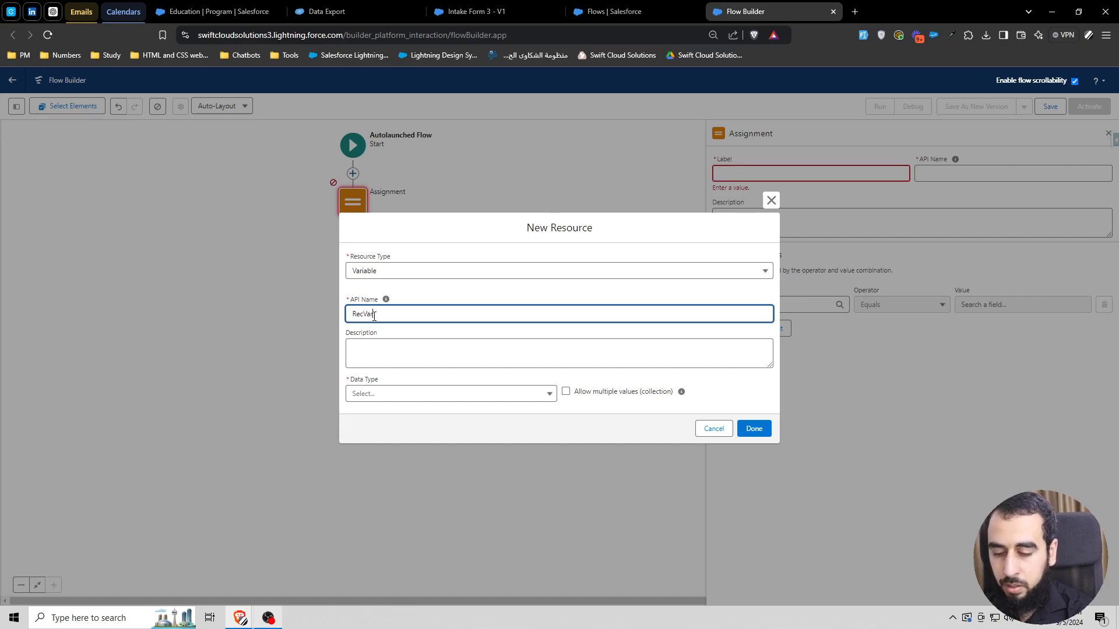
pyautogui.write('_Intake')
pyautogui.doubleClick(374, 315)
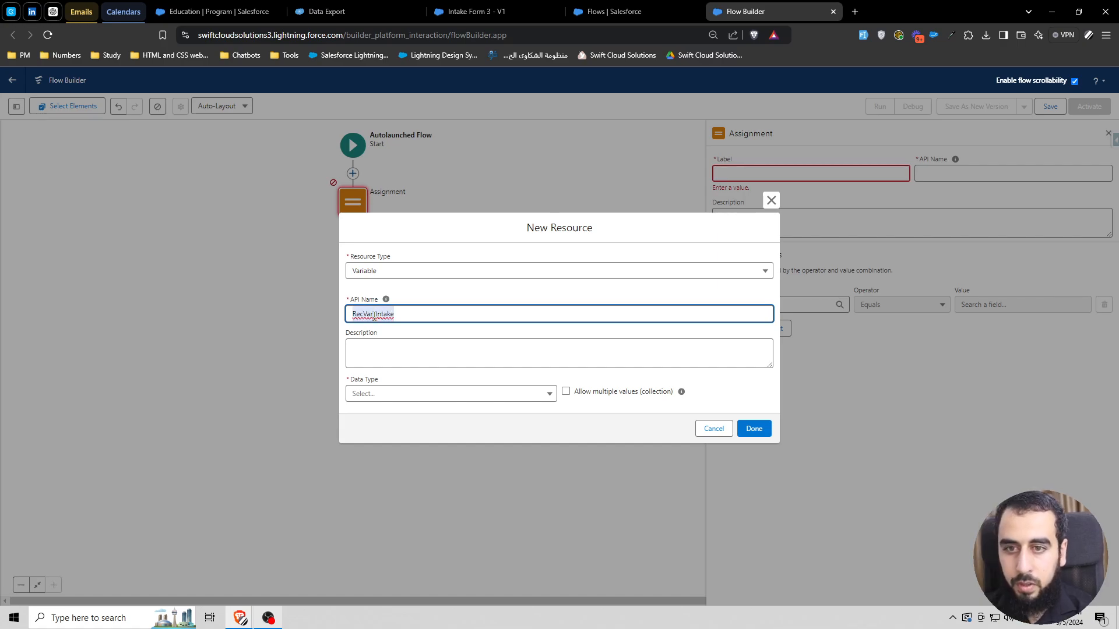
# - Set the new variable's data type to Record with the Intake object and save the resource
pyautogui.click(415, 393)
pyautogui.click(383, 431)
pyautogui.click(397, 393)
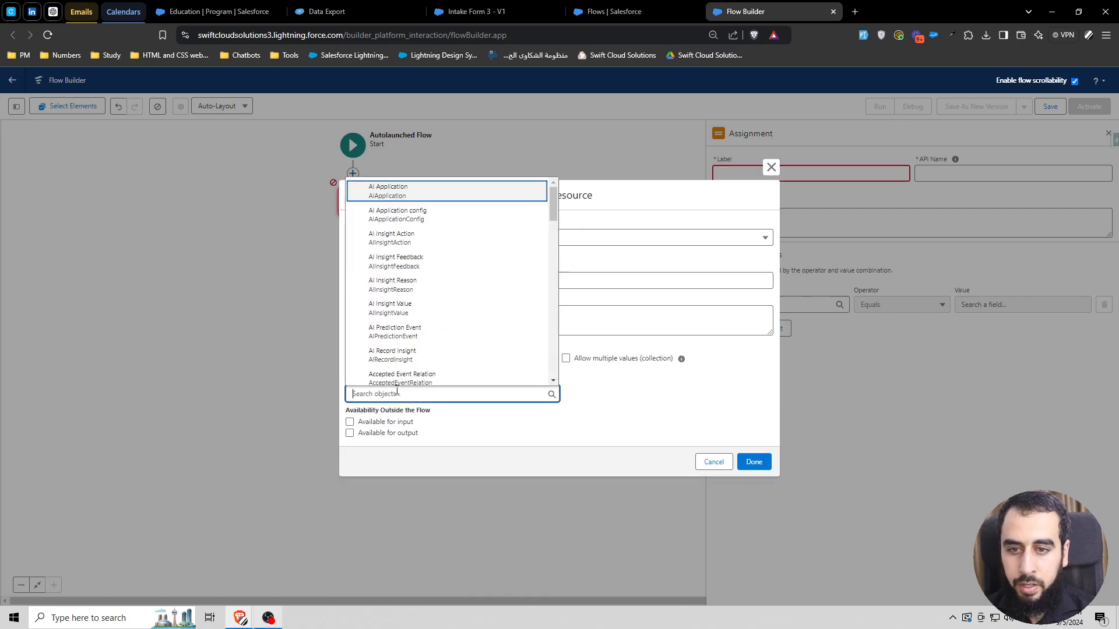
pyautogui.write('intake')
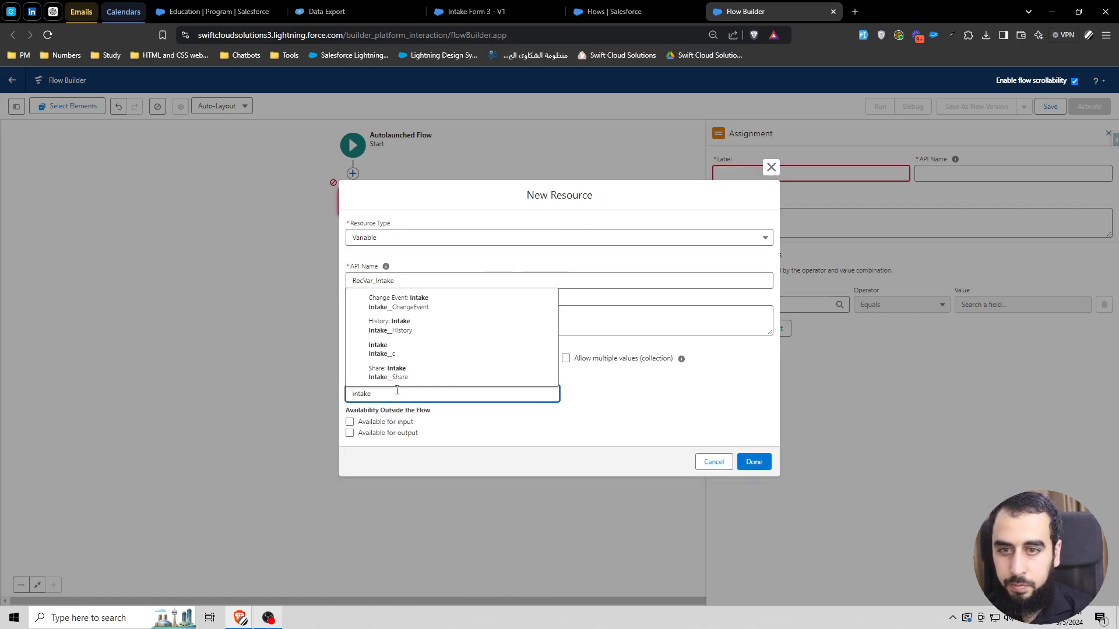
pyautogui.click(400, 350)
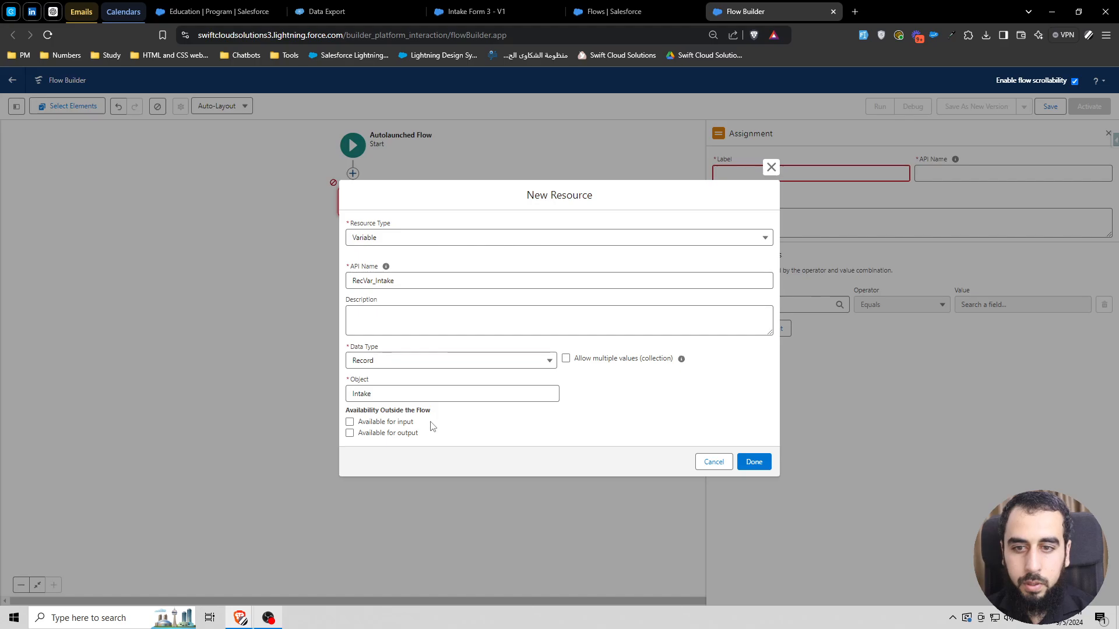
pyautogui.click(765, 461)
# - Set the first assignment row's variable to the Program field of RecVar_Intake
pyautogui.click(761, 307)
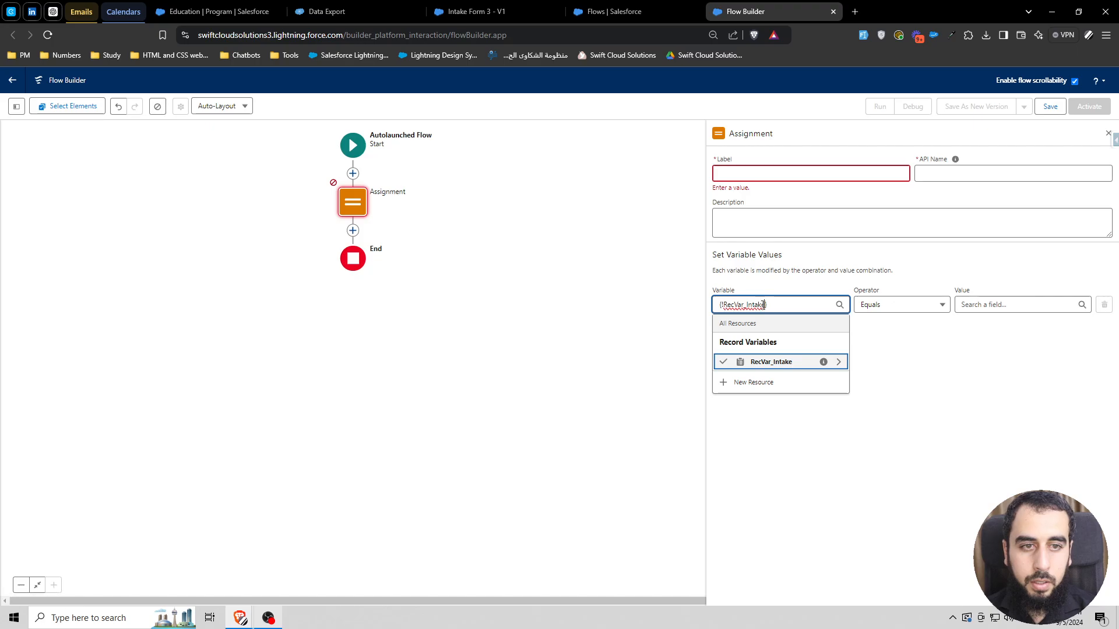
pyautogui.click(787, 361)
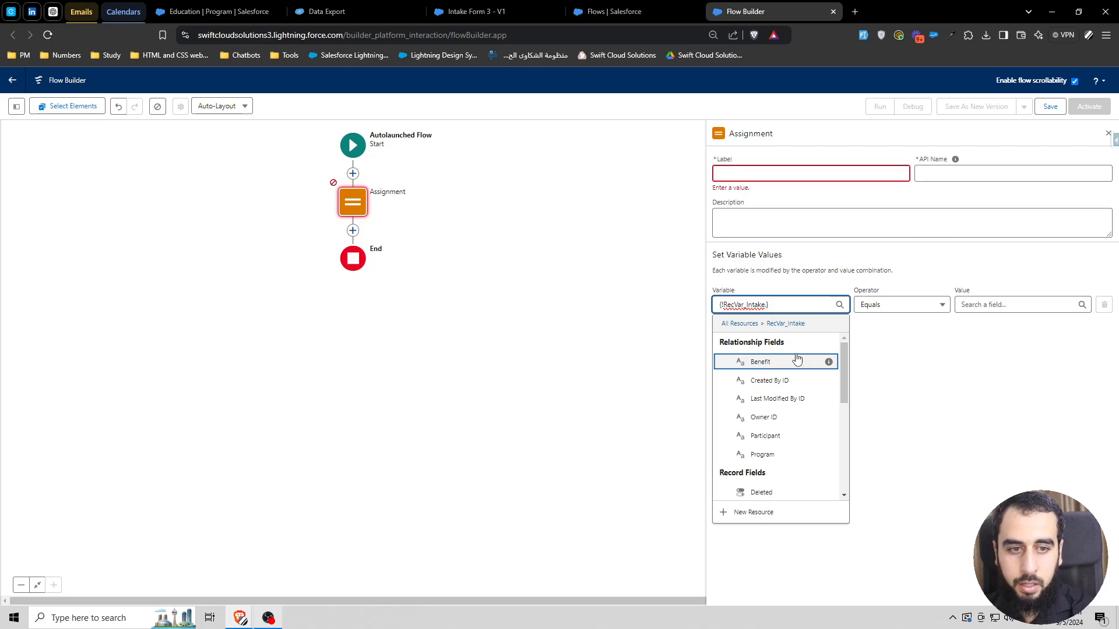
pyautogui.write('Prog')
pyautogui.click(786, 361)
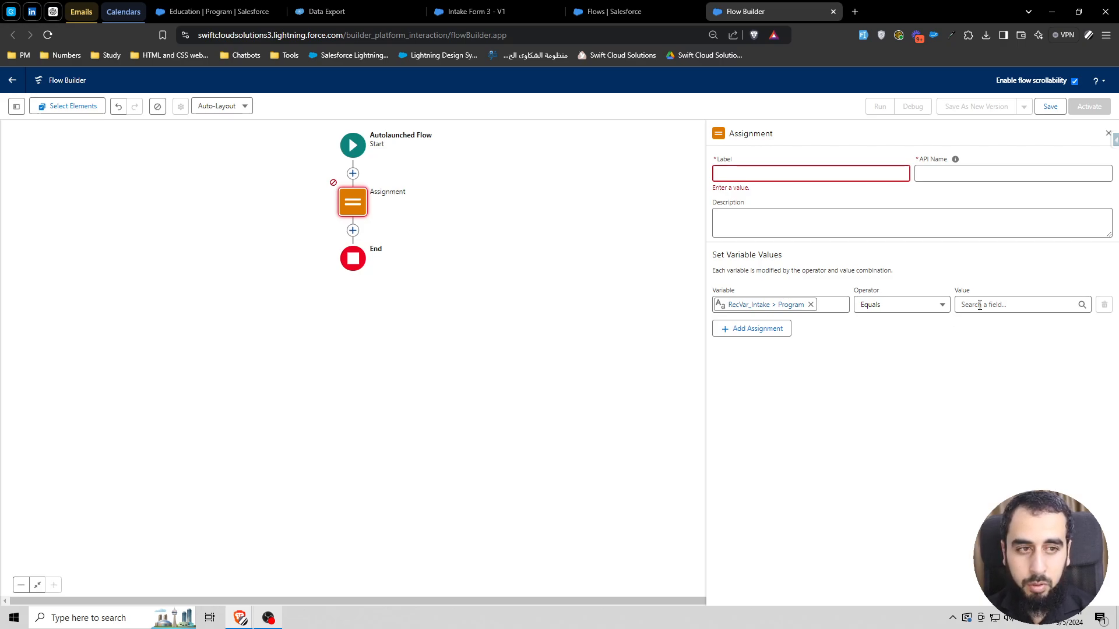
# - Start a new Variable resource for the first row's value and name it TxtVar_ProgarmID
pyautogui.click(980, 305)
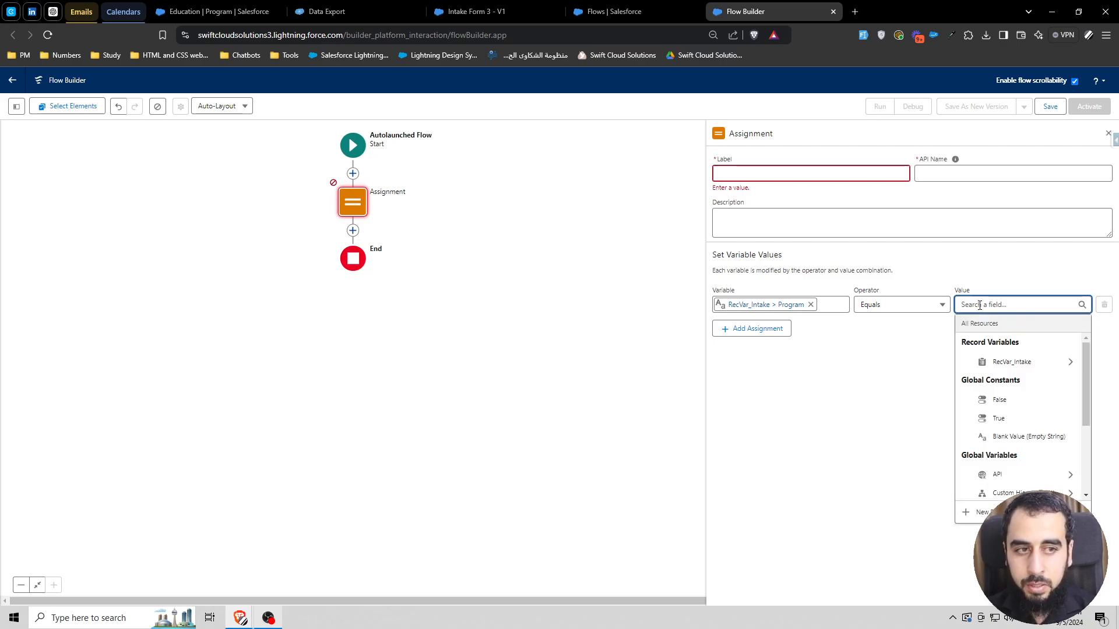
pyautogui.click(985, 513)
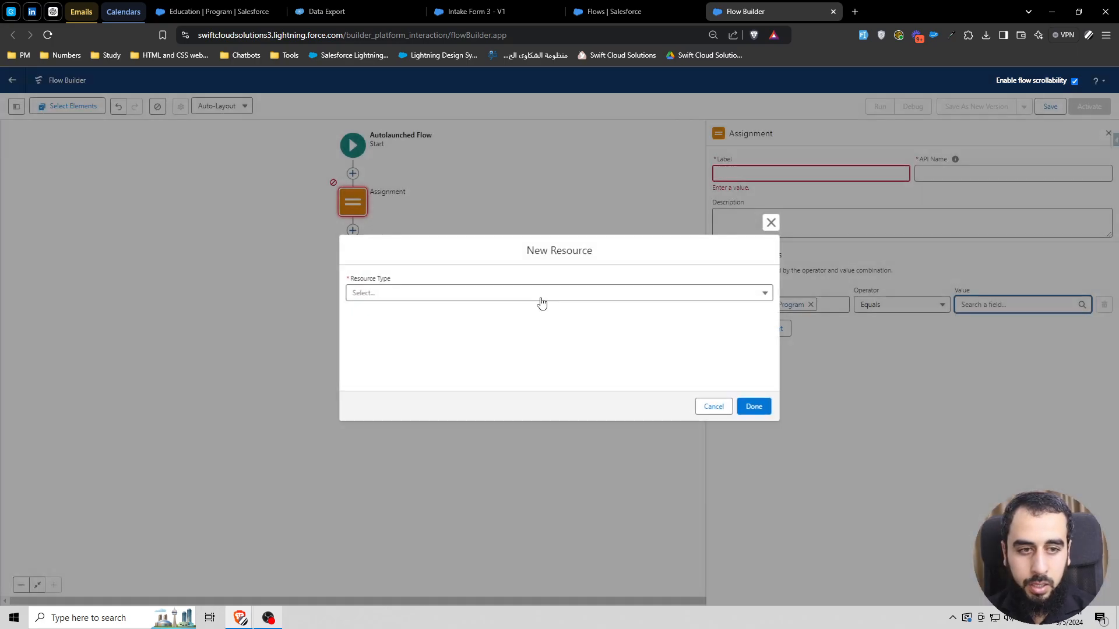
pyautogui.click(539, 296)
pyautogui.click(419, 315)
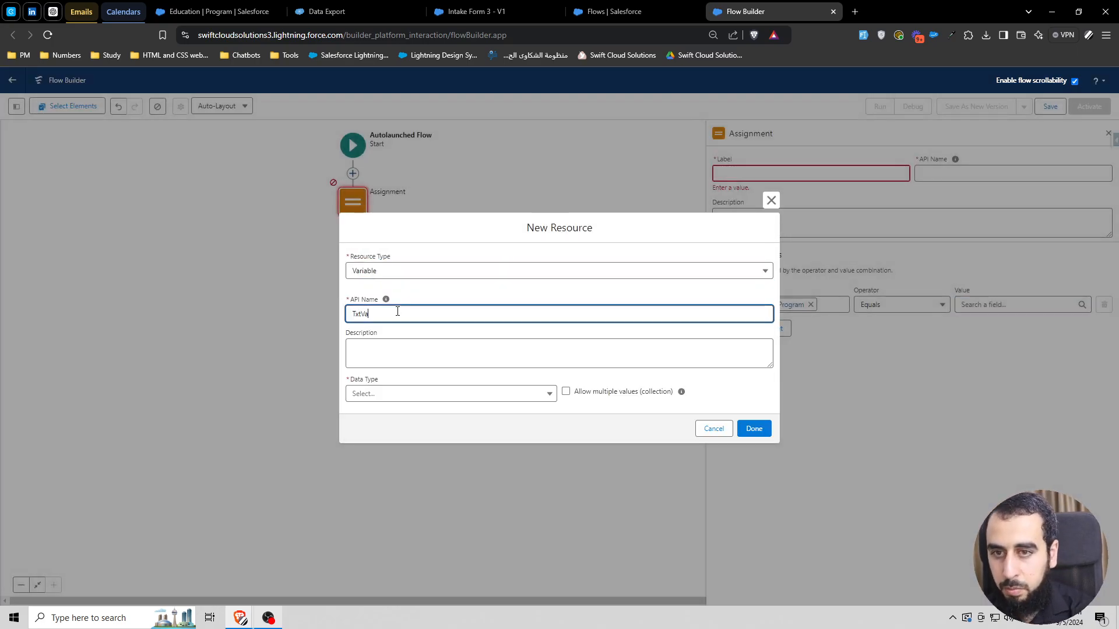
pyautogui.click(398, 311)
pyautogui.write('TxtVar_ProgarmID')
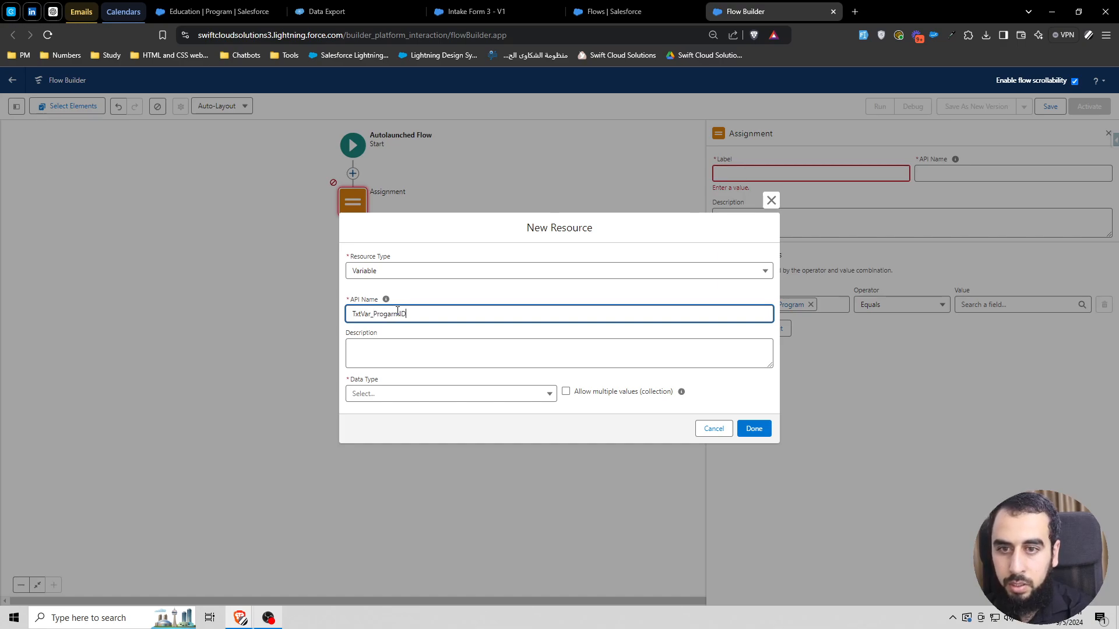
# - Make TxtVar_ProgarmID a Text variable available for input and save it
pyautogui.click(412, 393)
pyautogui.click(382, 415)
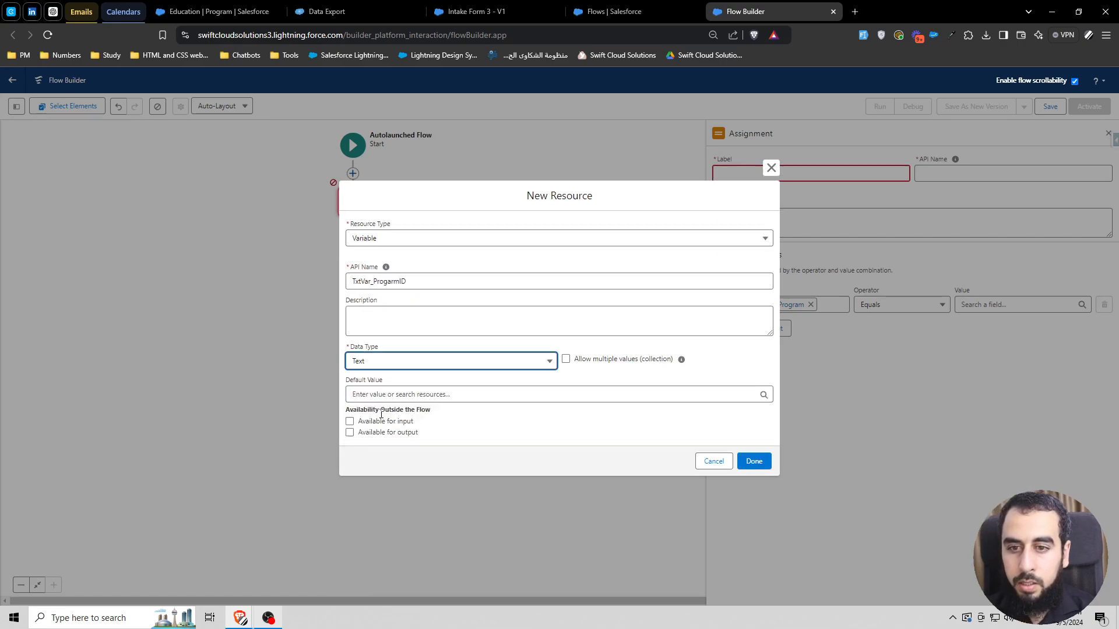
pyautogui.click(350, 421)
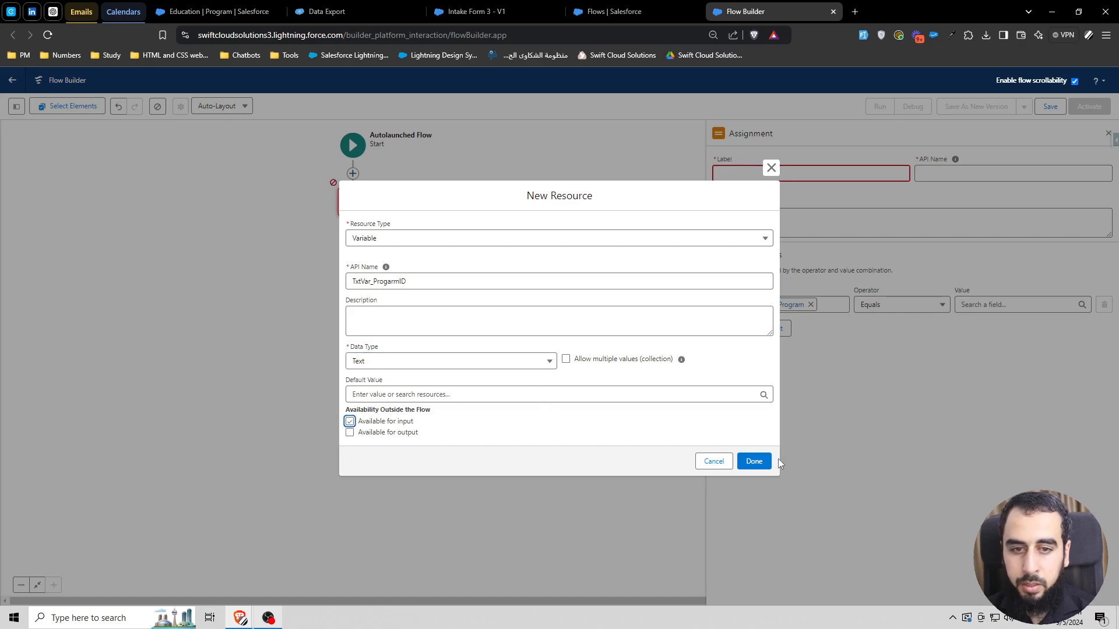
pyautogui.click(754, 461)
# - Add a second assignment row with the Benefit field of RecVar_Intake as its variable
pyautogui.click(773, 329)
pyautogui.click(767, 338)
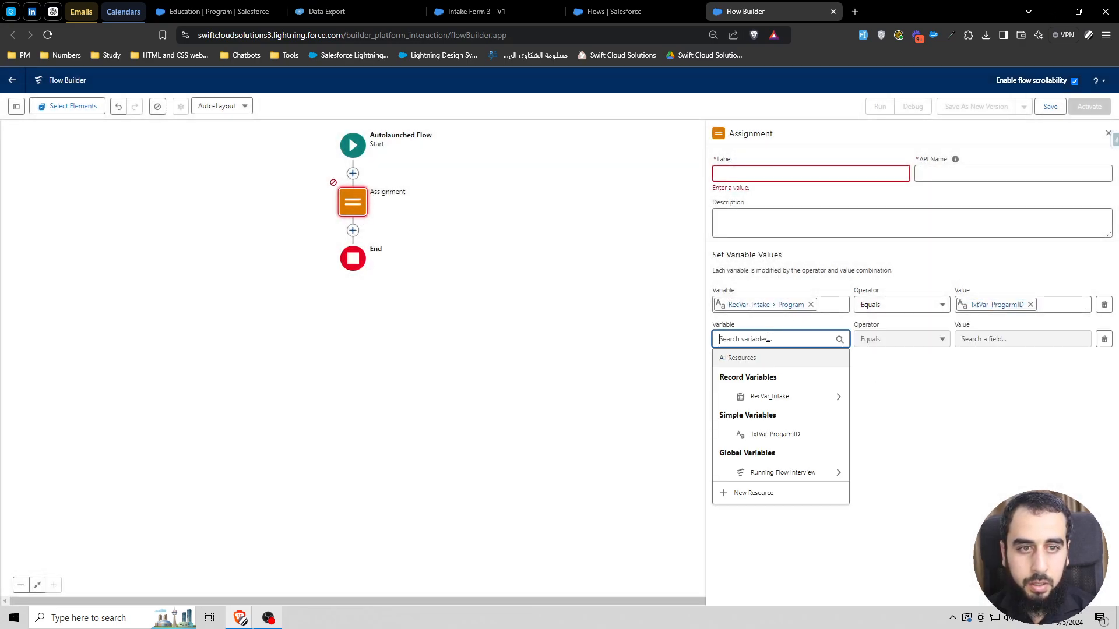
pyautogui.write('recv')
pyautogui.click(784, 397)
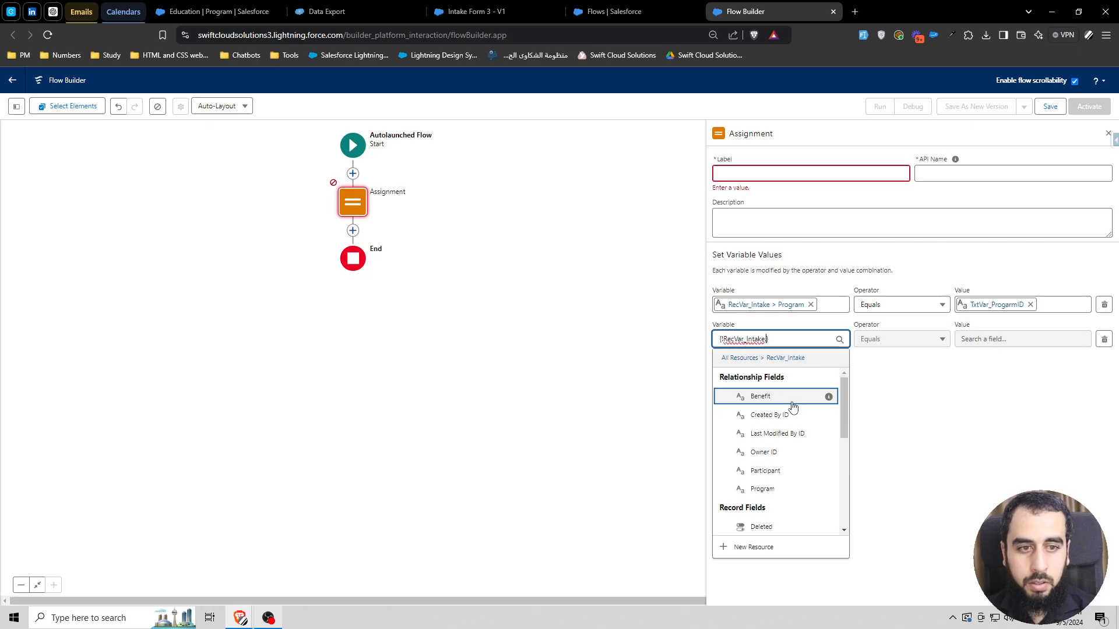
pyautogui.click(778, 396)
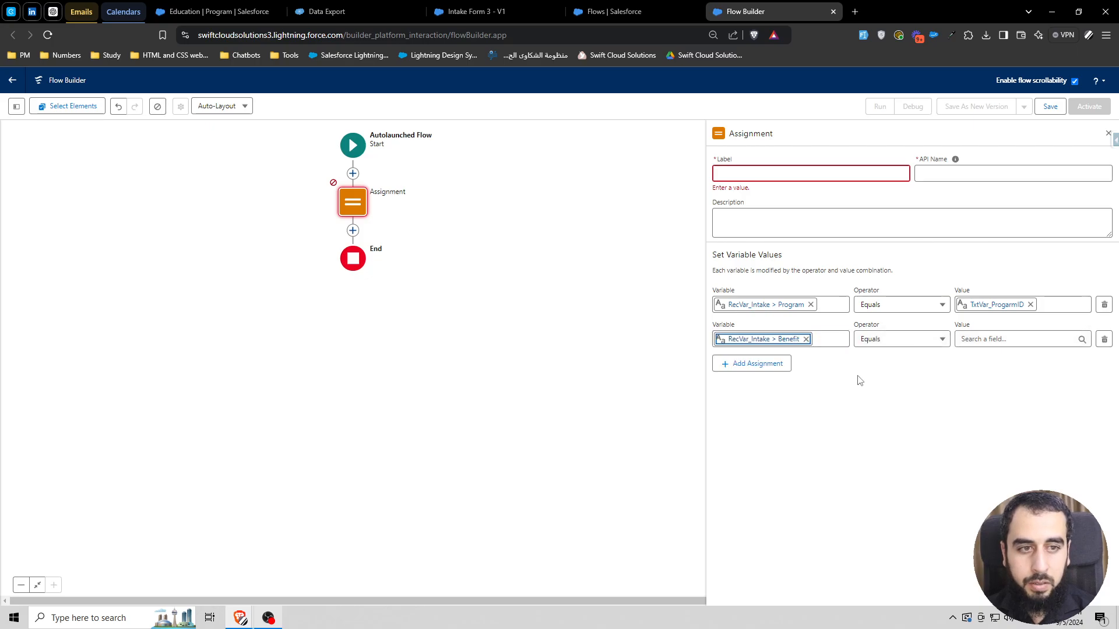
# - Start a new Variable resource for the second row's value and name it TxtVar_BenefitID
pyautogui.click(1003, 310)
pyautogui.click(999, 338)
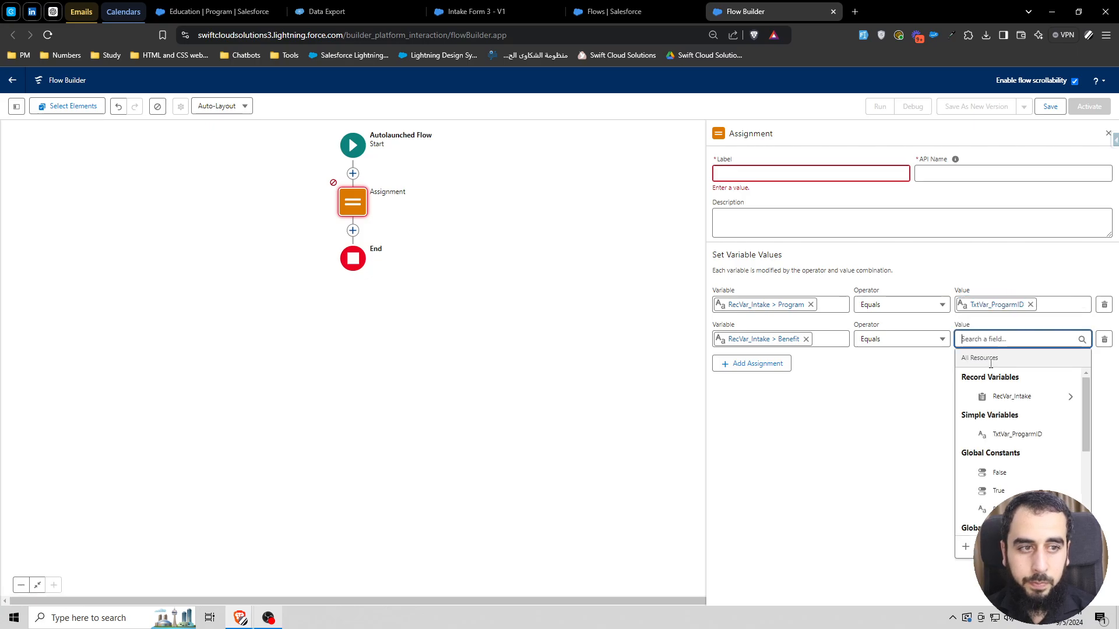
pyautogui.click(985, 547)
pyautogui.click(400, 292)
pyautogui.click(400, 313)
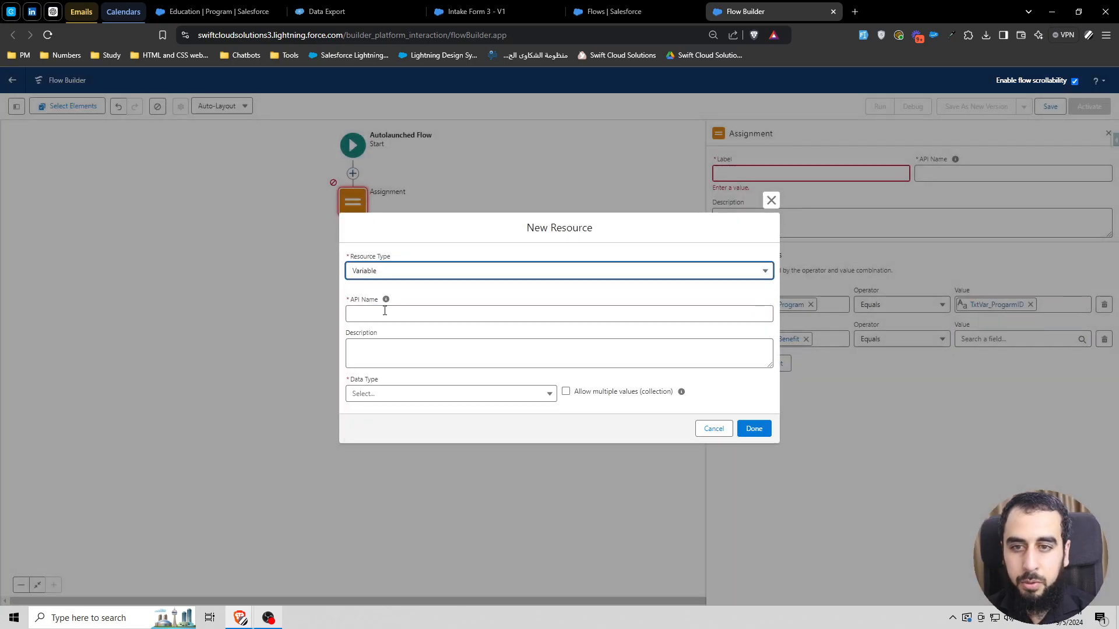
pyautogui.click(441, 319)
pyautogui.write('TxtVar_ProgarmID')
pyautogui.moveTo(373, 314); pyautogui.dragTo(497, 313)
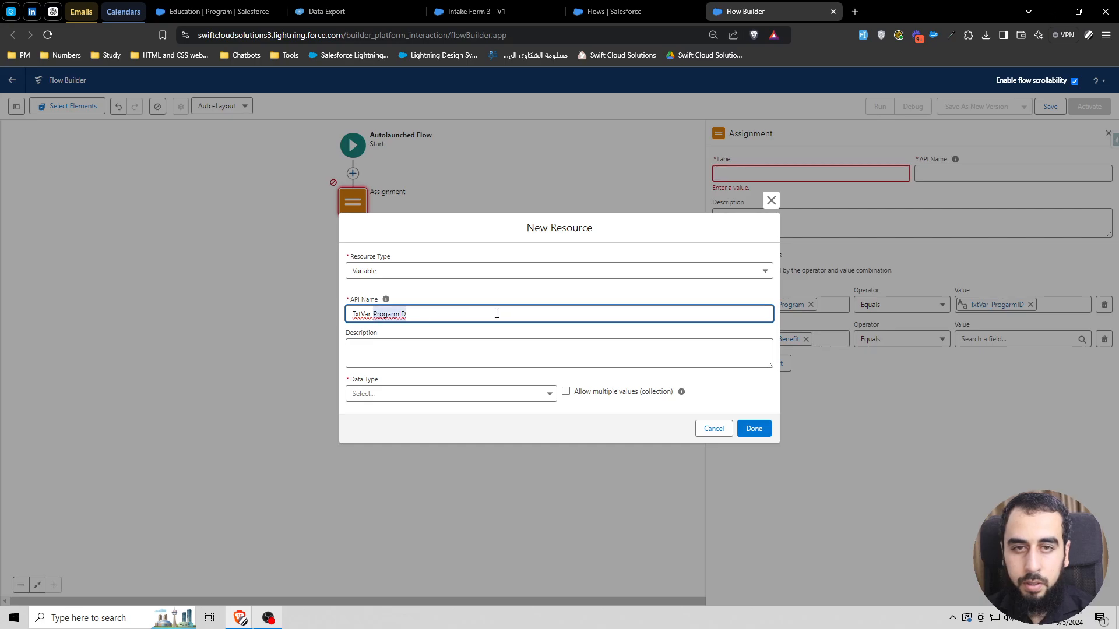
pyautogui.write('Benefit')
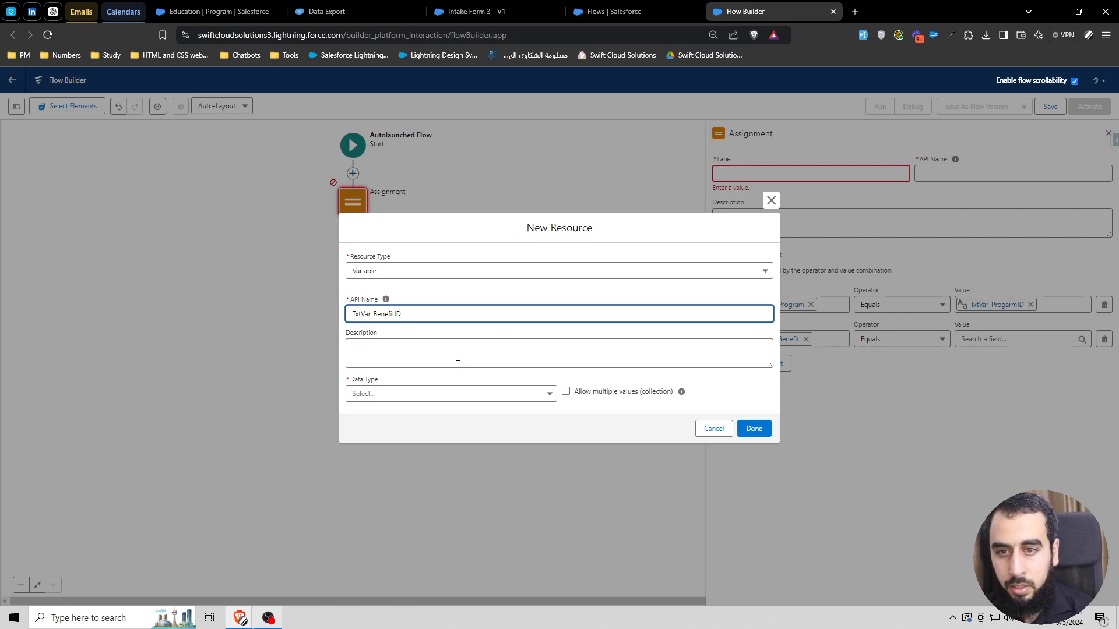
# - Set TxtVar_BenefitID's data type to Text and save the resource
pyautogui.click(431, 393)
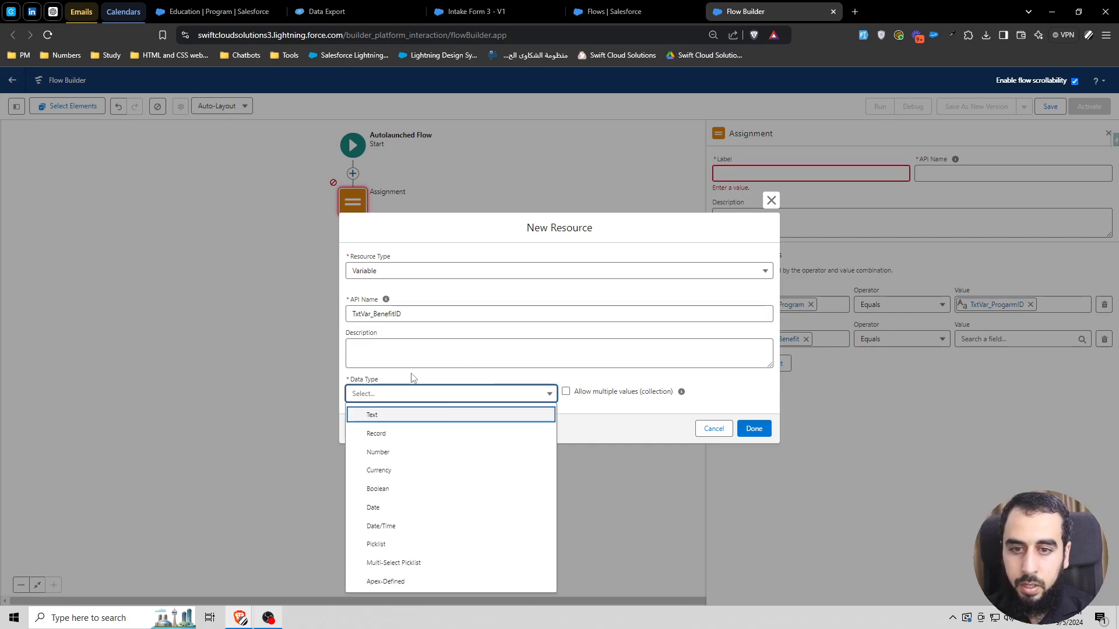
pyautogui.click(398, 418)
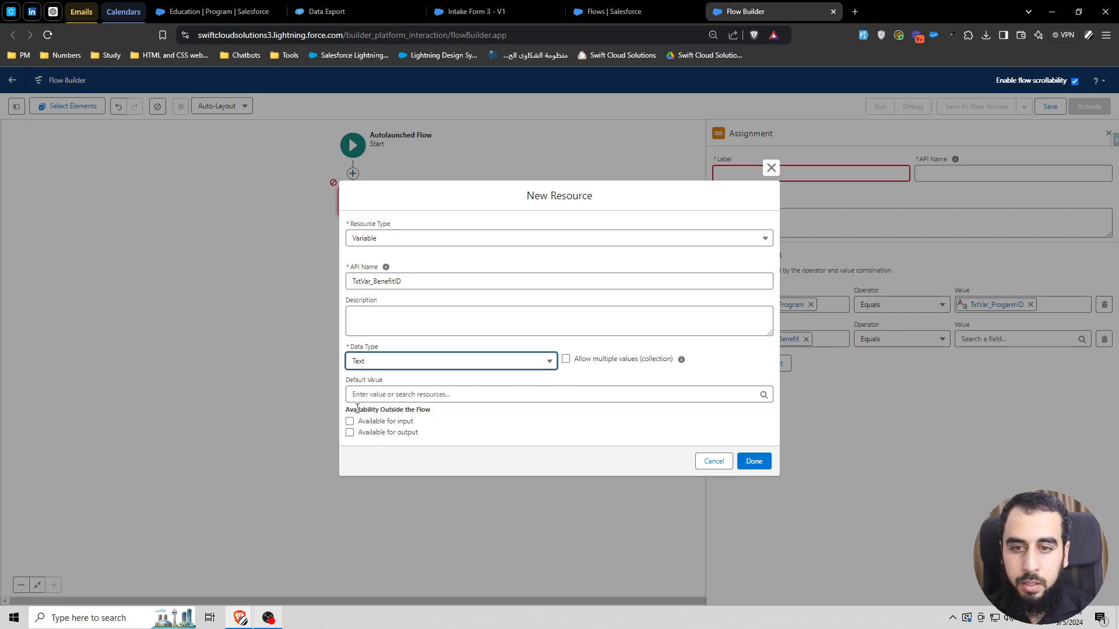
pyautogui.click(756, 461)
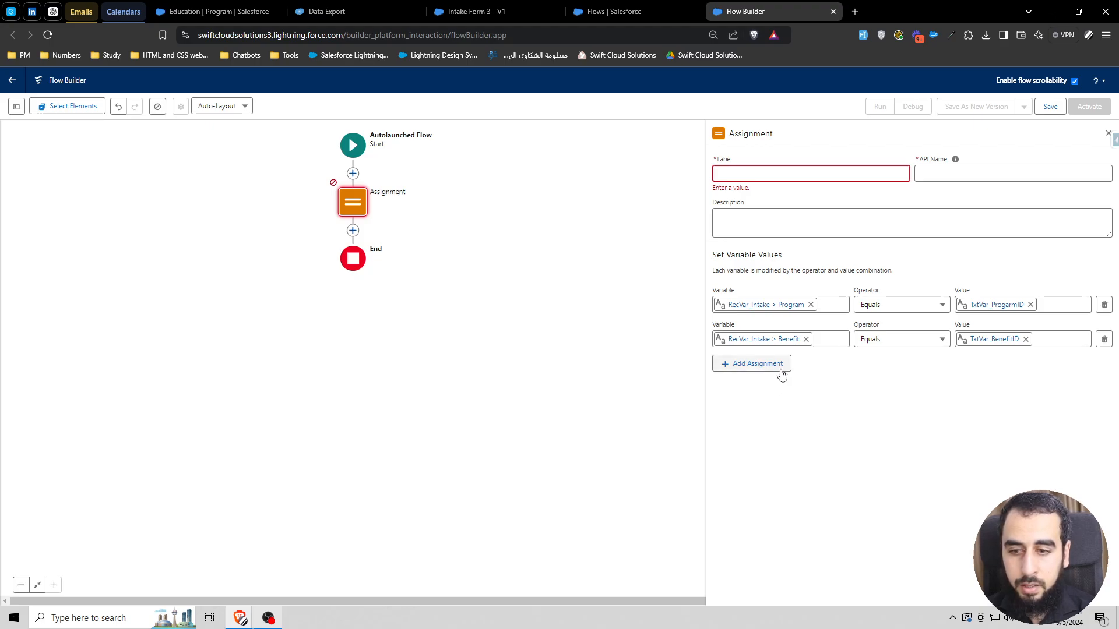
# - Label the assignment element "Assign Program and Benefit"
pyautogui.click(763, 171)
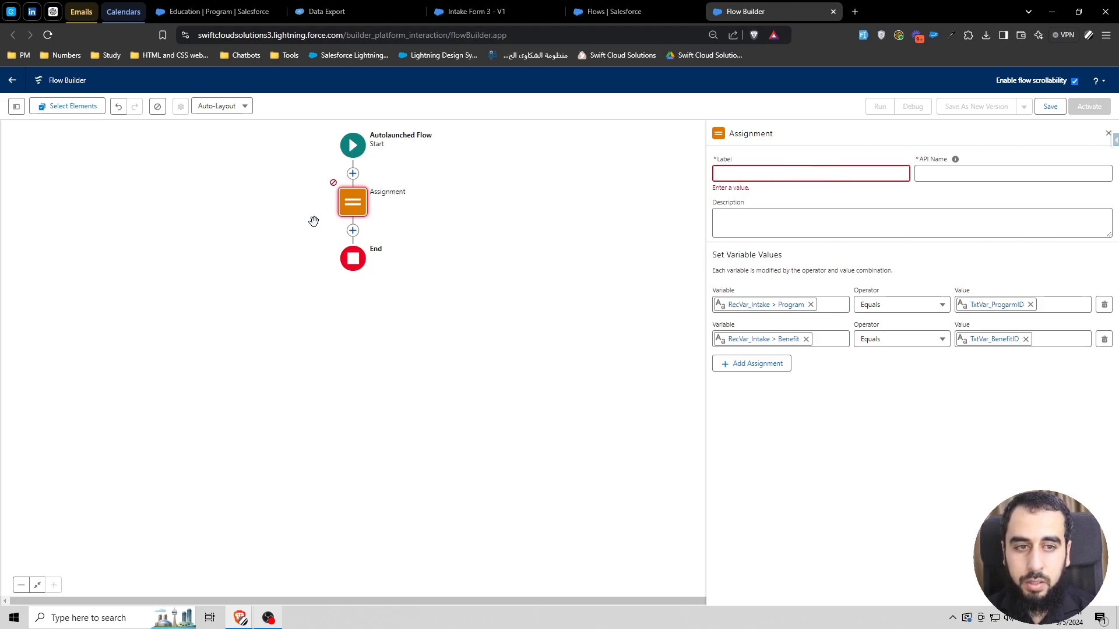
pyautogui.click(738, 167)
pyautogui.write('Ass')
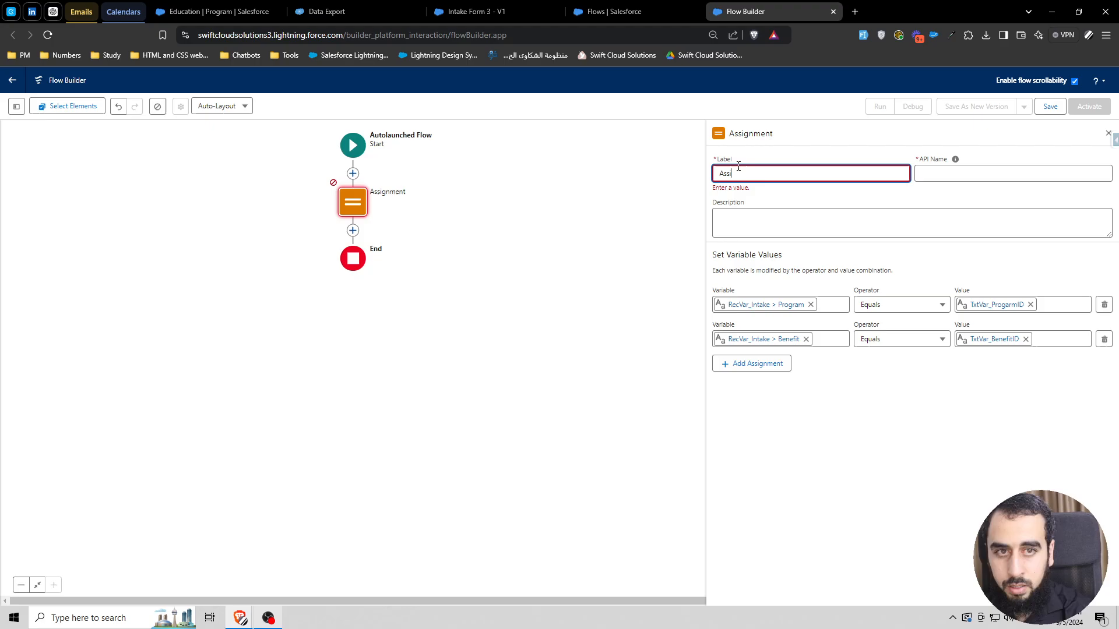
pyautogui.write('ign Program and Benefit')
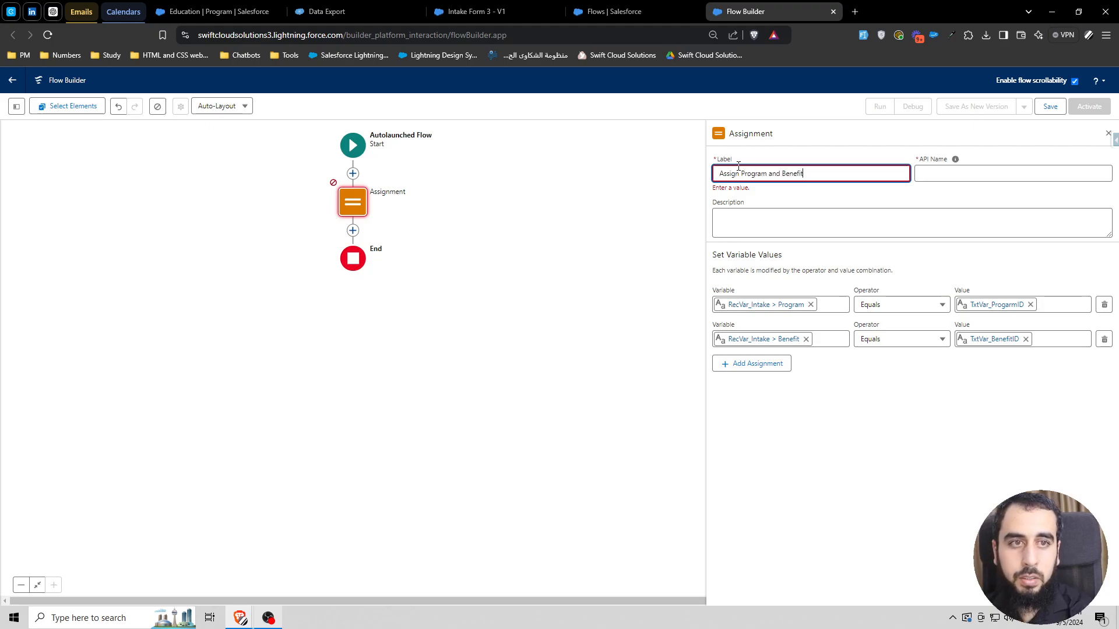
# - Open the toolbox and search the flow's resources for "program", then clear the search
pyautogui.click(799, 201)
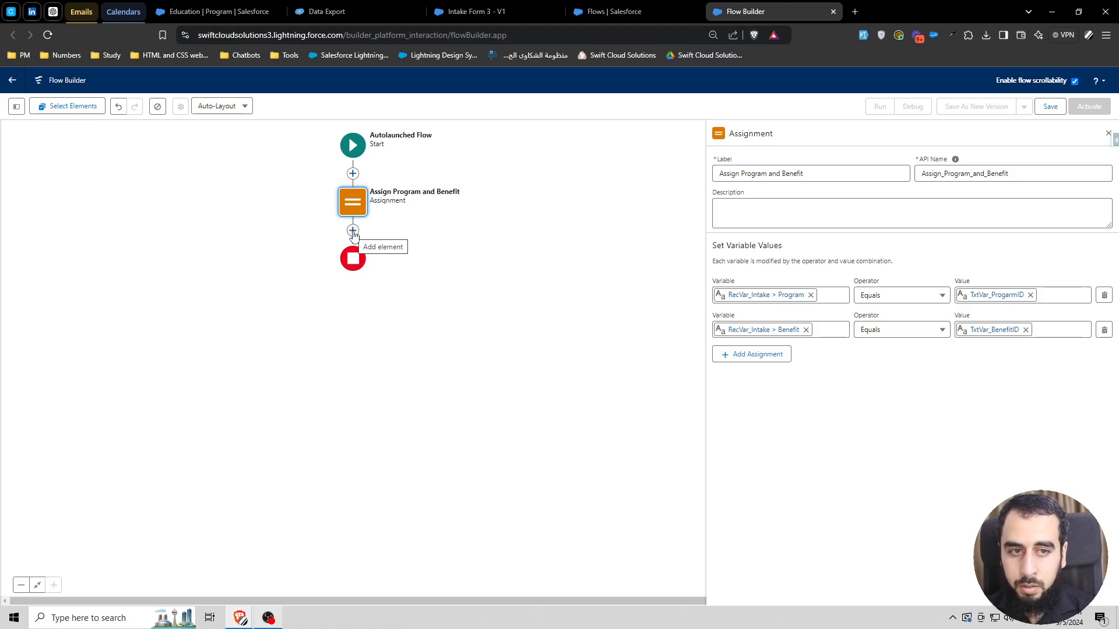
pyautogui.click(16, 106)
pyautogui.click(65, 179)
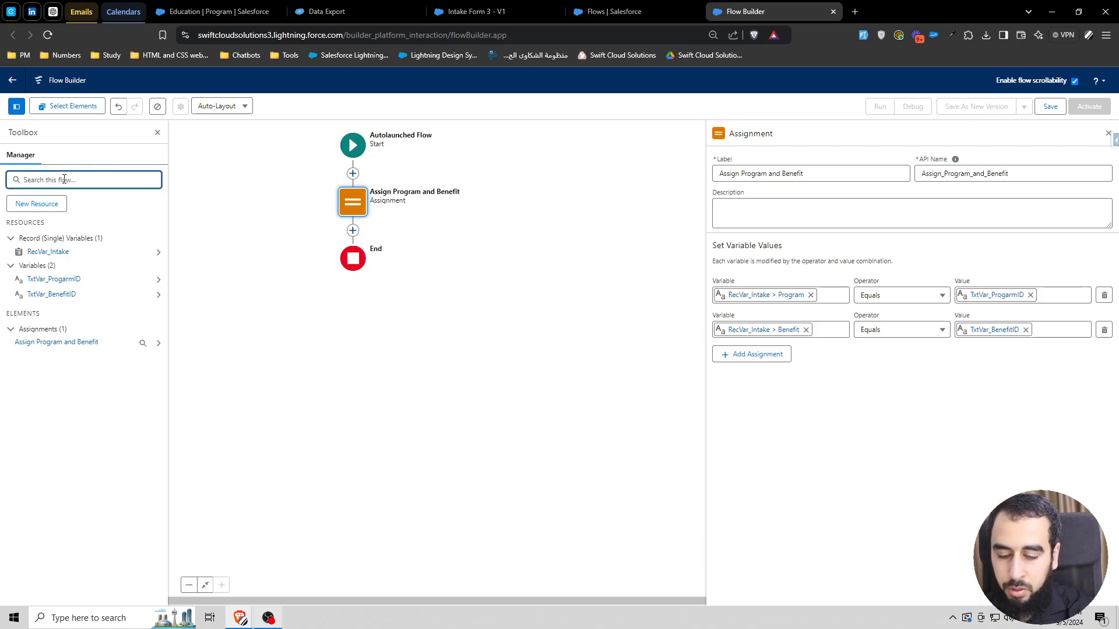
pyautogui.write('program')
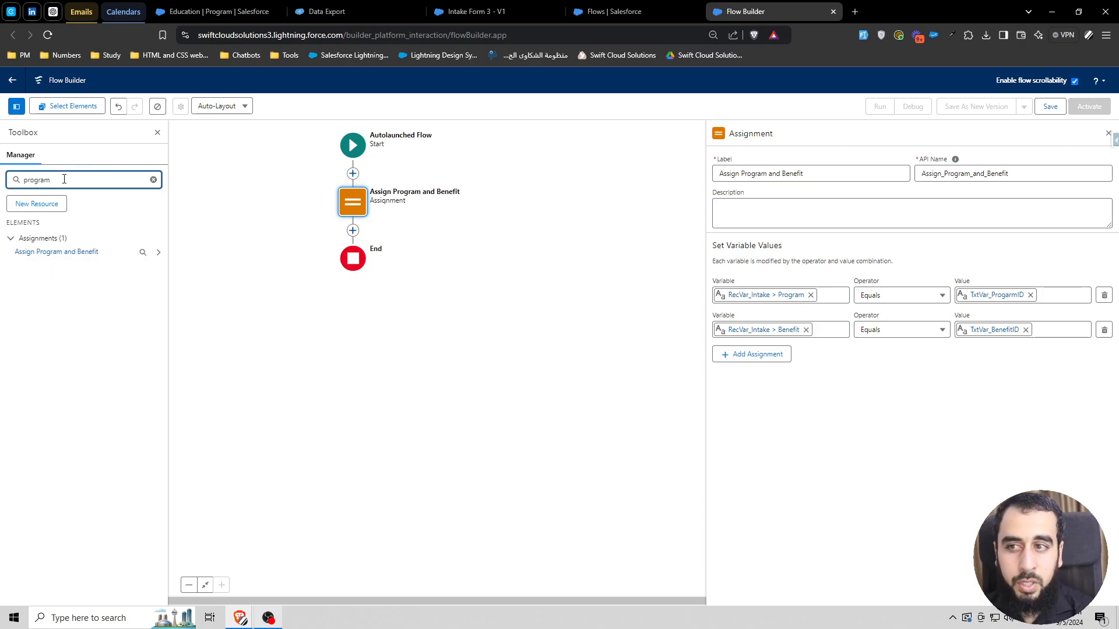
pyautogui.doubleClick(64, 179)
pyautogui.click(87, 352)
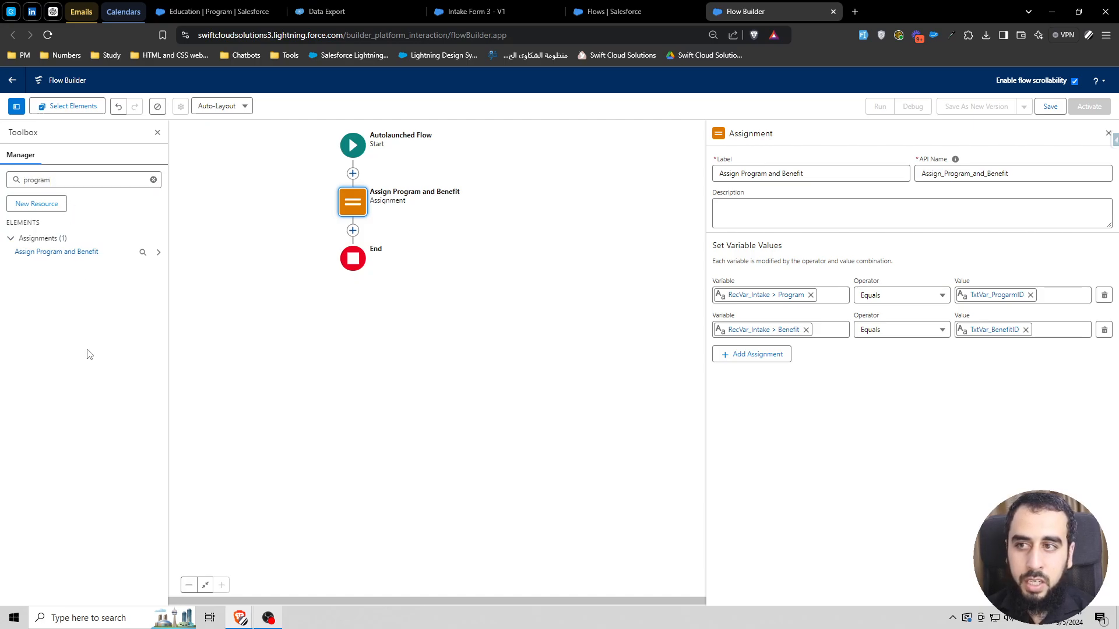
pyautogui.click(154, 180)
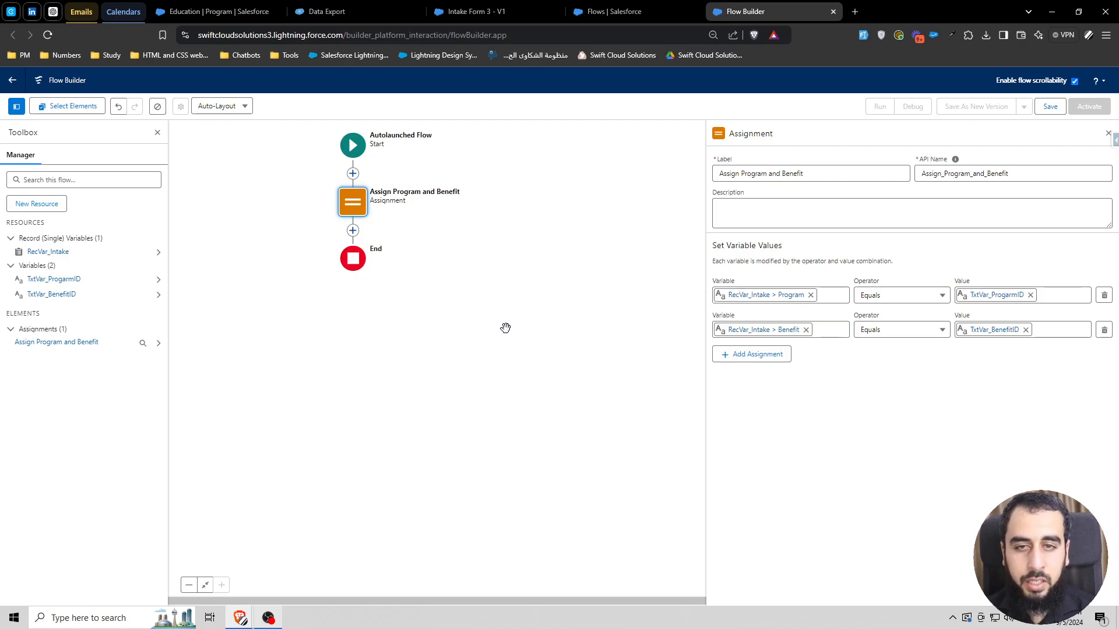
# - Add a second Assignment element after "Assign Program and Benefit" and label it "Assign Needs"
pyautogui.click(353, 231)
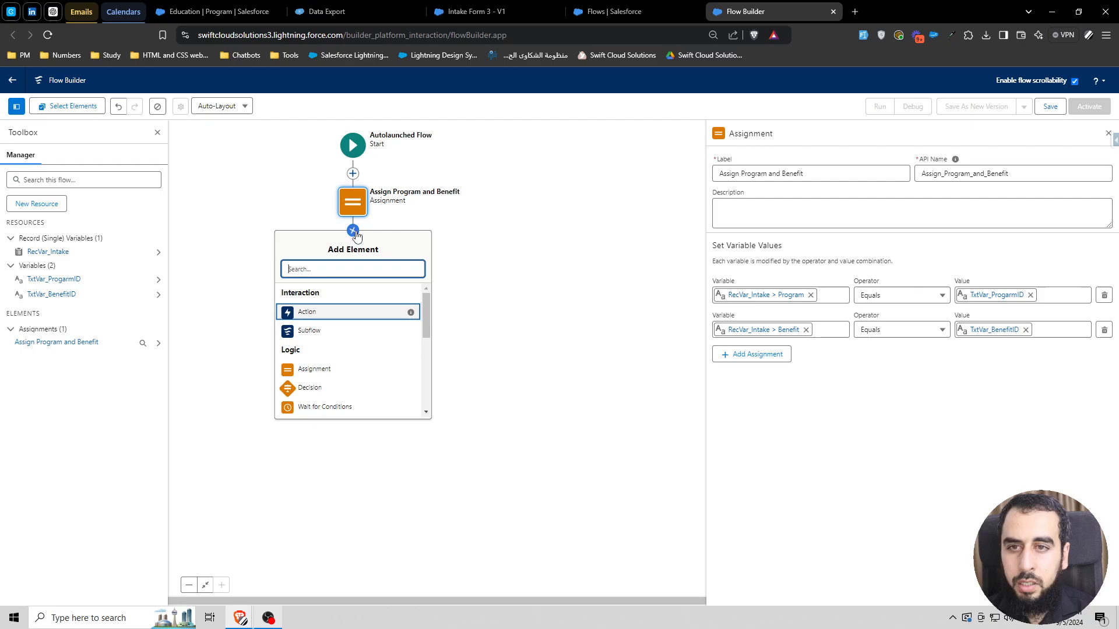
pyautogui.click(315, 369)
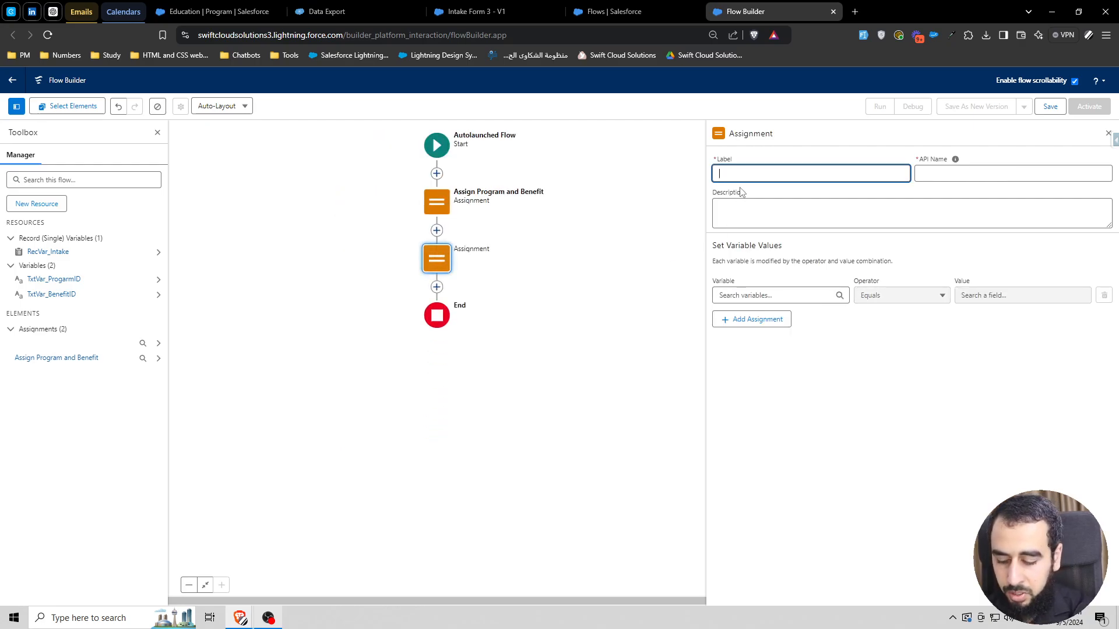
pyautogui.write('Assign Needs')
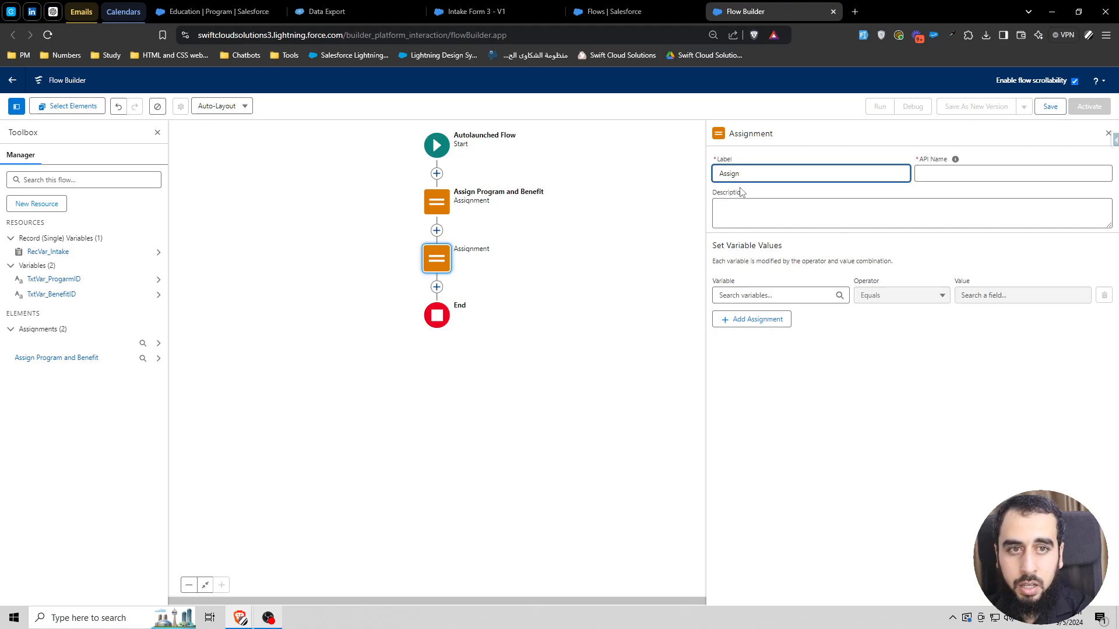
# - Set the first assignment row's variable to the Needs field of RecVar_Intake
pyautogui.click(784, 291)
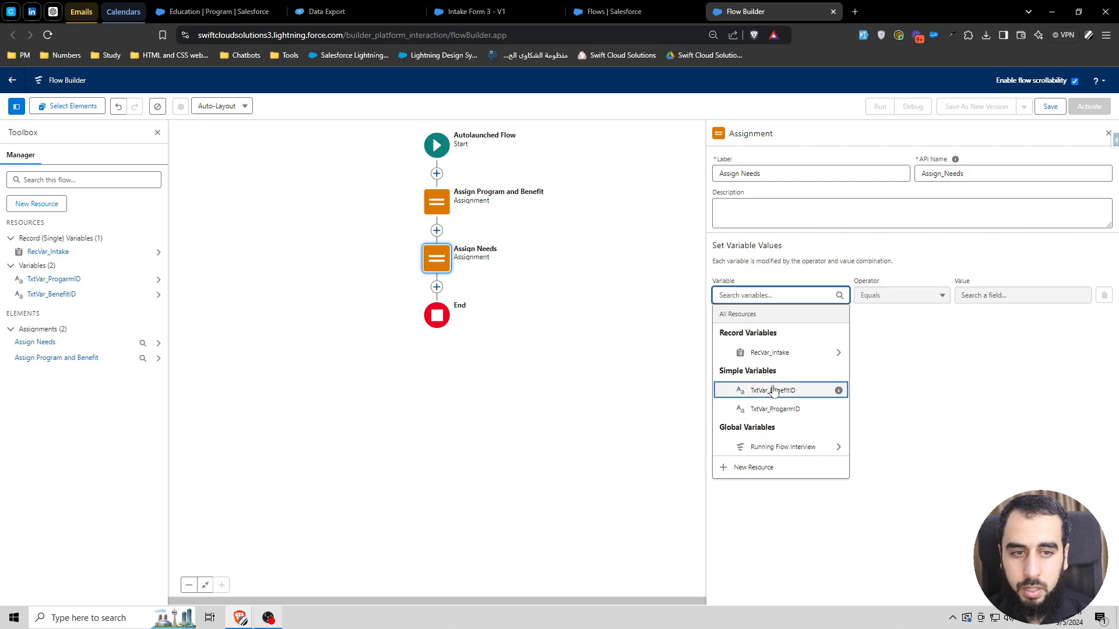
pyautogui.click(773, 353)
pyautogui.write('.nee')
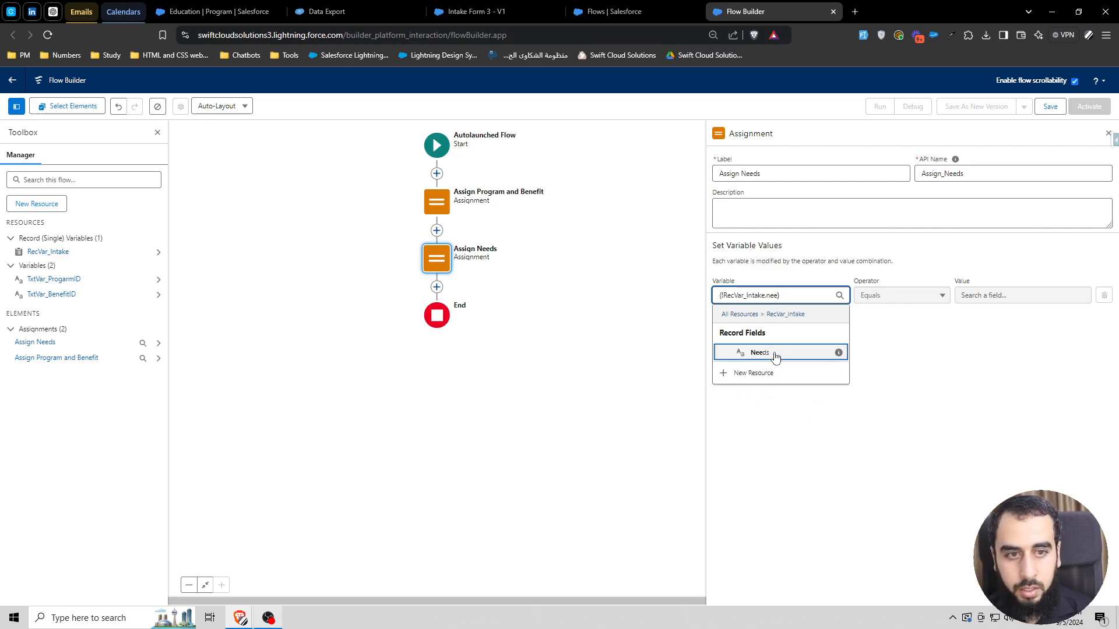
pyautogui.click(775, 352)
# - Create a new Text variable named TxtVar_Needs as the first row's value
pyautogui.click(1017, 295)
pyautogui.click(985, 499)
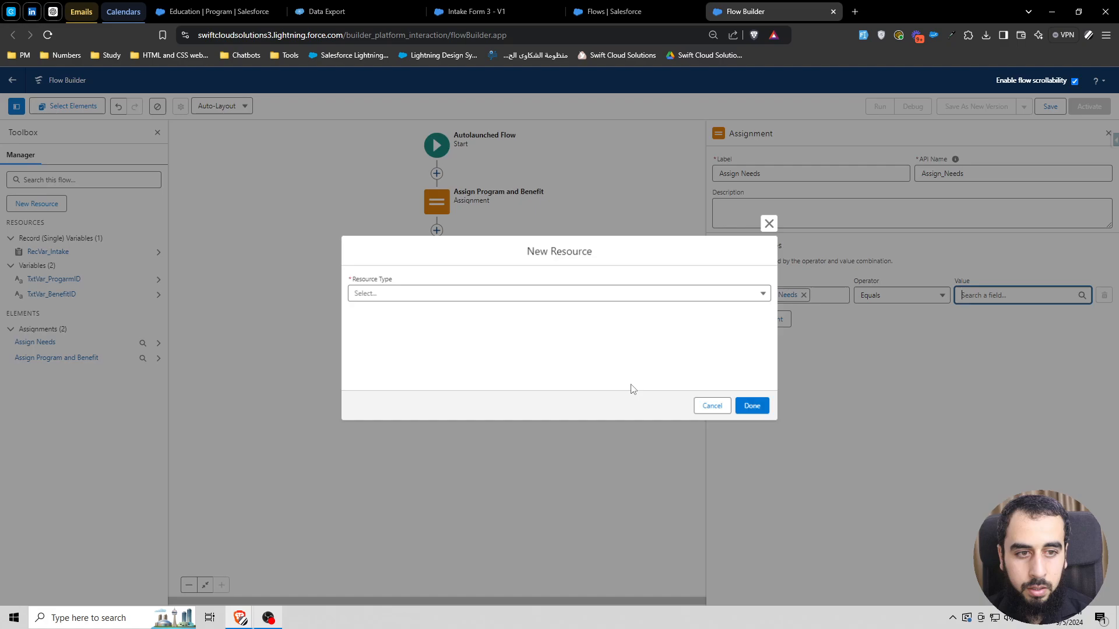
pyautogui.click(445, 293)
pyautogui.click(393, 320)
pyautogui.click(382, 317)
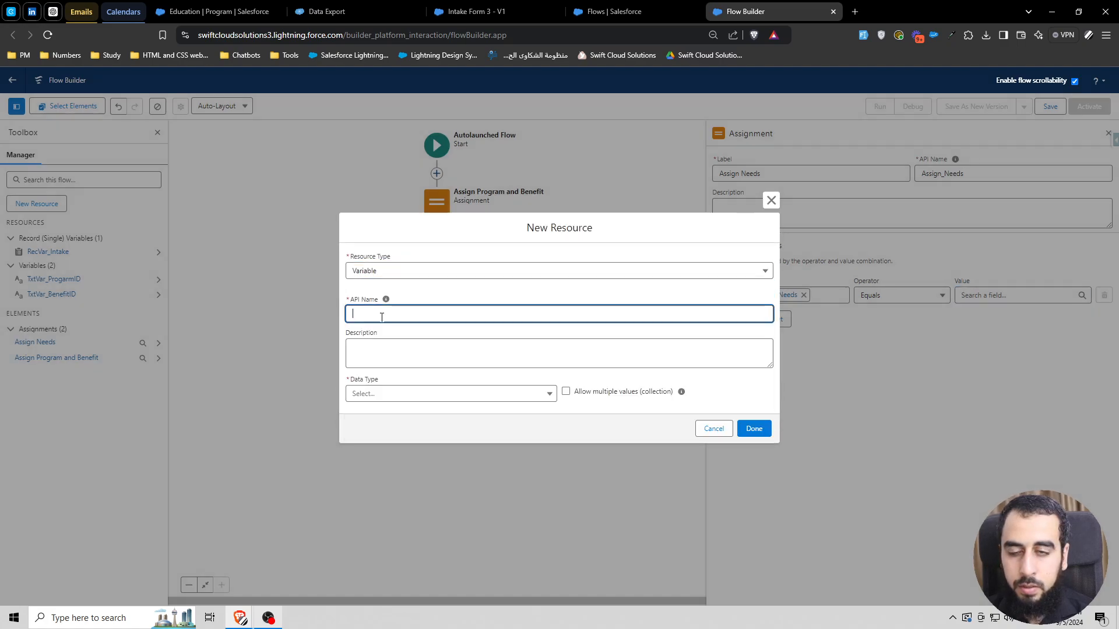
pyautogui.write('TxtVar')
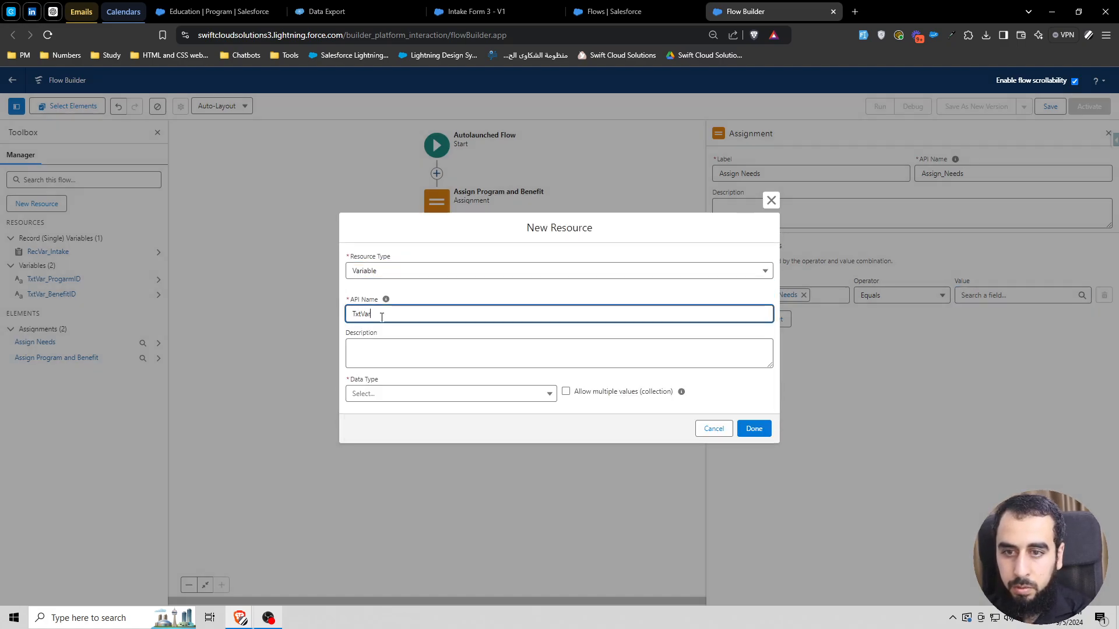
pyautogui.write('_Needs')
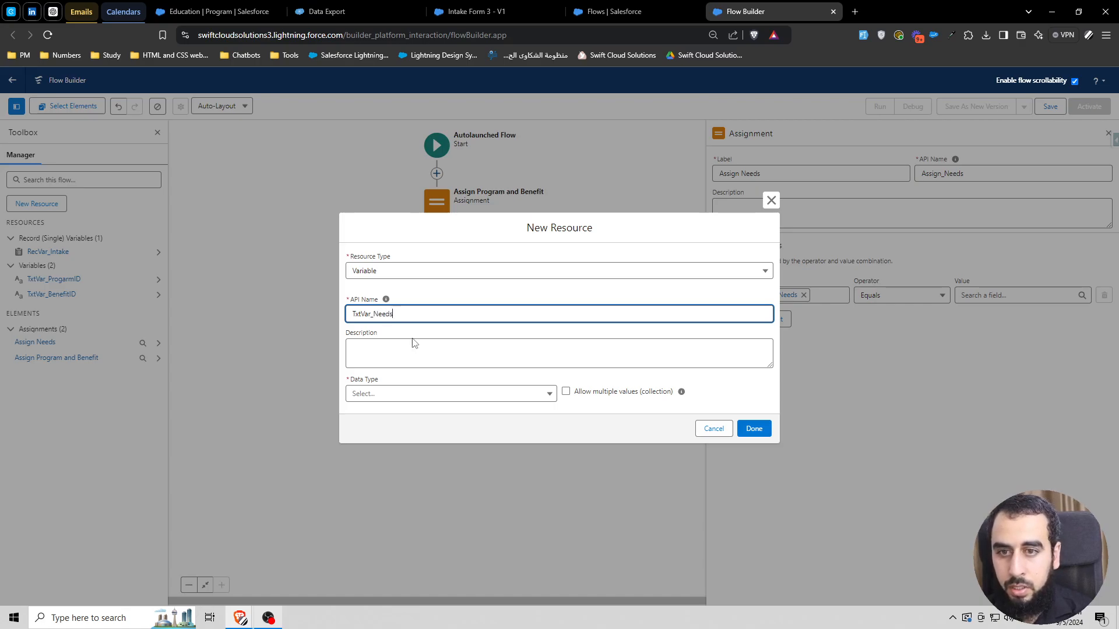
pyautogui.click(412, 393)
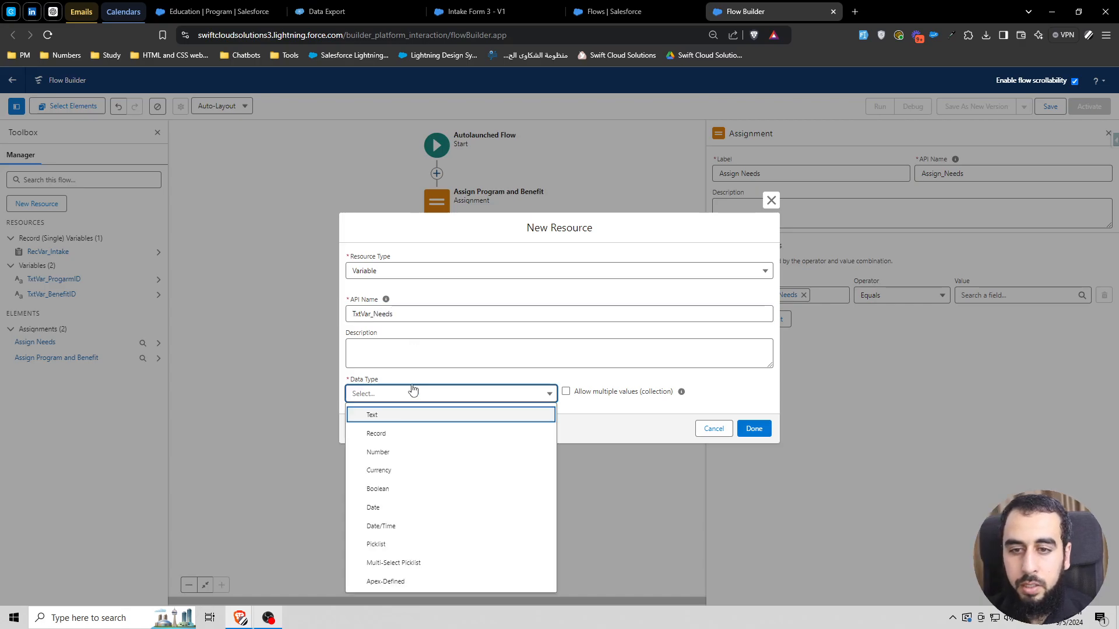
pyautogui.click(380, 418)
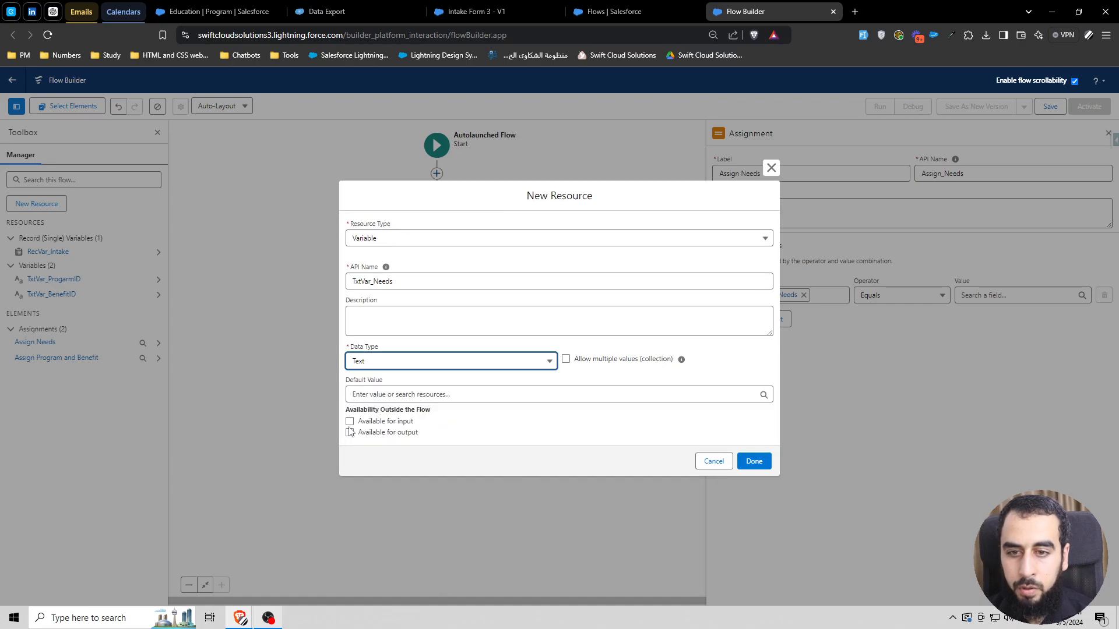
pyautogui.click(753, 461)
# - Add a second assignment row with RecVar_Intake's Number of Academic Years field as its variable
pyautogui.click(751, 319)
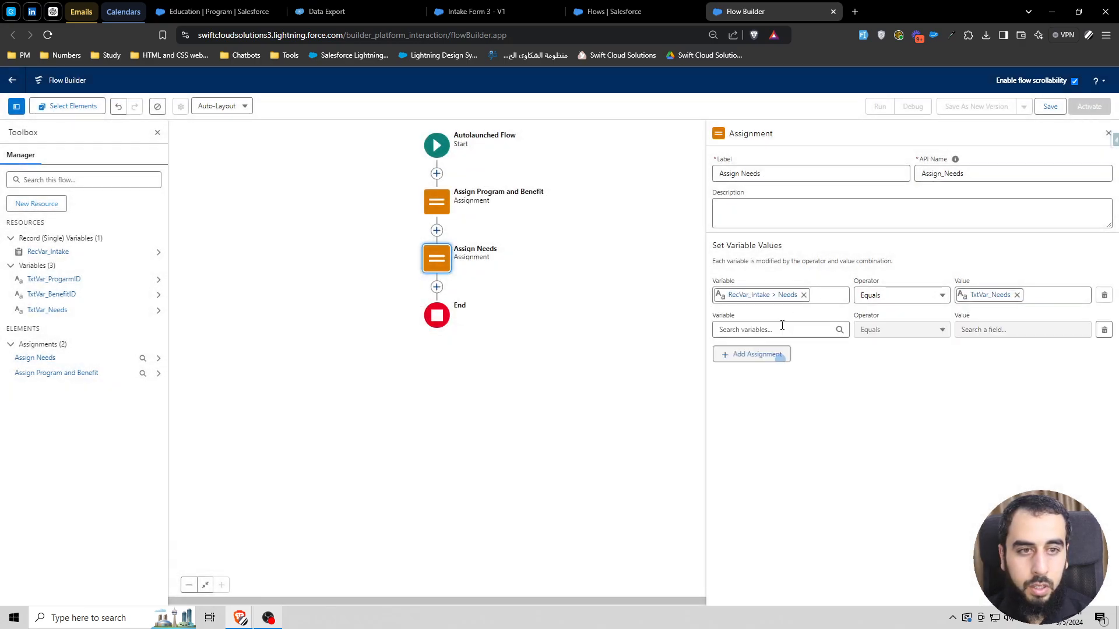
pyautogui.click(778, 329)
pyautogui.write('recva')
pyautogui.click(792, 388)
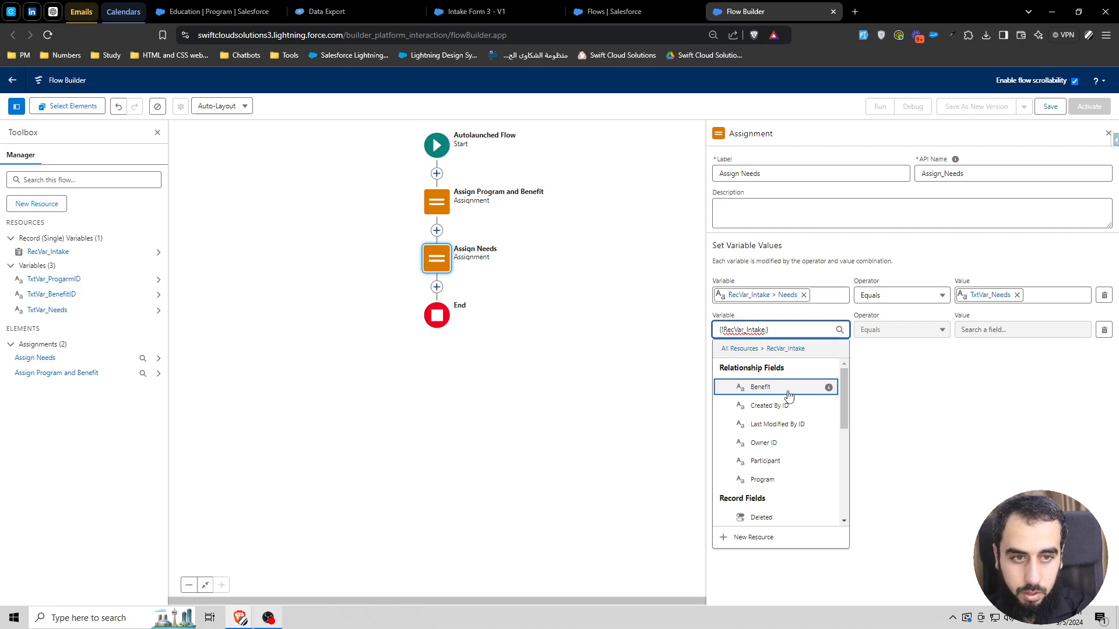
pyautogui.write('.Numb')
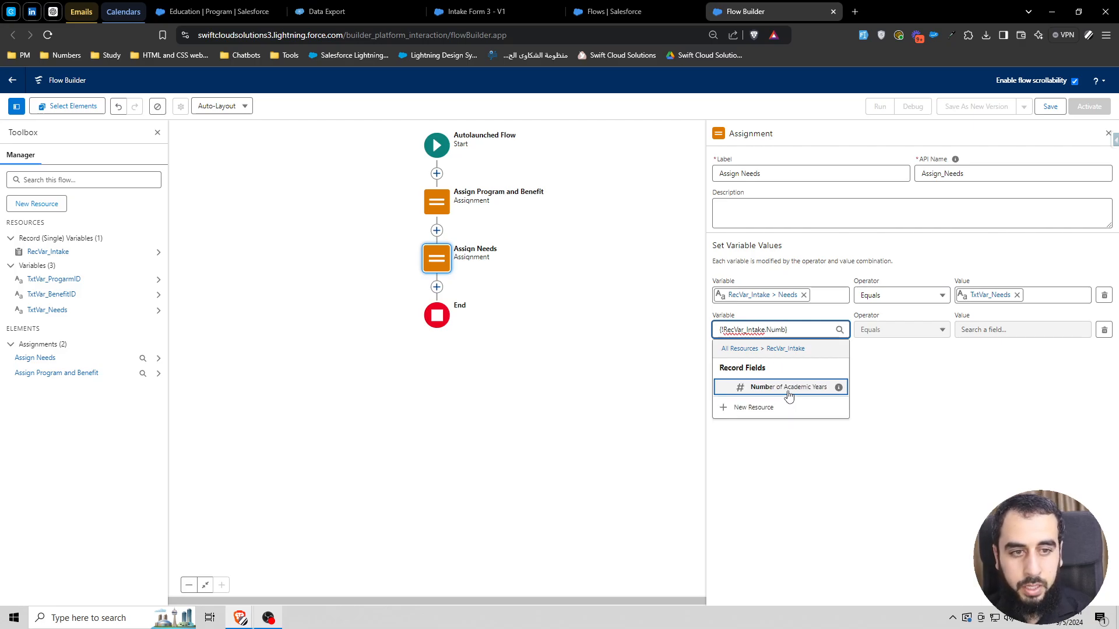
pyautogui.click(789, 388)
# - Create a Number variable NumVar_AcademicYears with 0 decimal places as the second row's value
pyautogui.click(990, 330)
pyautogui.click(970, 497)
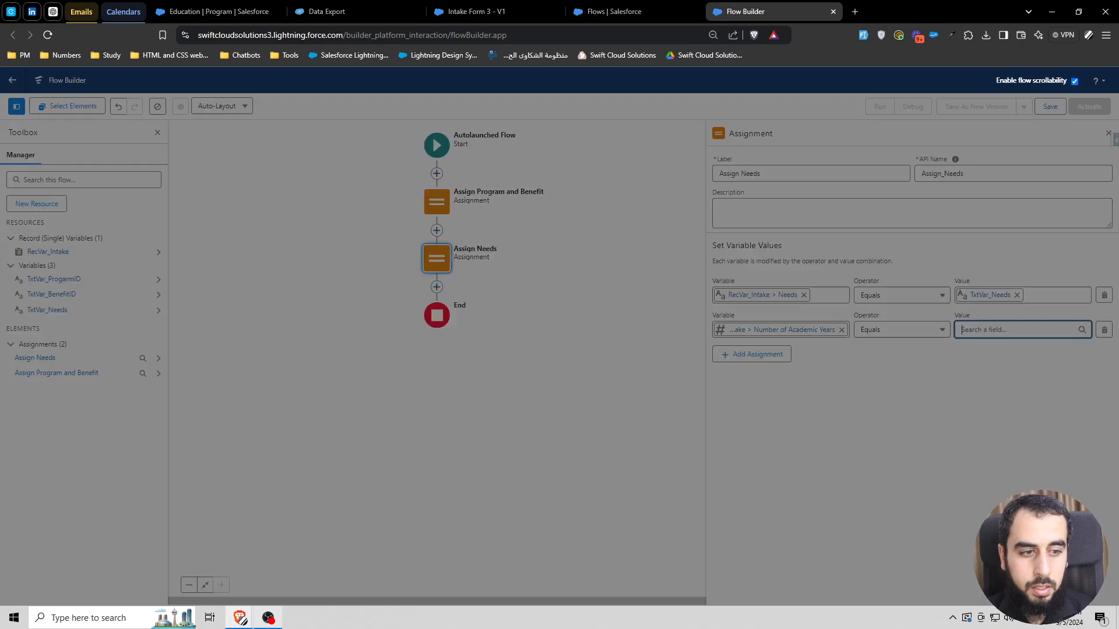
pyautogui.click(407, 296)
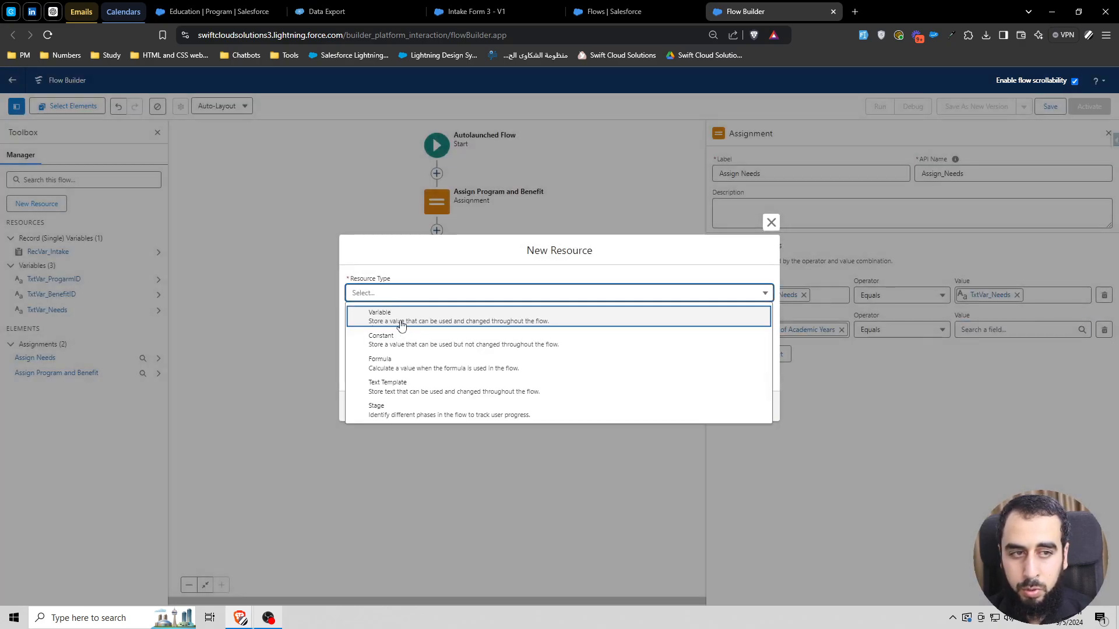
pyautogui.click(402, 320)
pyautogui.click(377, 320)
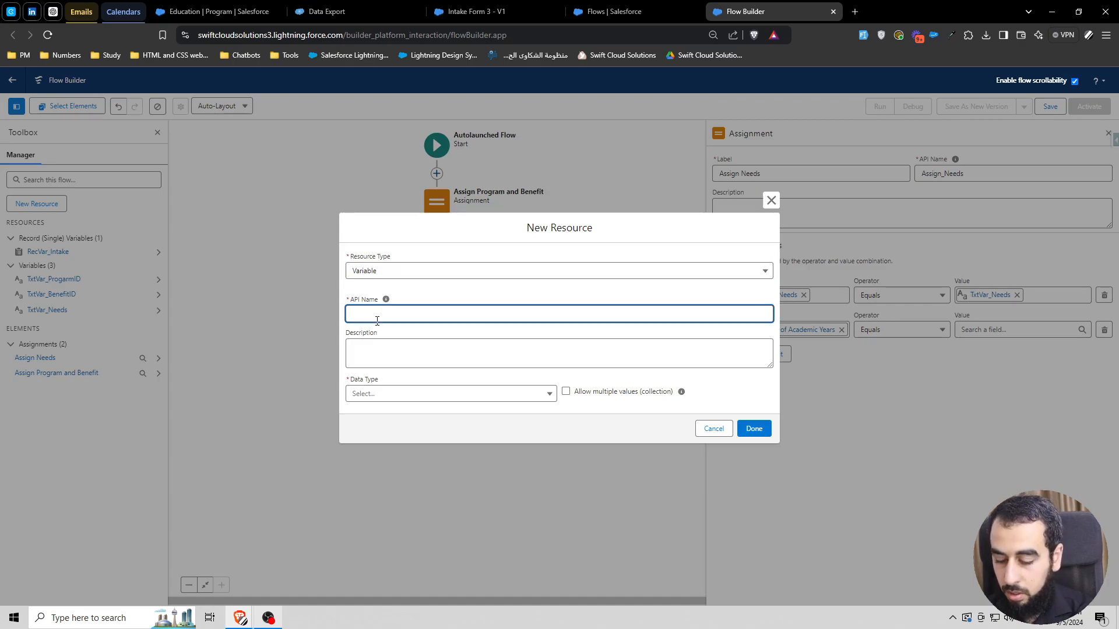
pyautogui.write('NumVar')
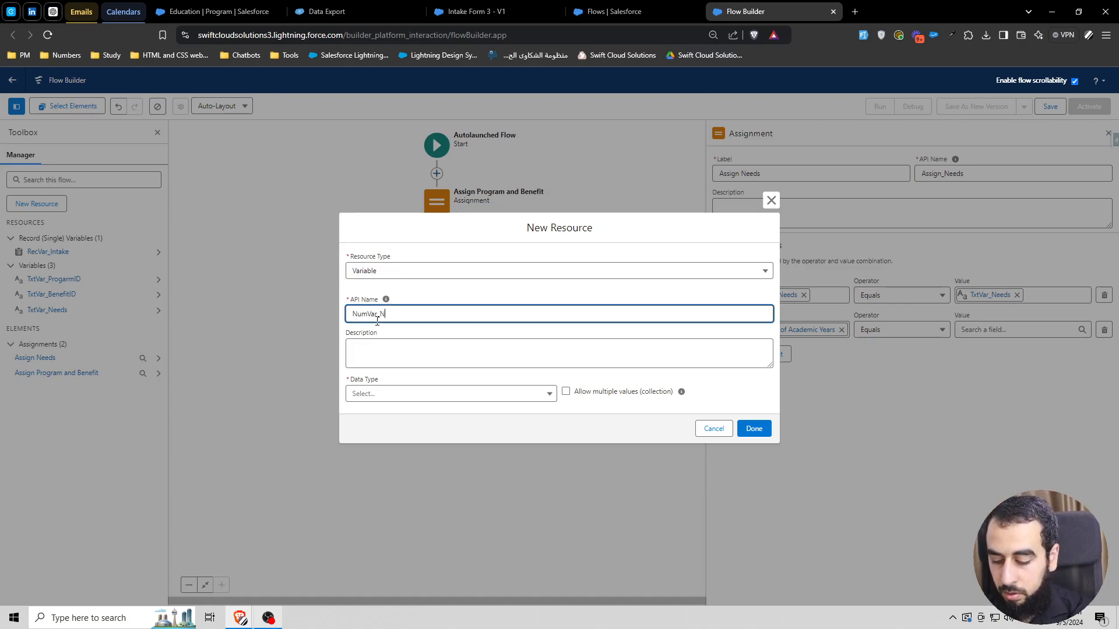
pyautogui.write('_AcademicYears')
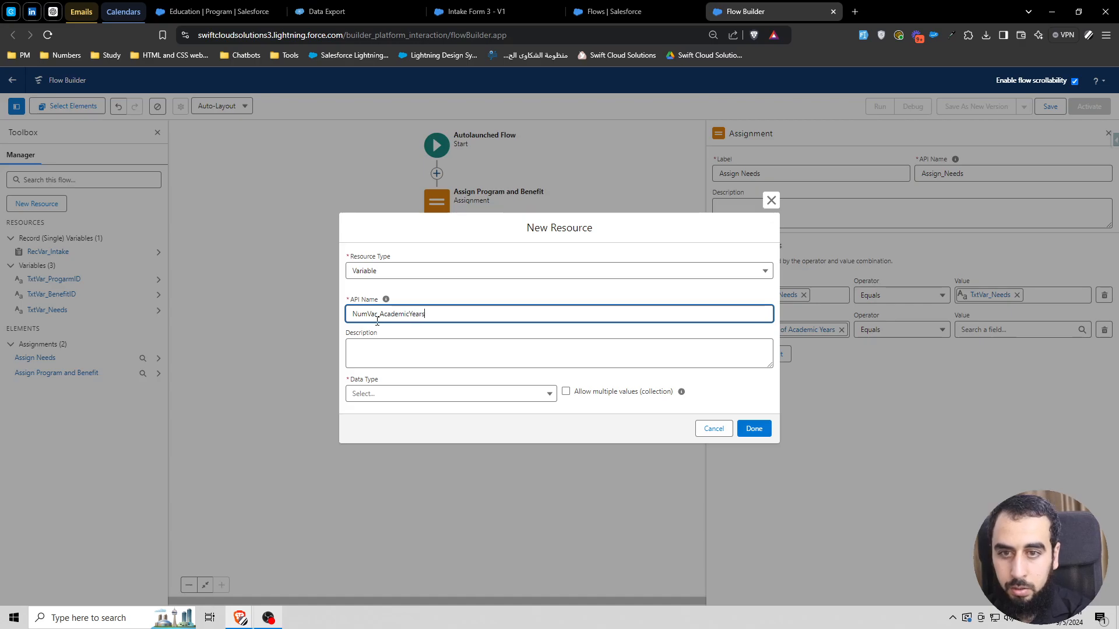
pyautogui.click(393, 394)
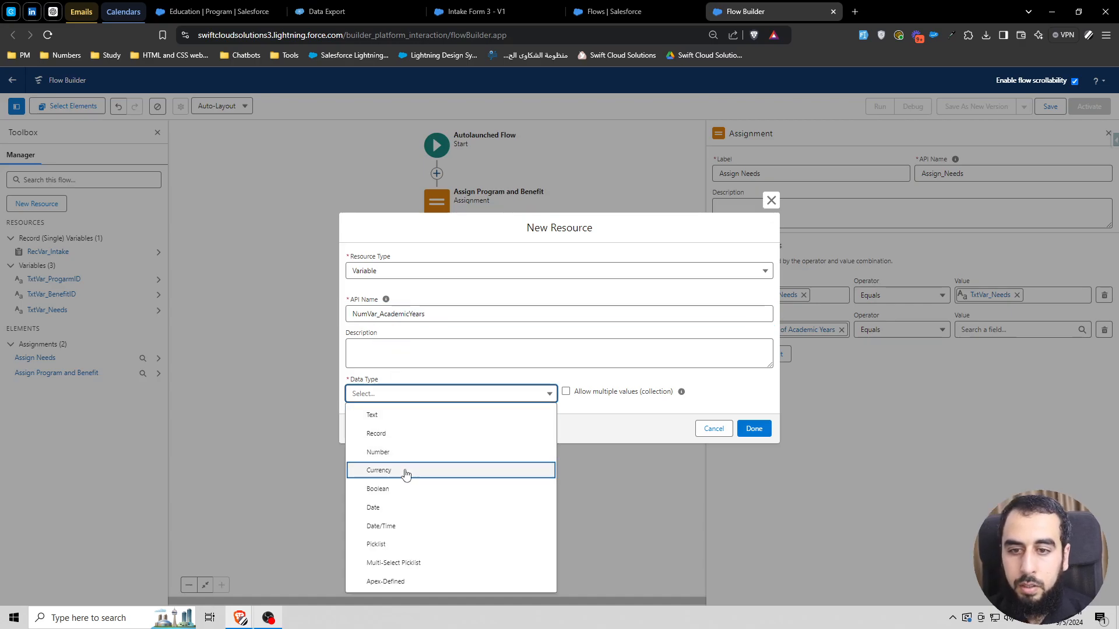
pyautogui.click(382, 452)
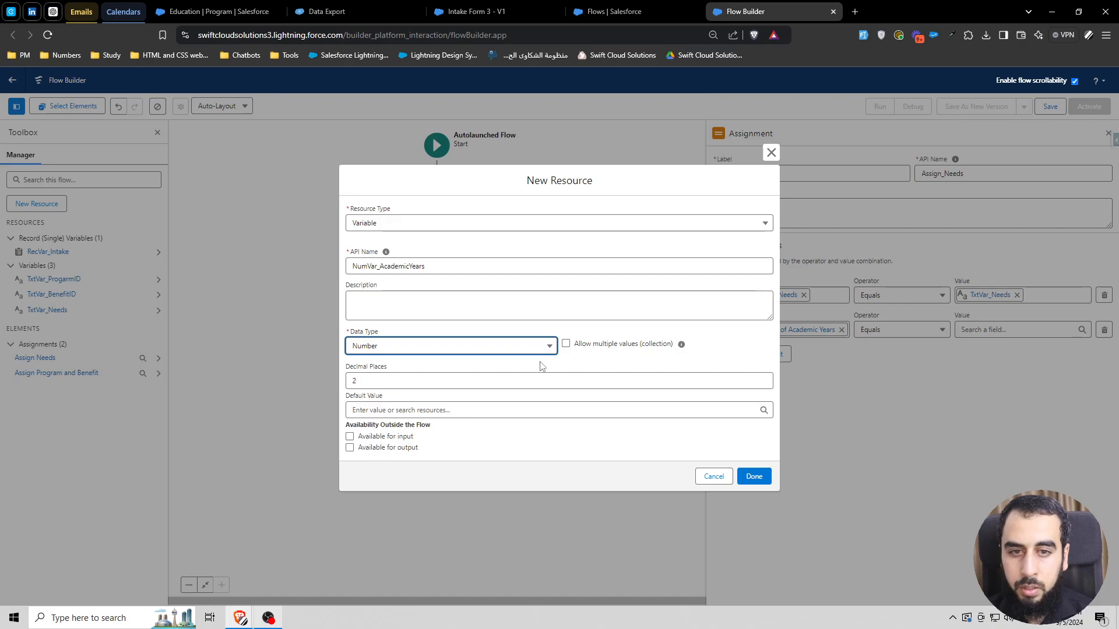
pyautogui.click(391, 382)
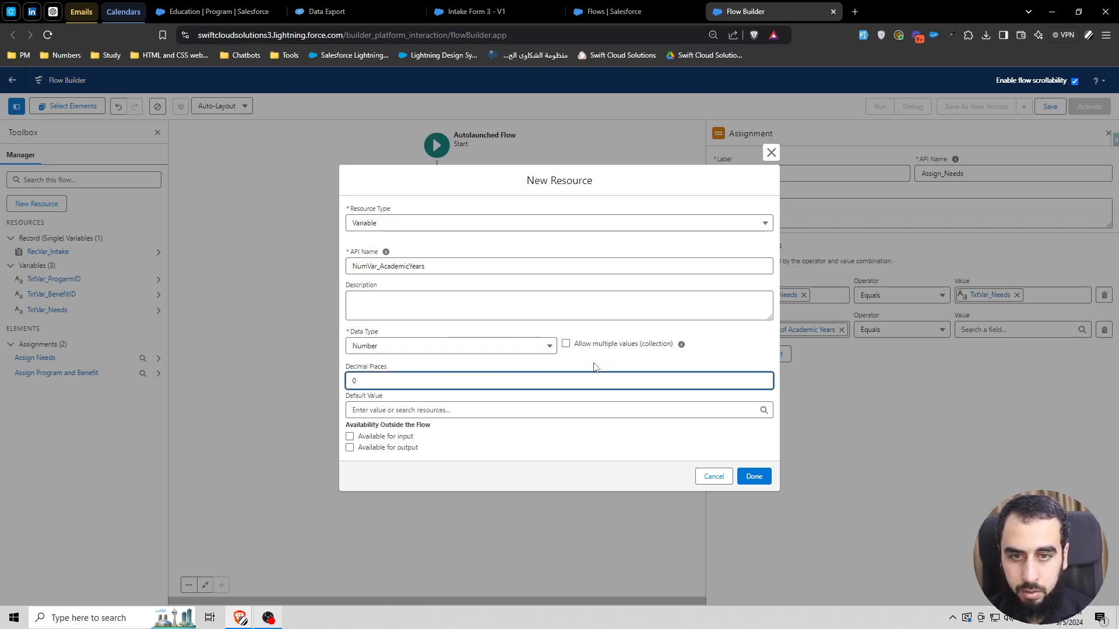
pyautogui.click(753, 477)
# - Add a third assignment row with RecVar_Intake's Cost Per Academic Year field as its variable
pyautogui.click(751, 354)
pyautogui.click(774, 365)
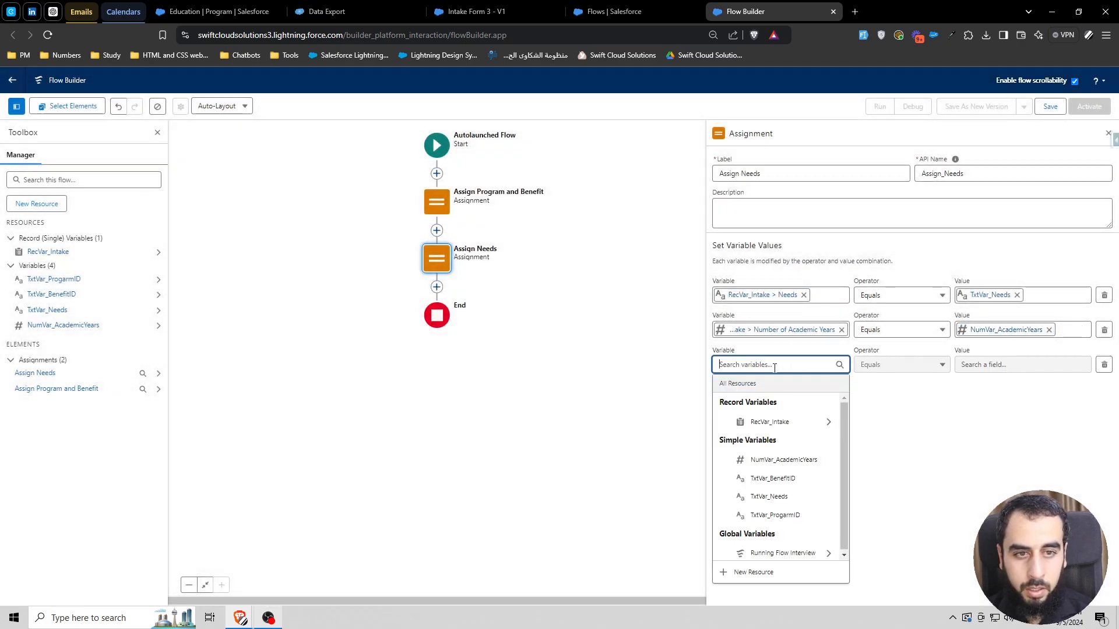
pyautogui.click(775, 423)
pyautogui.write('cost')
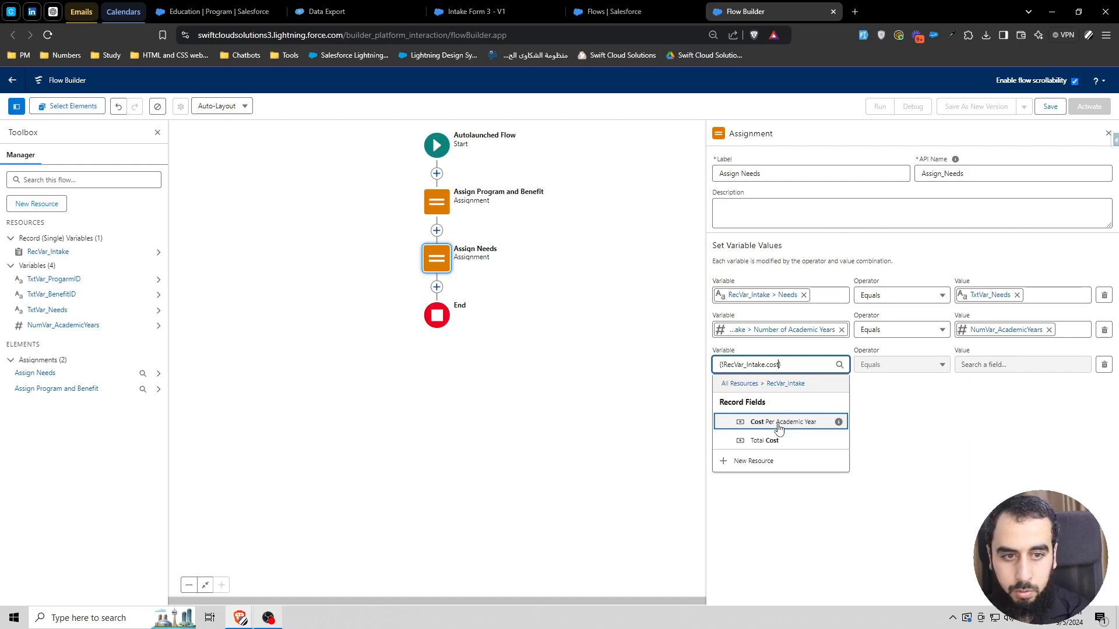
pyautogui.click(779, 423)
# - Create a Currency variable named CurrVar_CostPerAcademicYear as the third assignment row's value
pyautogui.click(1003, 363)
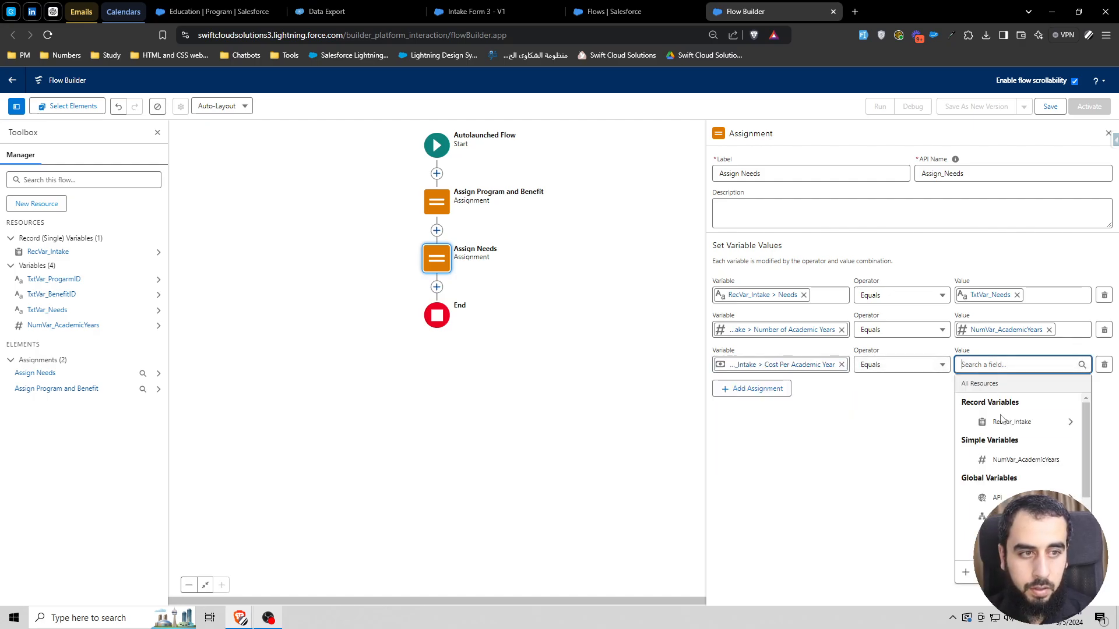
pyautogui.click(970, 572)
pyautogui.click(414, 294)
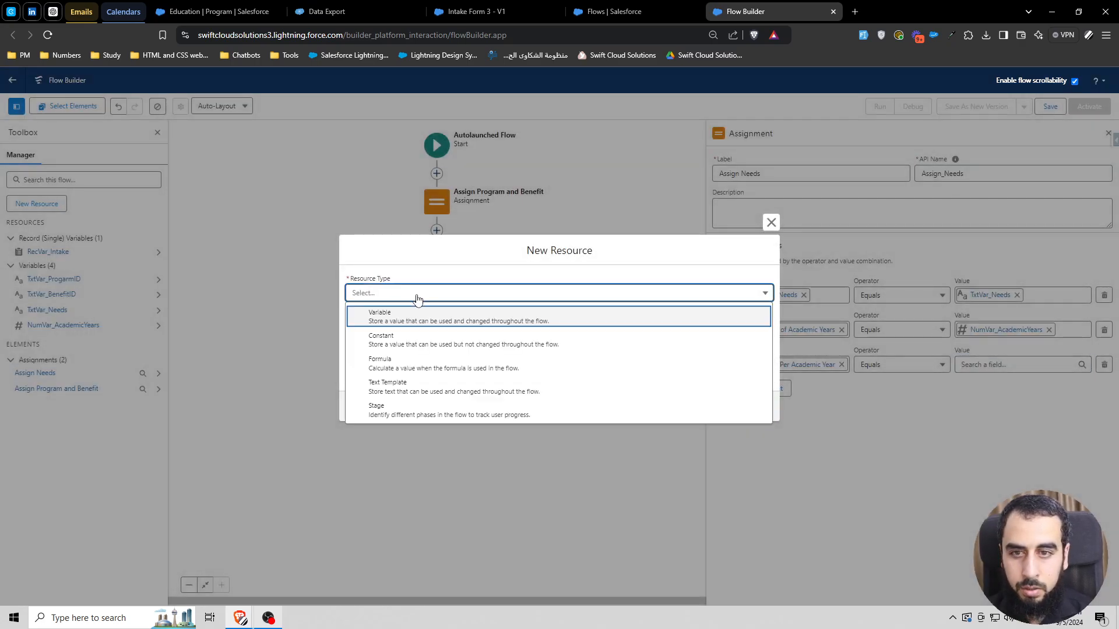
pyautogui.click(374, 318)
pyautogui.write('CurrVar')
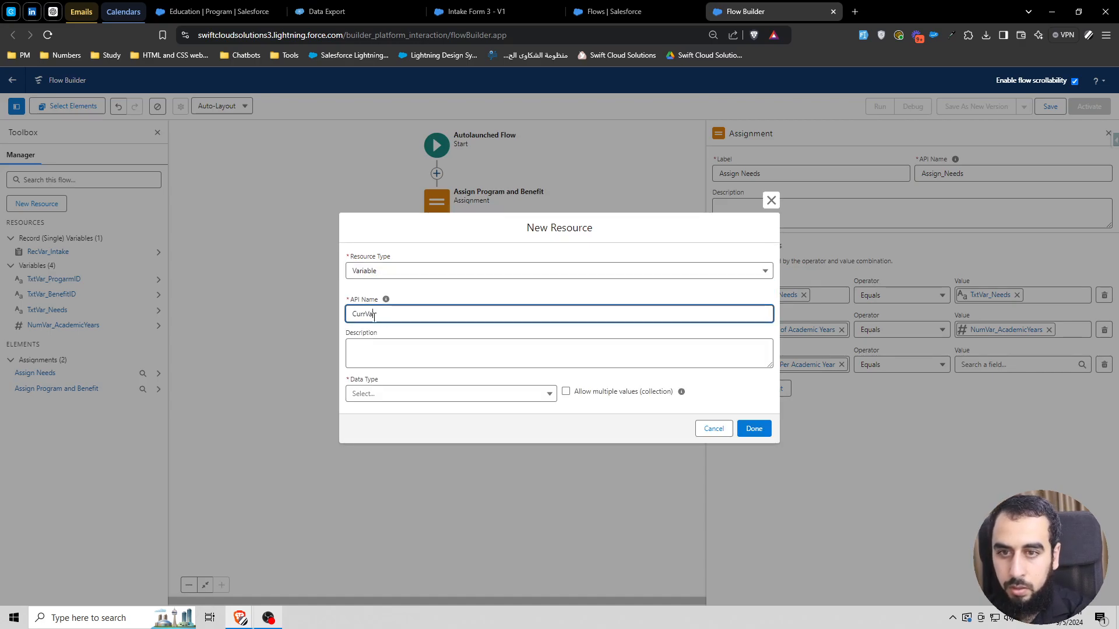
pyautogui.write('_Cost')
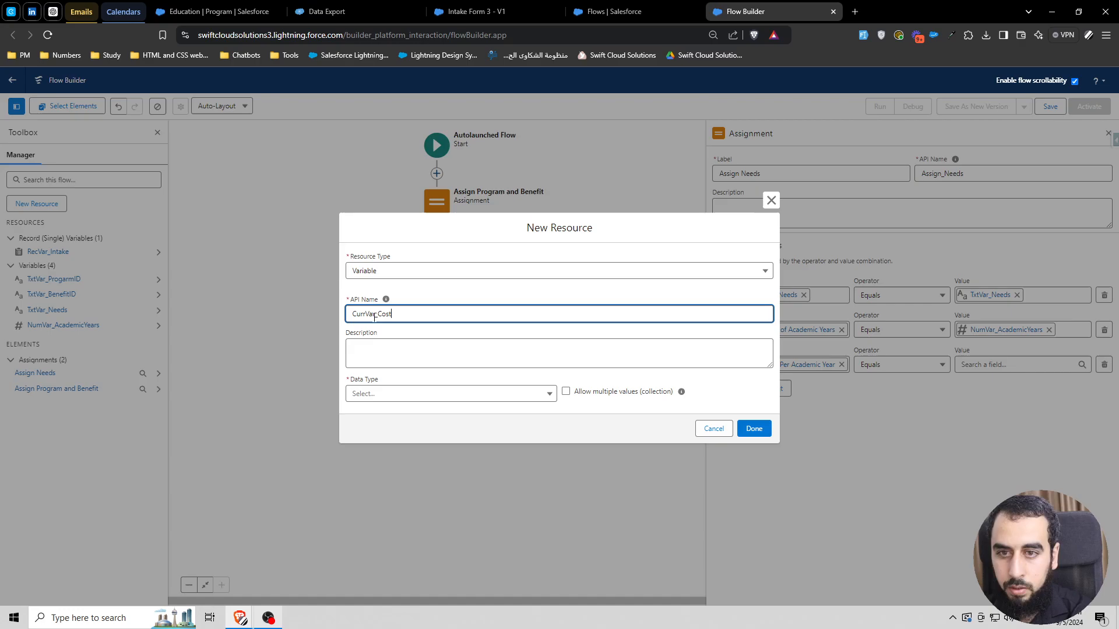
pyautogui.write('PerAcade')
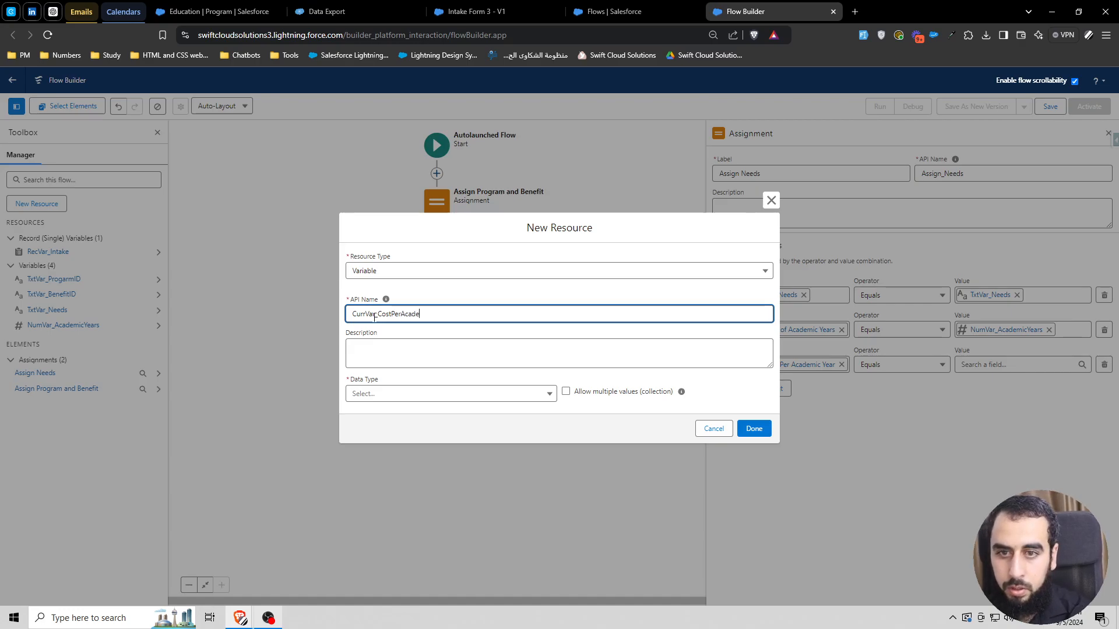
pyautogui.write('micYear')
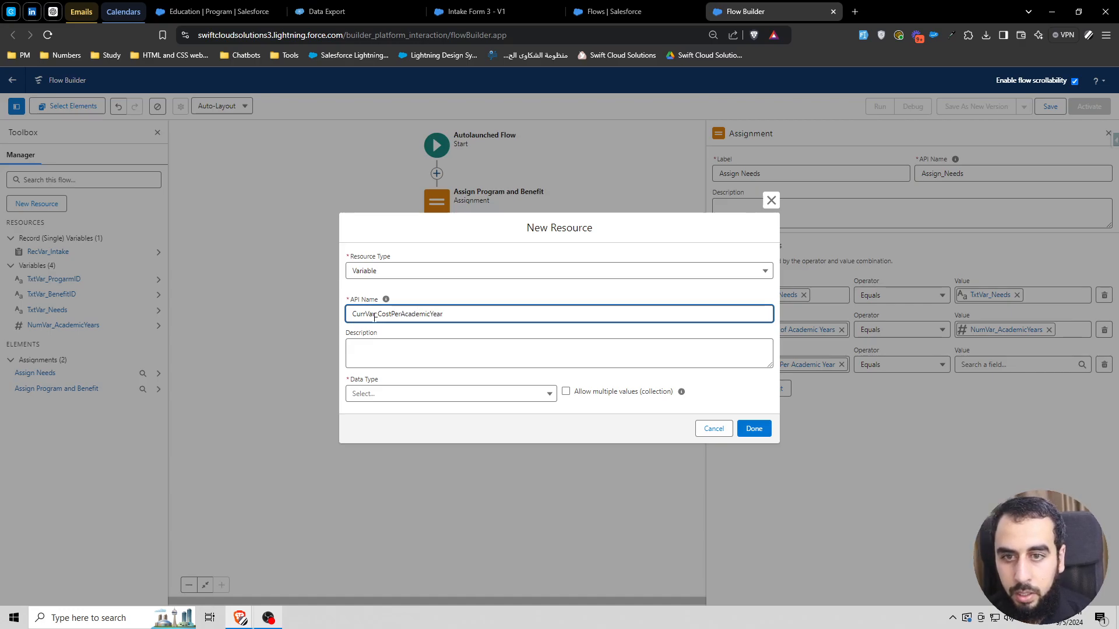
pyautogui.click(413, 394)
pyautogui.click(380, 470)
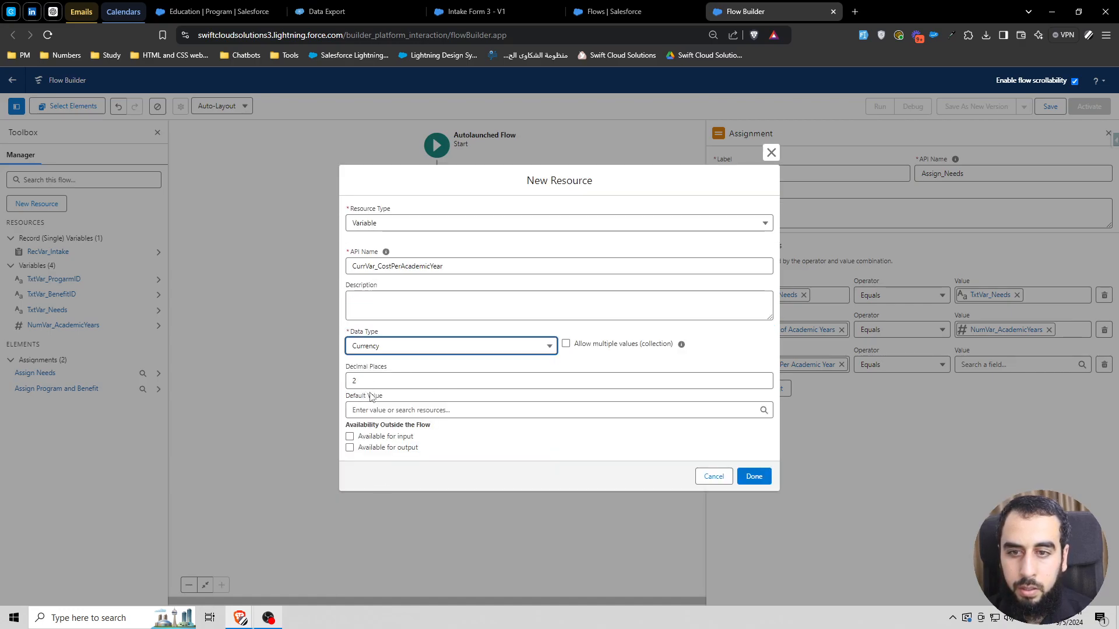
pyautogui.click(755, 476)
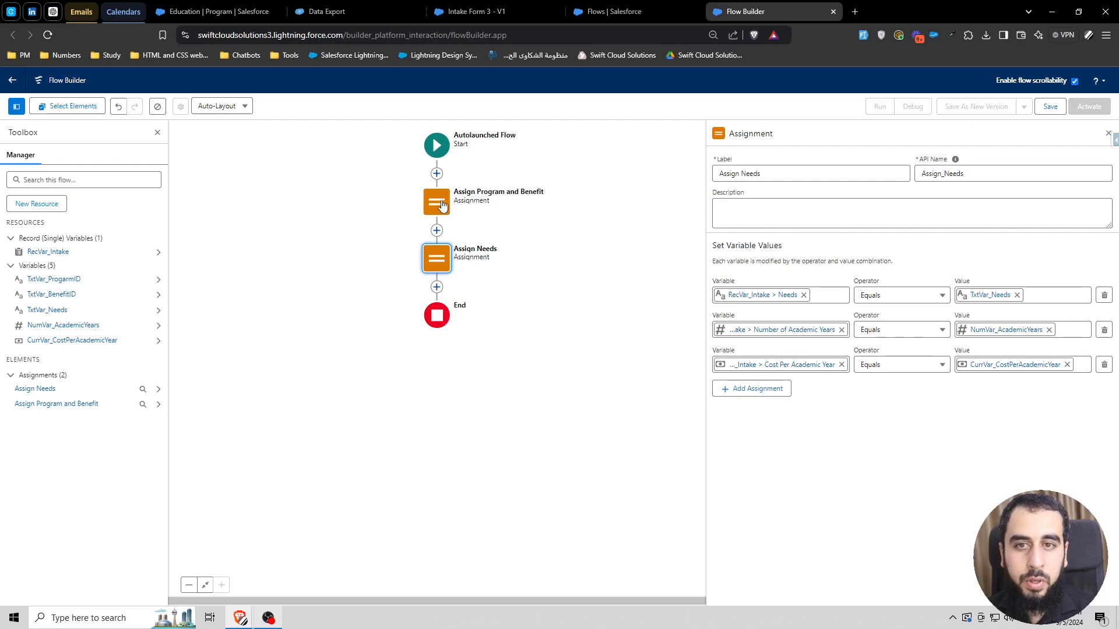
# - Move the Assign Needs element so it runs before Assign Program and Benefit, directly after Start
pyautogui.click(438, 263)
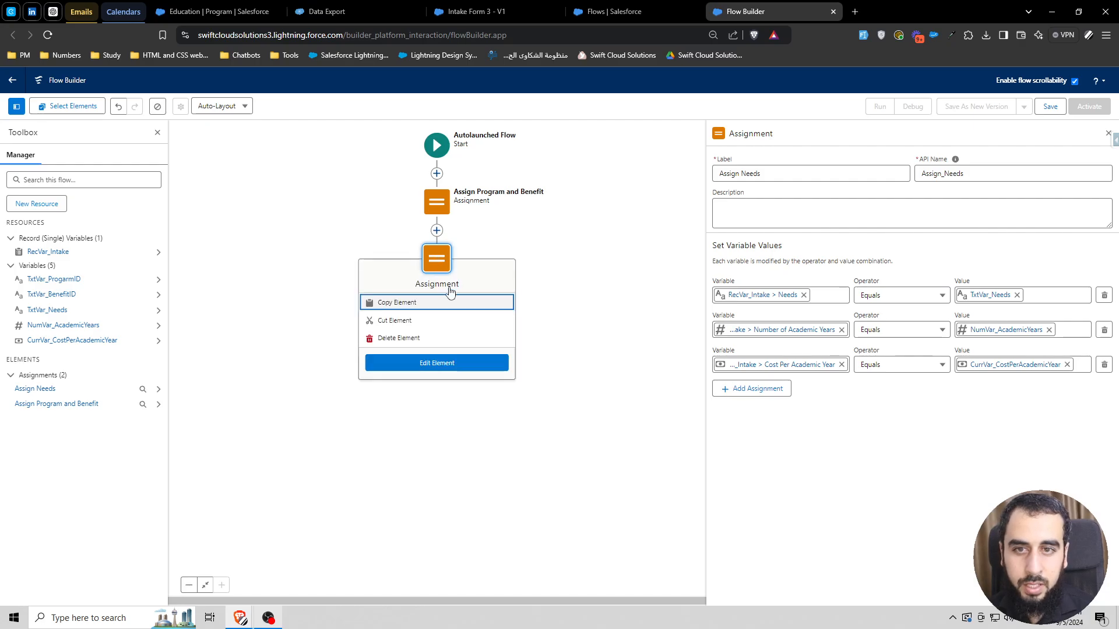
pyautogui.click(396, 322)
pyautogui.click(436, 173)
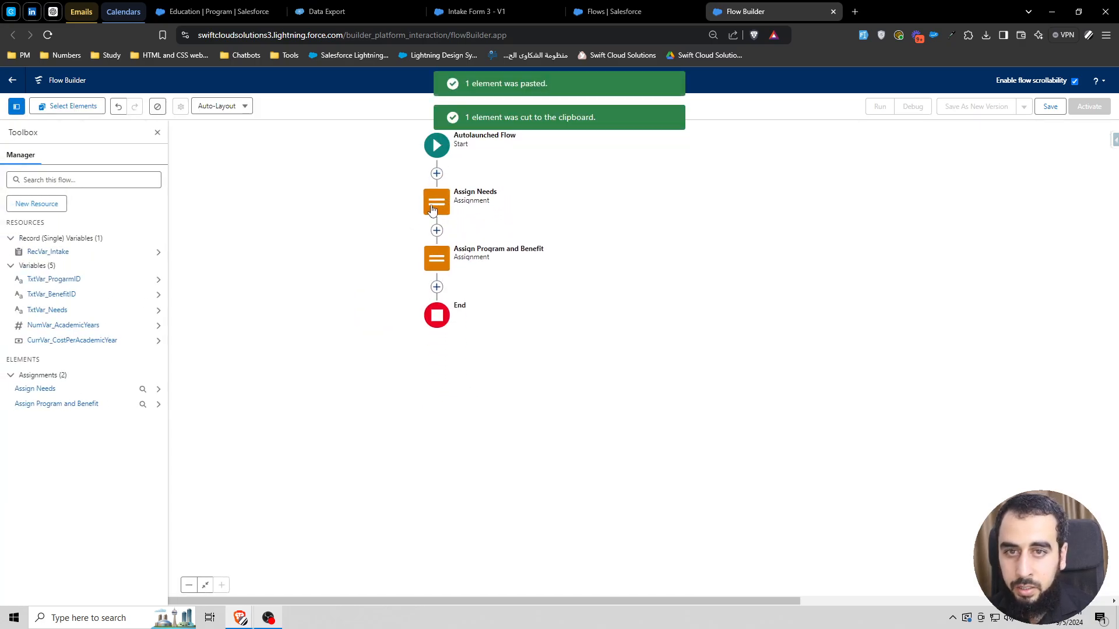
pyautogui.doubleClick(438, 258)
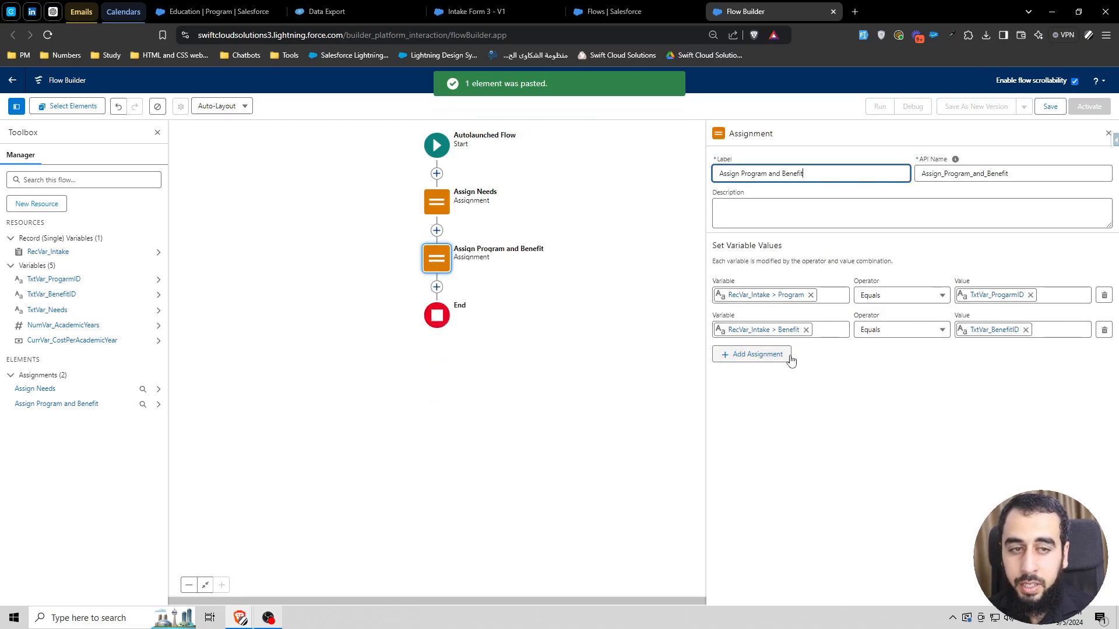
pyautogui.click(818, 389)
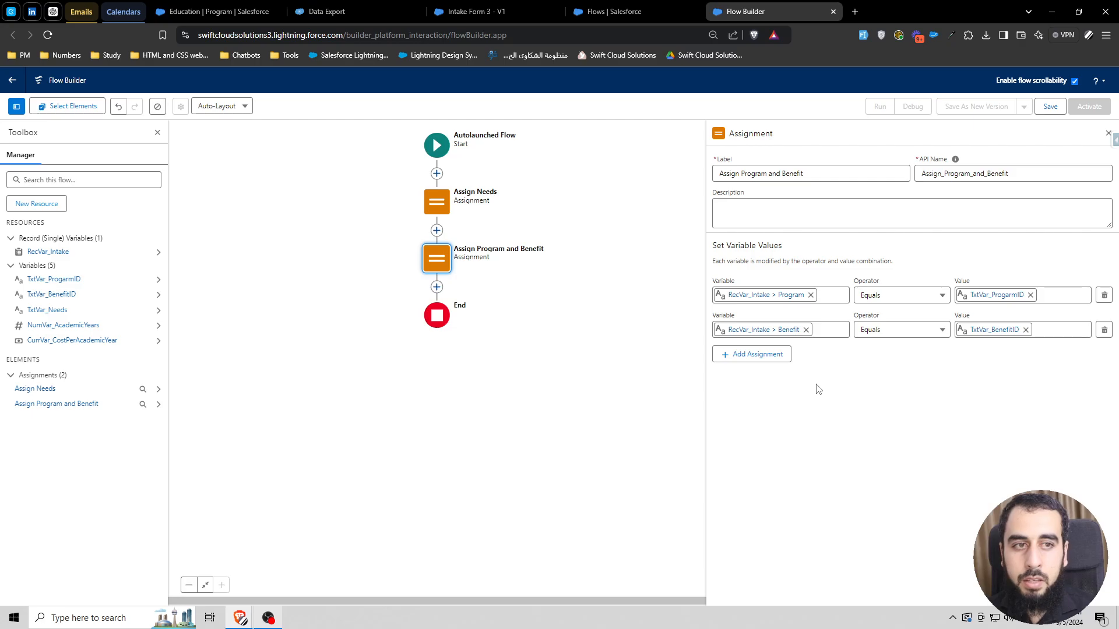
pyautogui.click(769, 360)
pyautogui.click(771, 364)
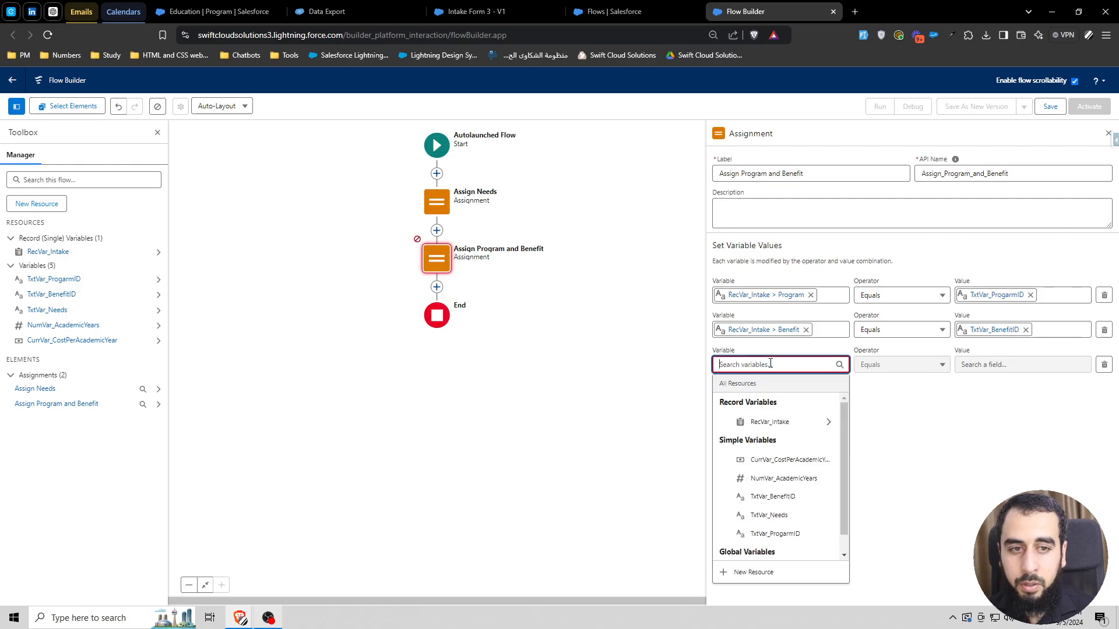
pyautogui.click(888, 364)
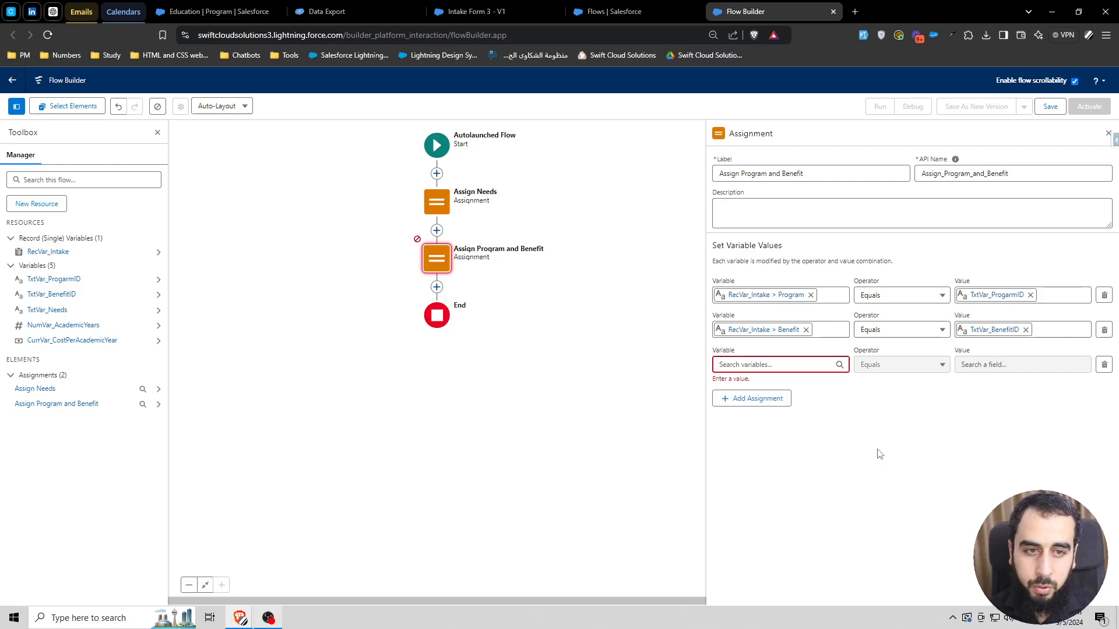
pyautogui.click(777, 366)
pyautogui.click(916, 419)
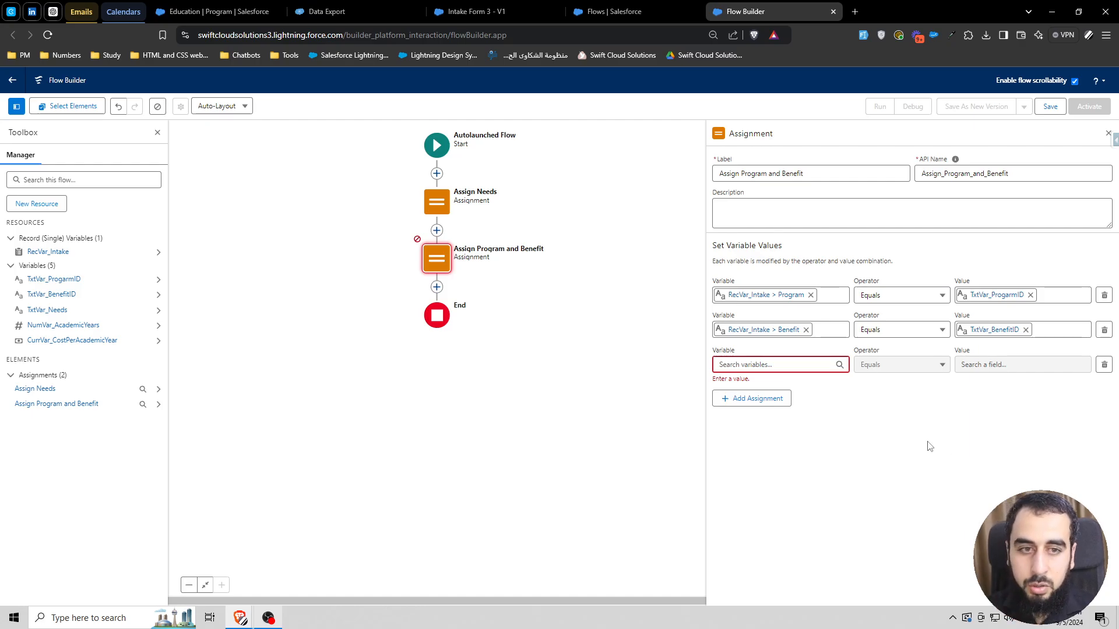
pyautogui.click(773, 399)
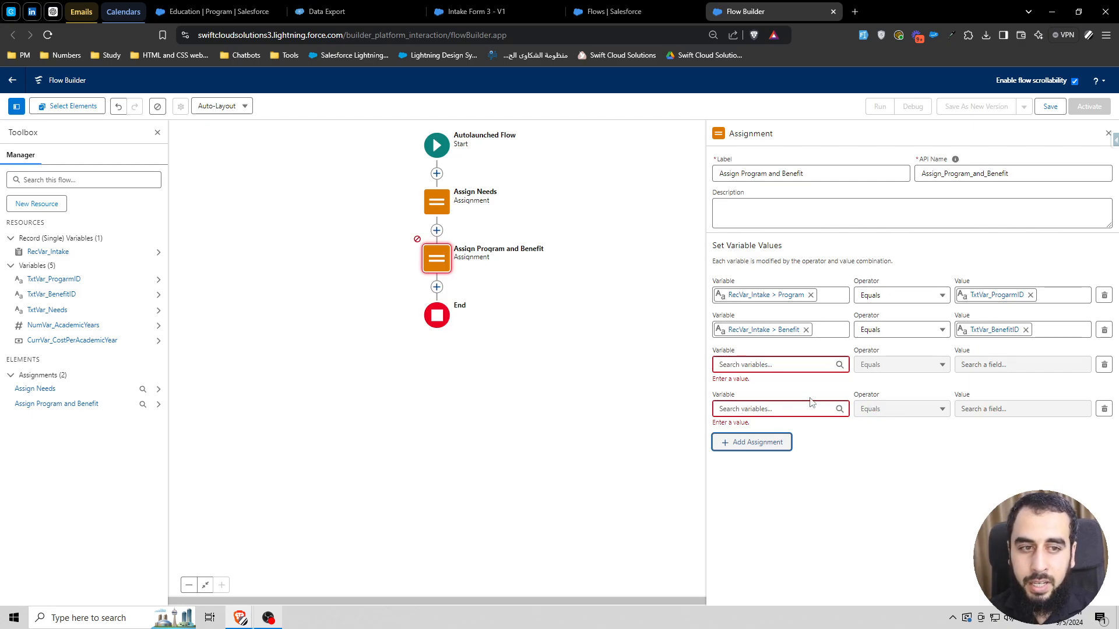
pyautogui.click(750, 365)
pyautogui.click(910, 464)
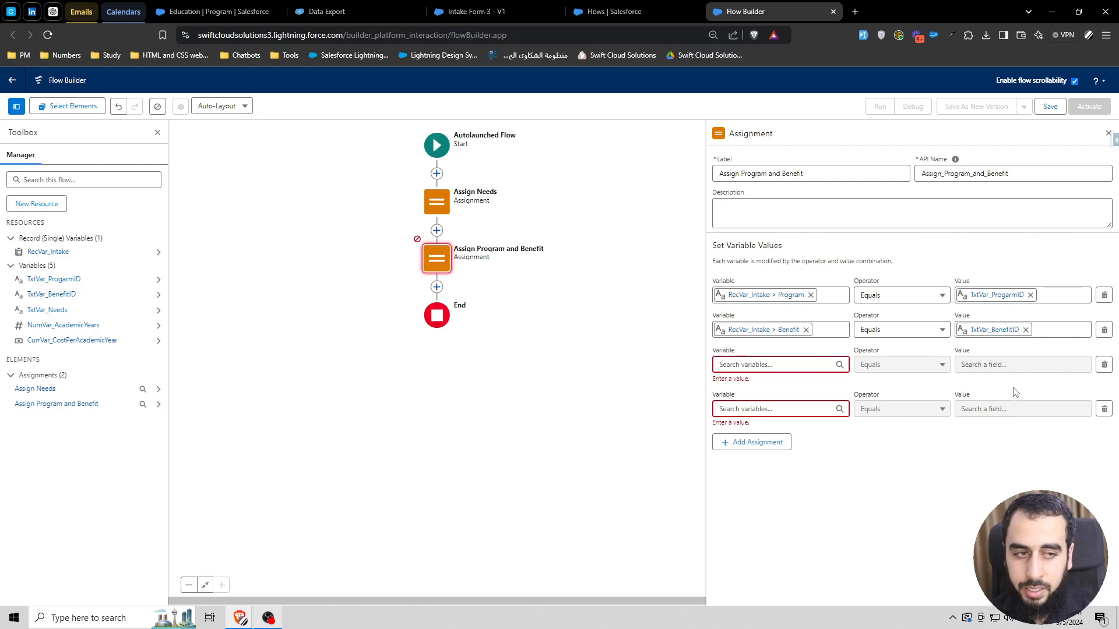
pyautogui.click(1103, 366)
pyautogui.click(1103, 366)
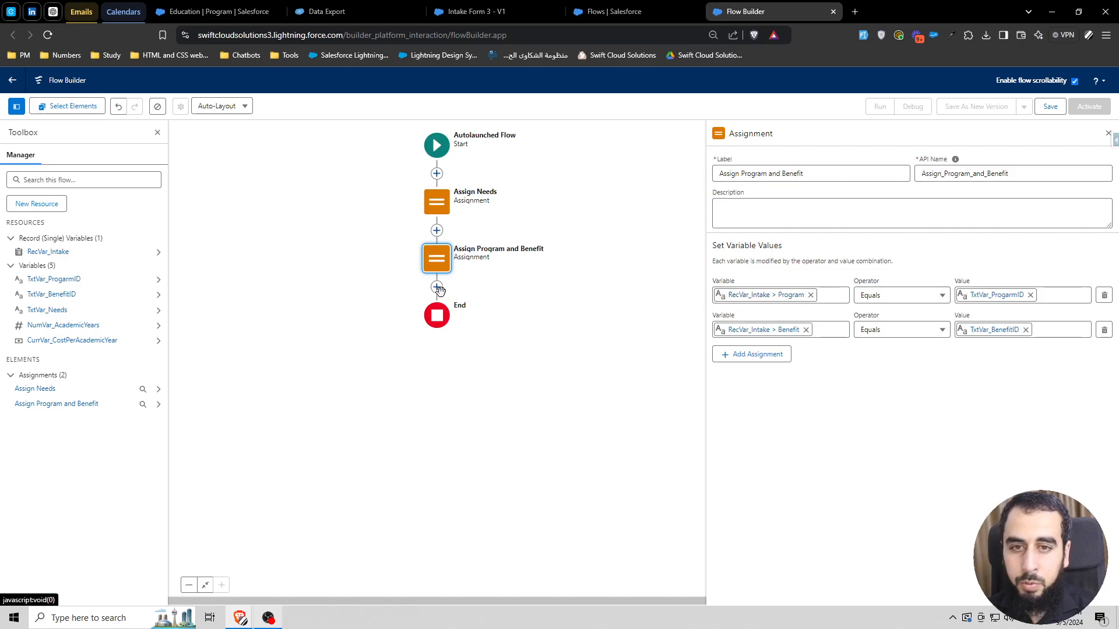
# - Add a Create Records element labelled Create Intake after Assign Program and Benefit, creating one record from RecVar_Intake
pyautogui.click(437, 287)
pyautogui.write('crea')
pyautogui.click(408, 349)
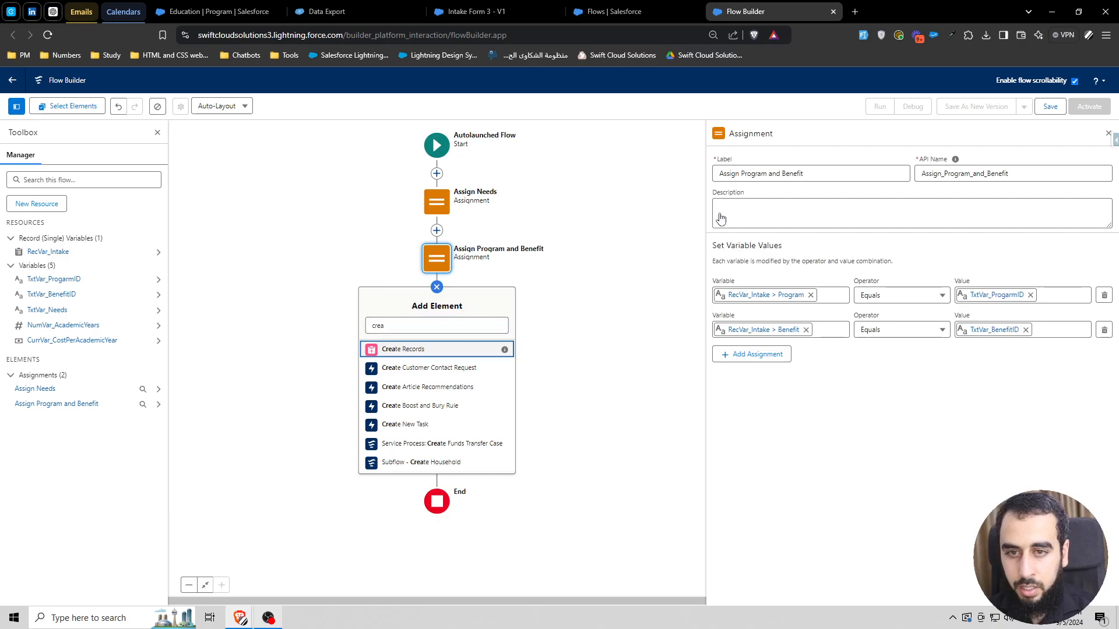
pyautogui.write('Create Intake')
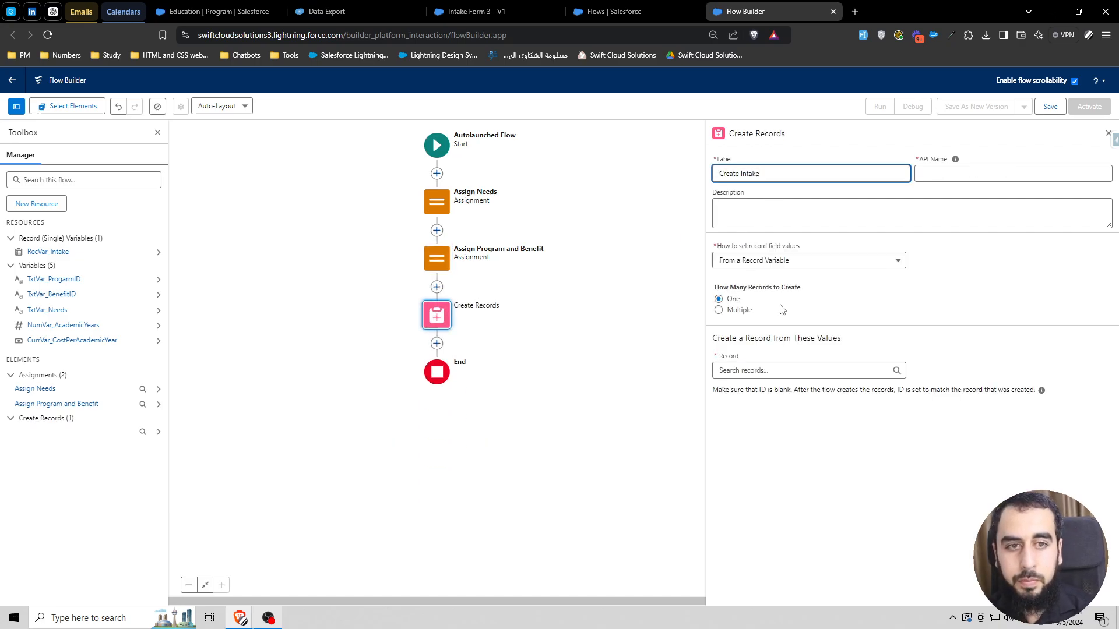
pyautogui.click(817, 330)
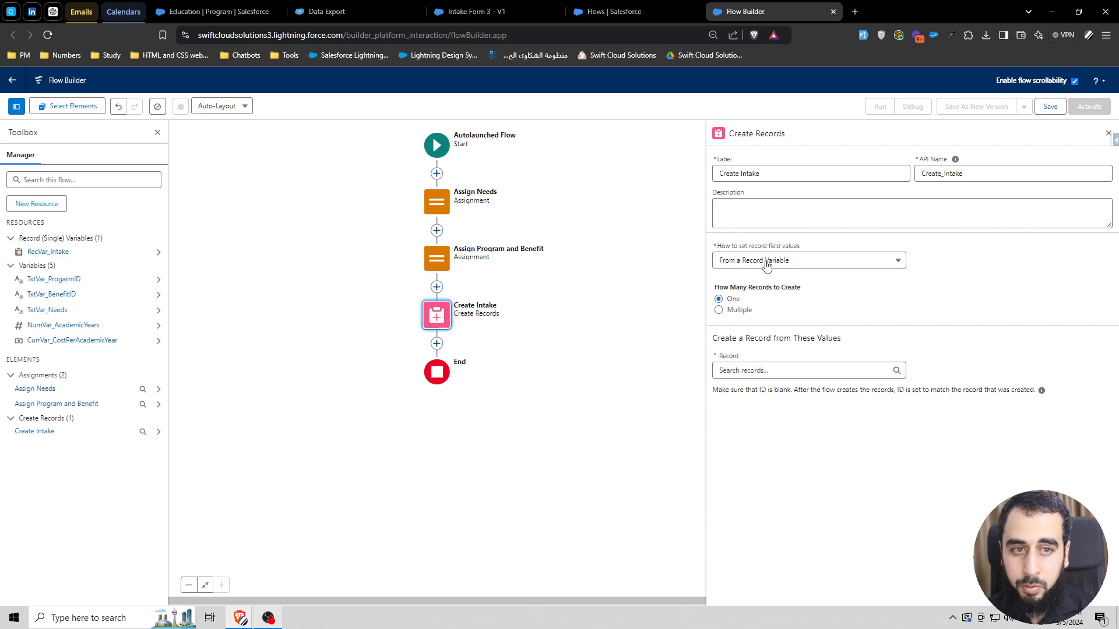
pyautogui.click(754, 366)
pyautogui.click(735, 428)
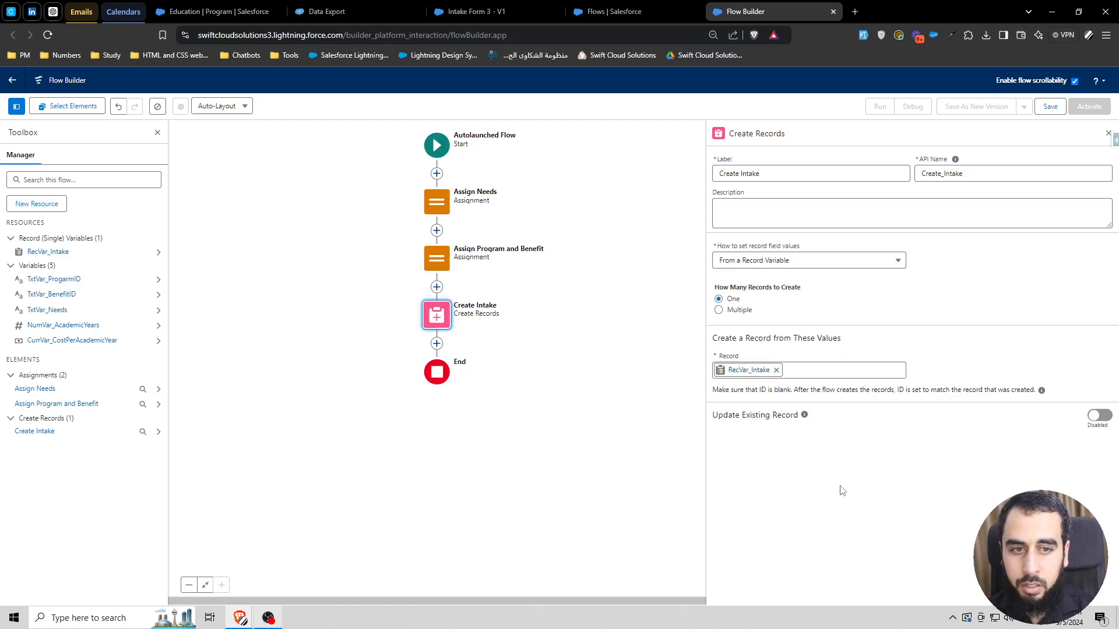
# - Save the flow with the label Subflow - Create Intake
pyautogui.click(1050, 106)
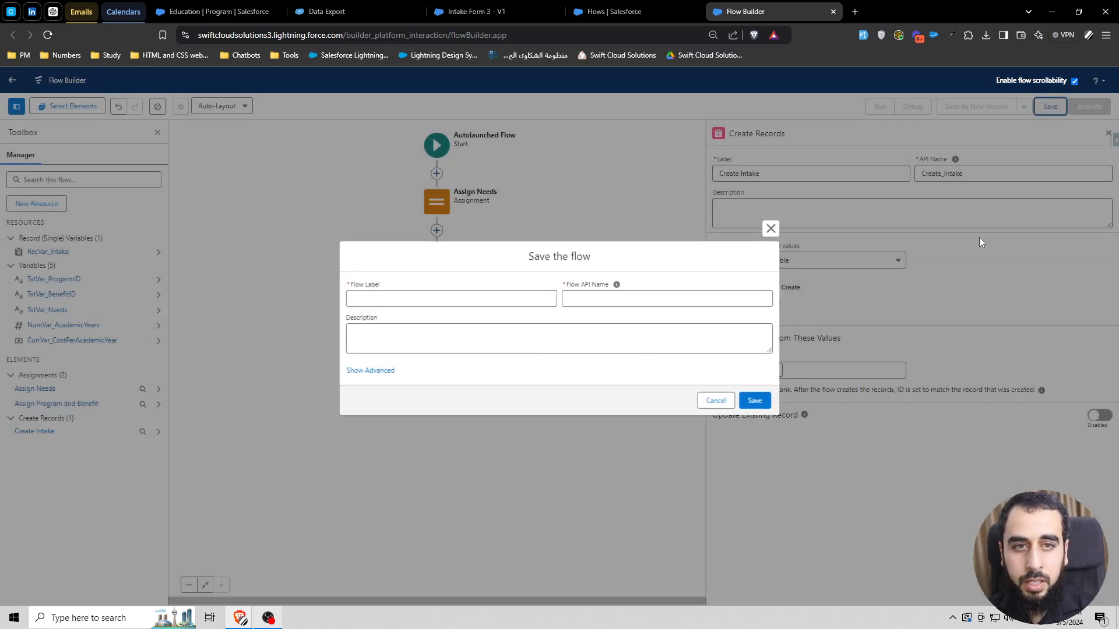
pyautogui.click(428, 299)
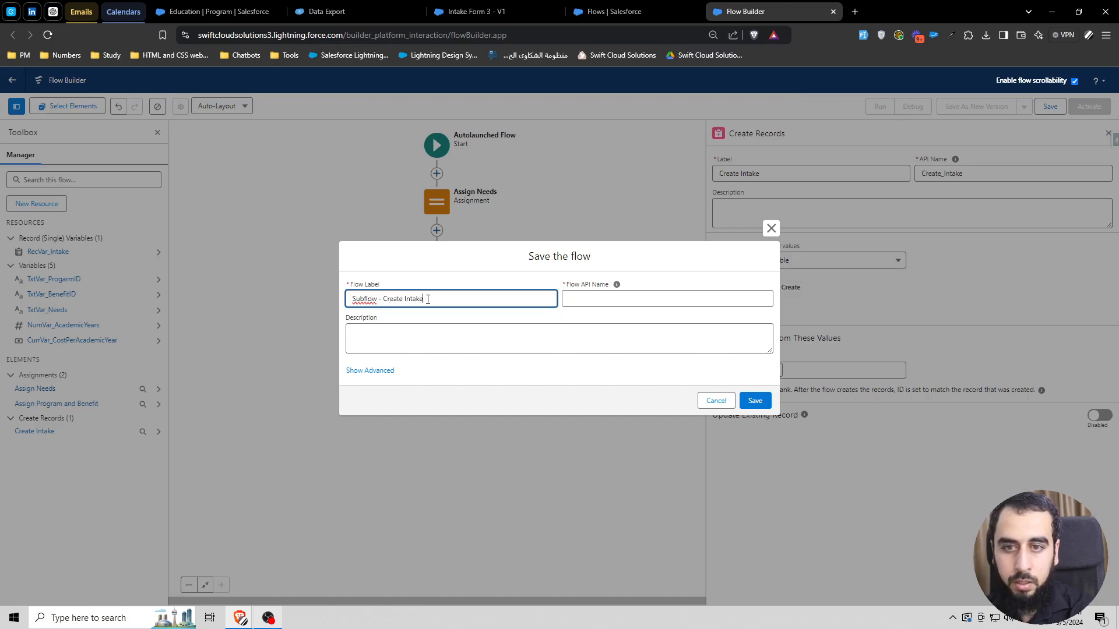
pyautogui.click(553, 260)
pyautogui.click(760, 403)
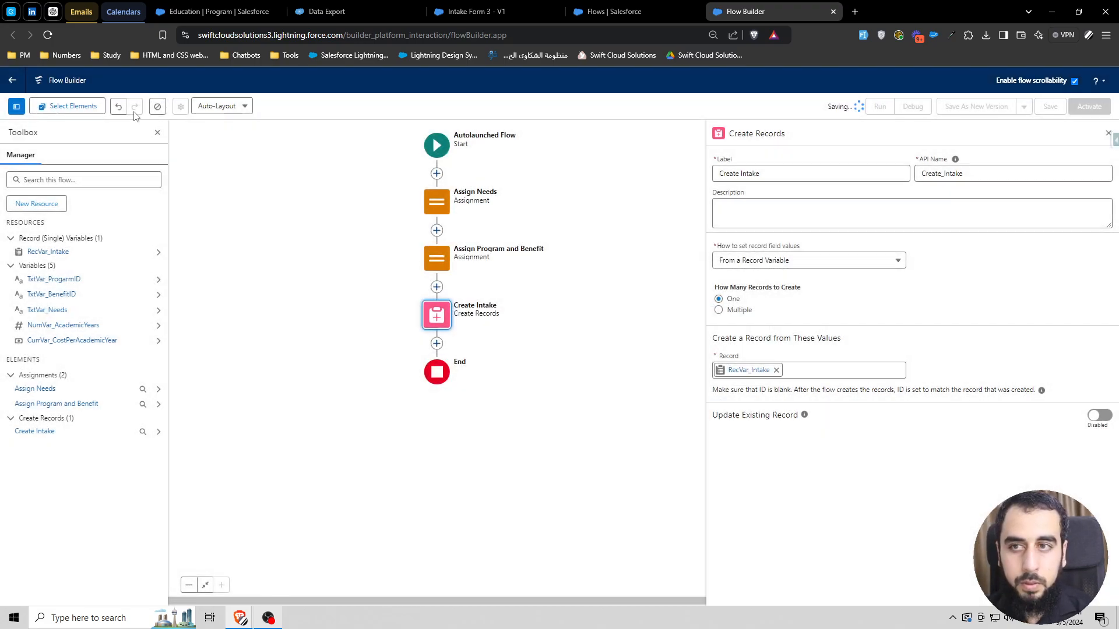
# - Activate the saved flow
pyautogui.moveTo(103, 80); pyautogui.dragTo(175, 80)
pyautogui.hotkey('ctrl', 'c')
pyautogui.click(1089, 106)
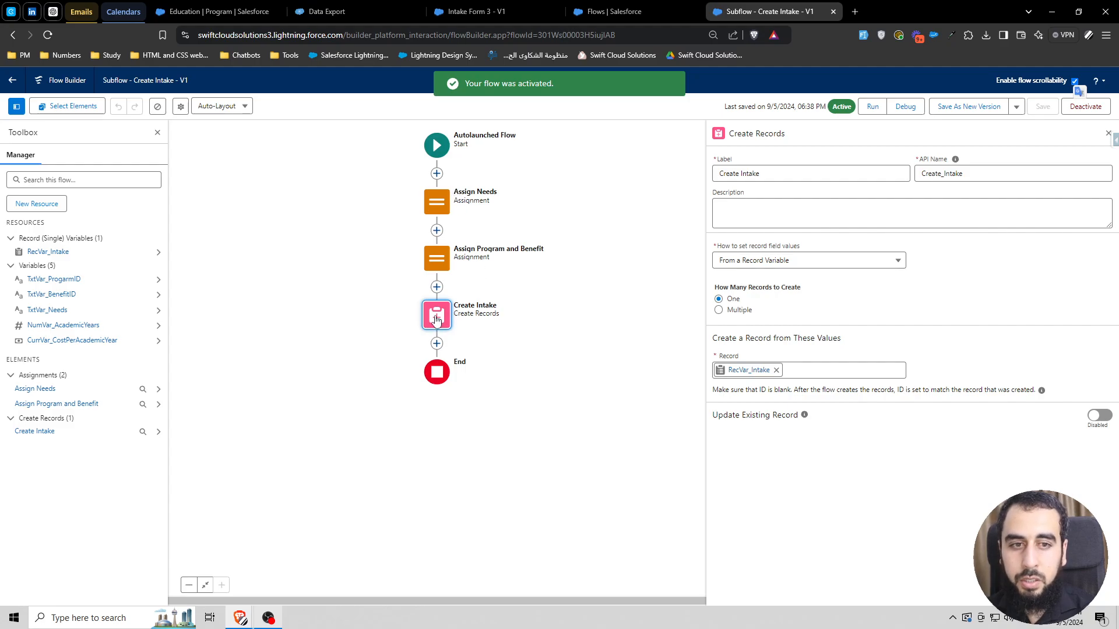
pyautogui.click(436, 343)
pyautogui.write('crea')
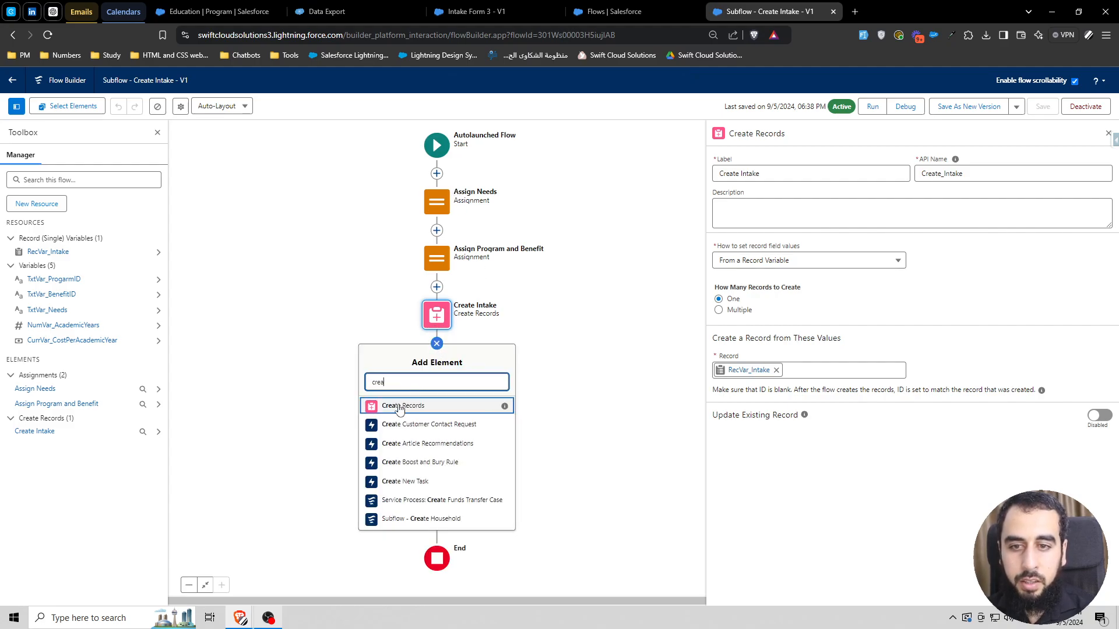
pyautogui.click(392, 404)
pyautogui.click(775, 262)
pyautogui.click(775, 294)
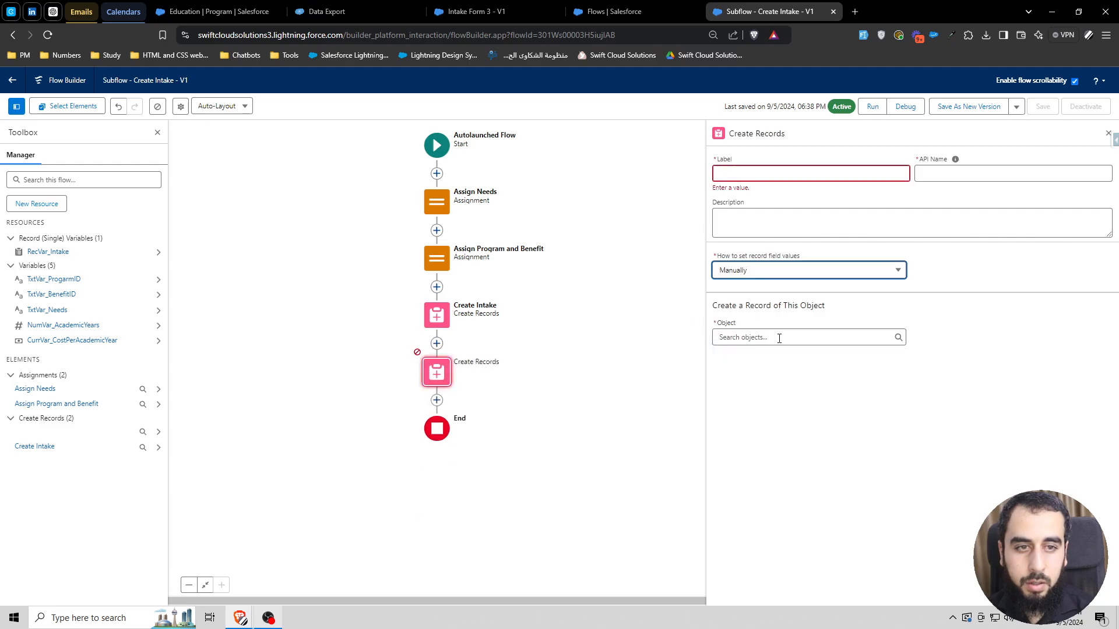
pyautogui.click(770, 338)
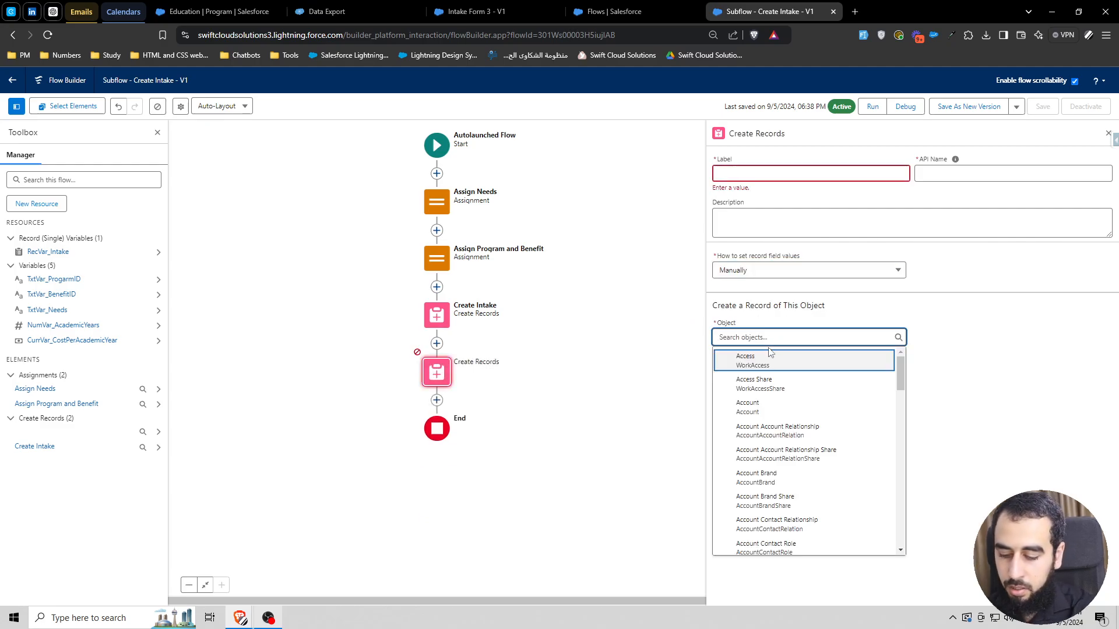
pyautogui.write('intake')
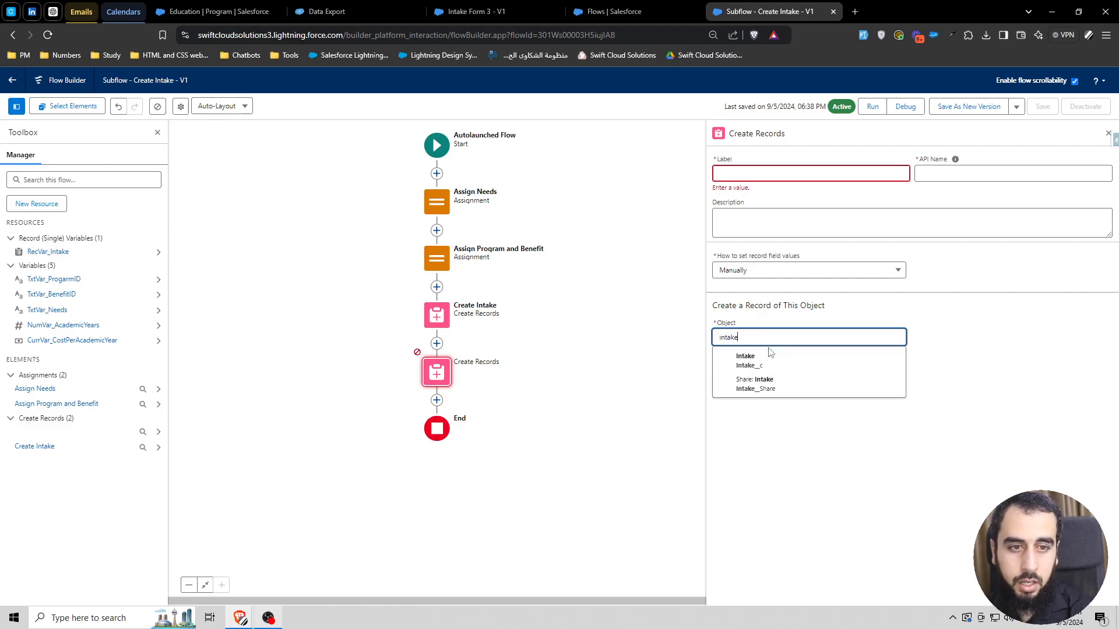
pyautogui.press('Return')
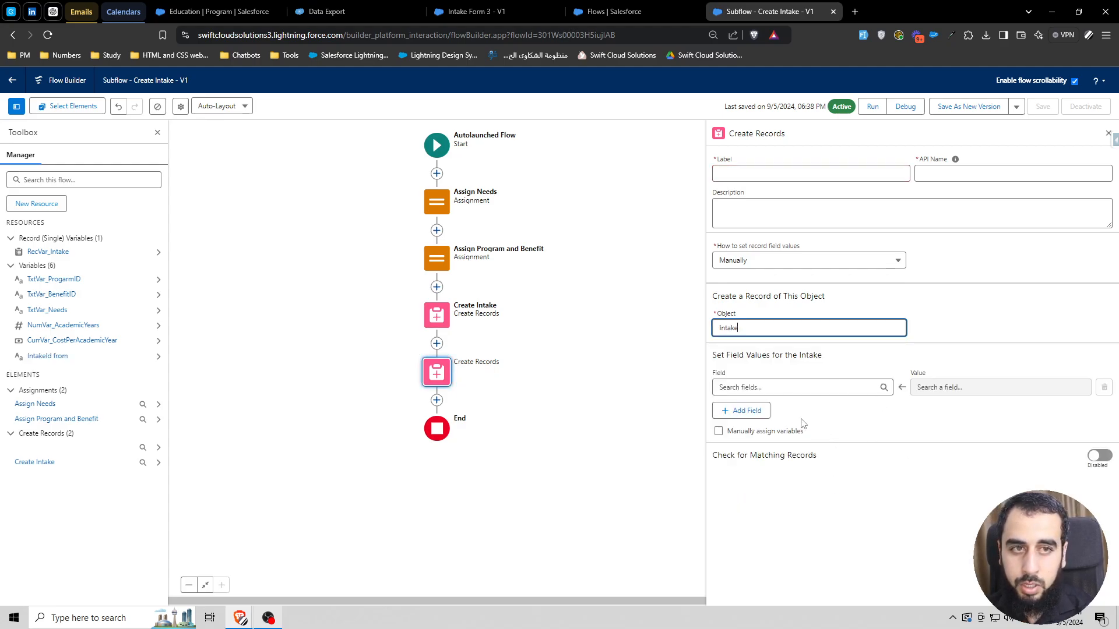
pyautogui.click(436, 371)
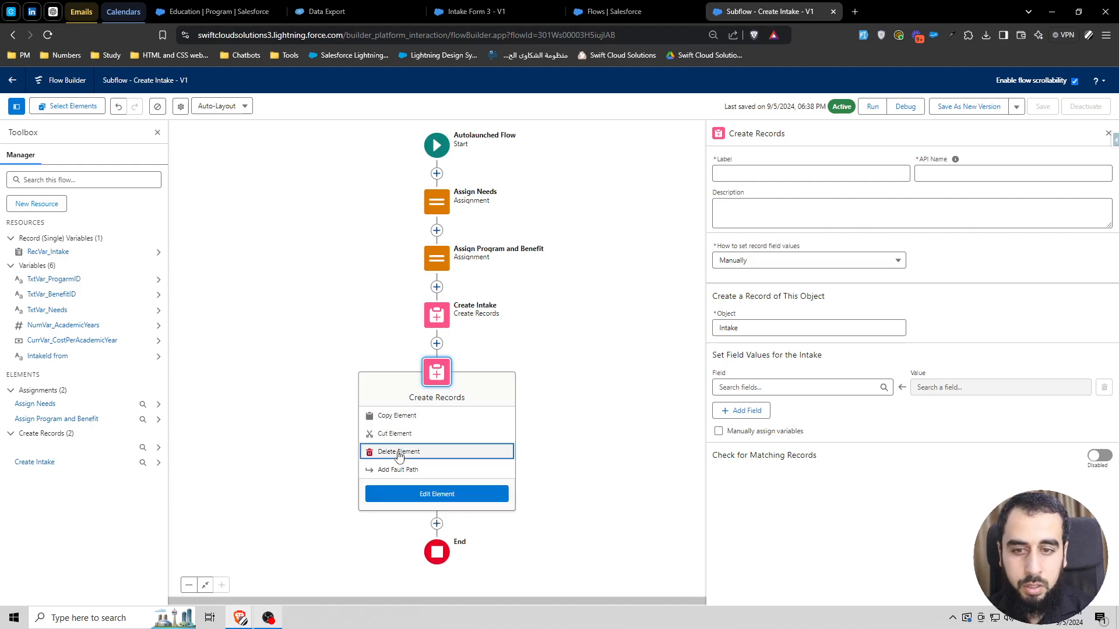
pyautogui.click(399, 452)
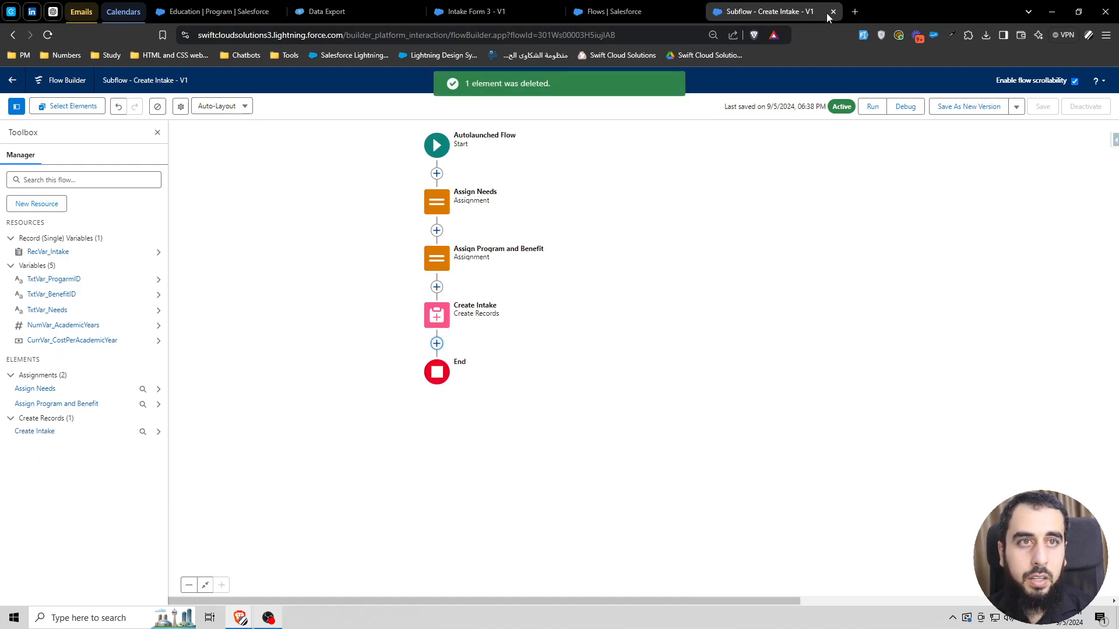
# - Reload the Flow Builder page and switch to the Flows setup list
pyautogui.click(48, 35)
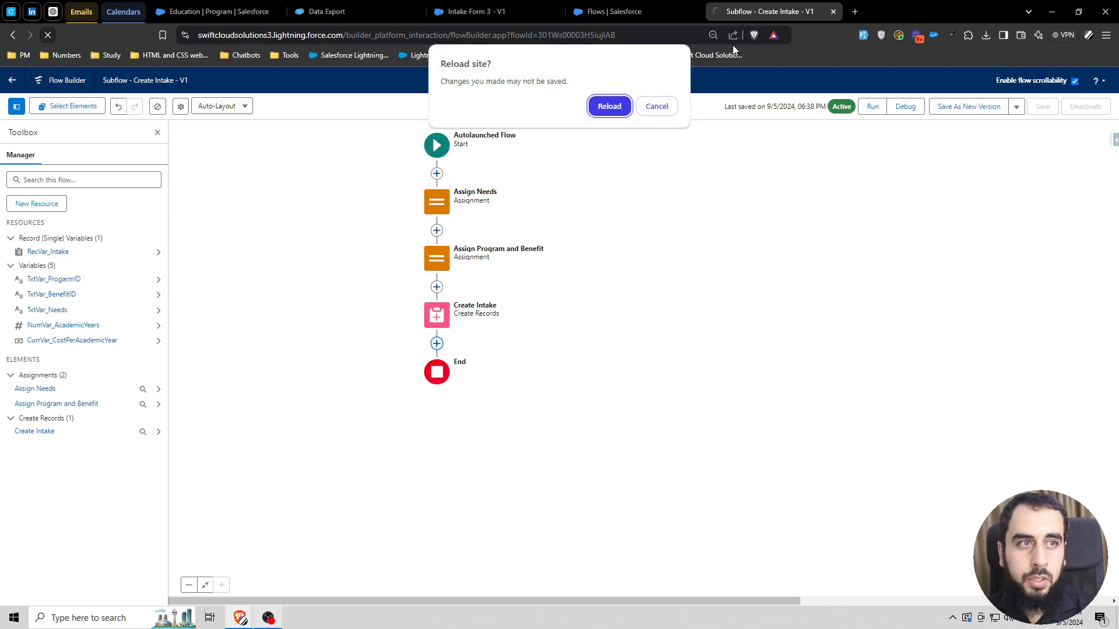
pyautogui.click(607, 106)
pyautogui.click(620, 17)
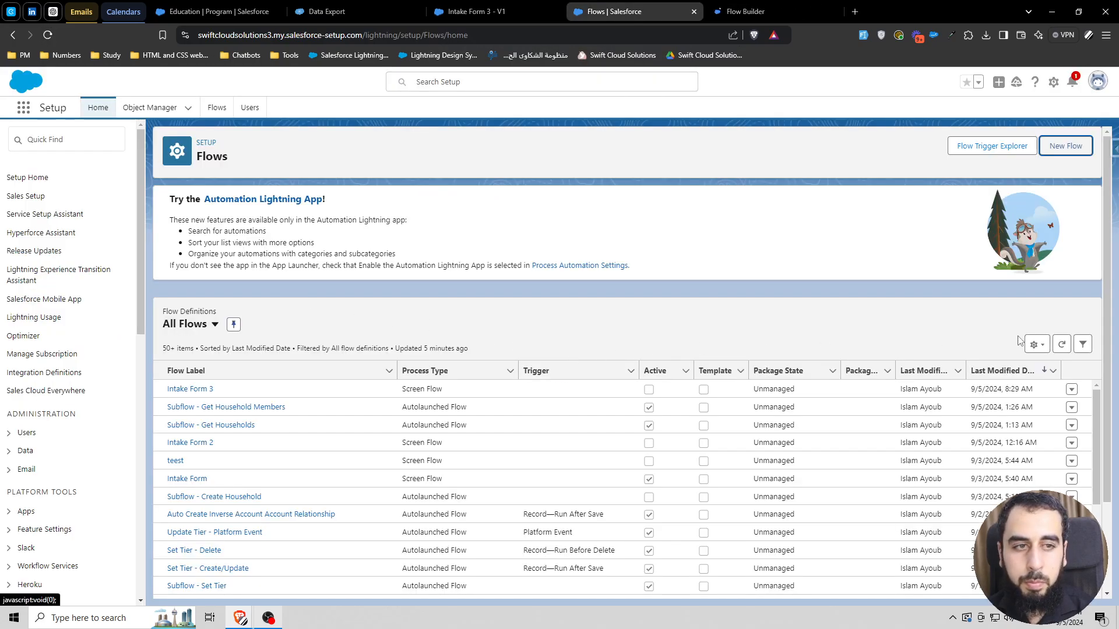
# - Reload the Intake Form 3 flow in Flow Builder and close the extra Flow Builder tabs
pyautogui.click(484, 11)
pyautogui.click(48, 35)
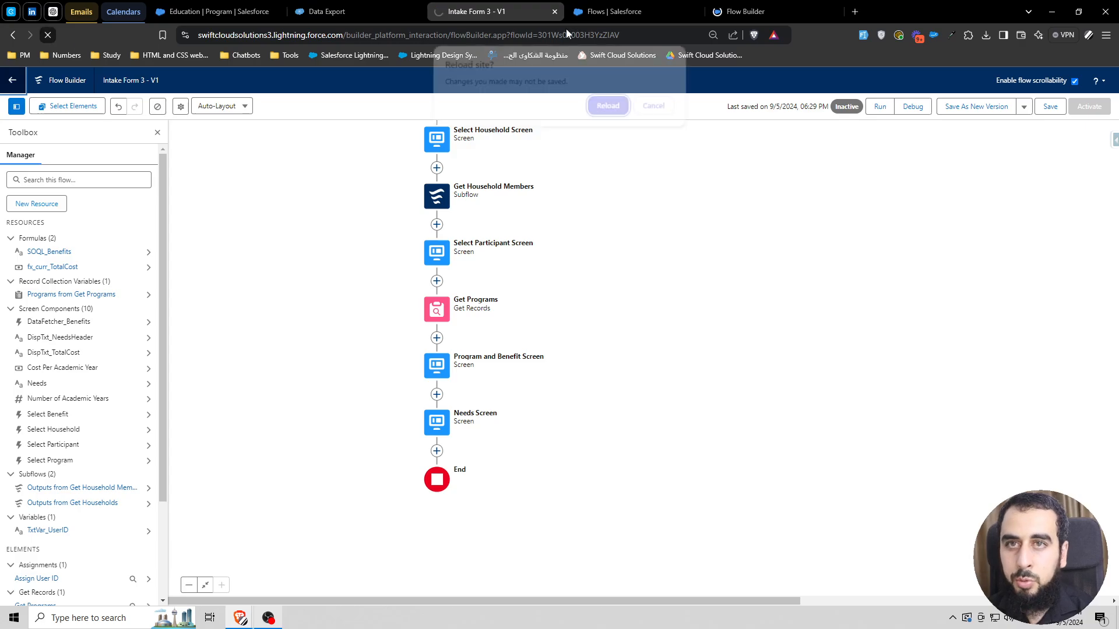
pyautogui.click(607, 106)
pyautogui.moveTo(591, 12); pyautogui.dragTo(466, 11)
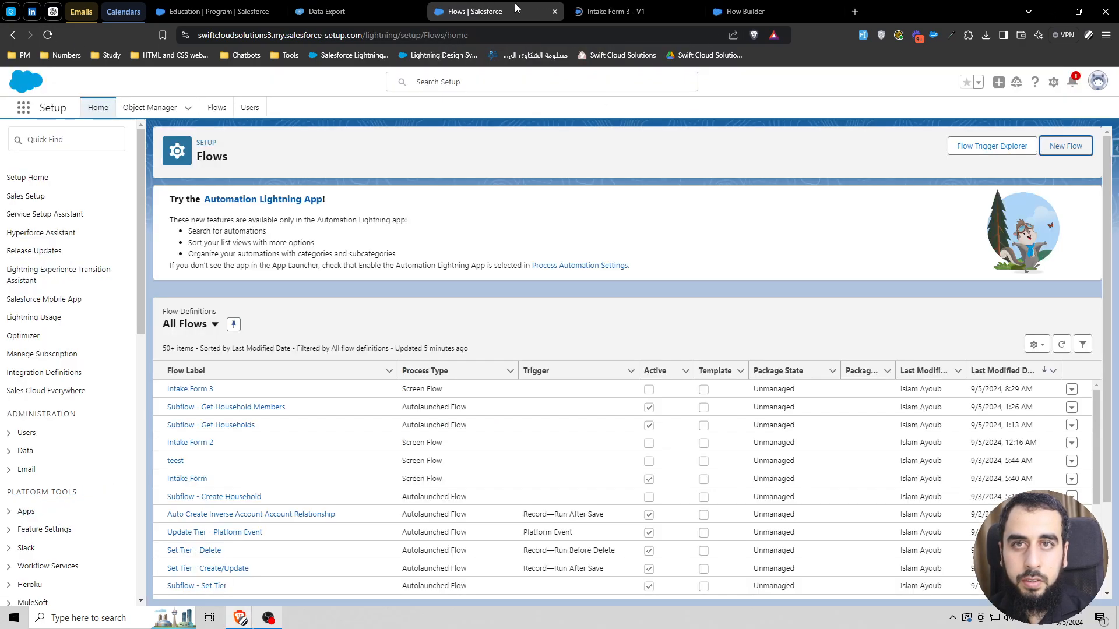
pyautogui.click(816, 13)
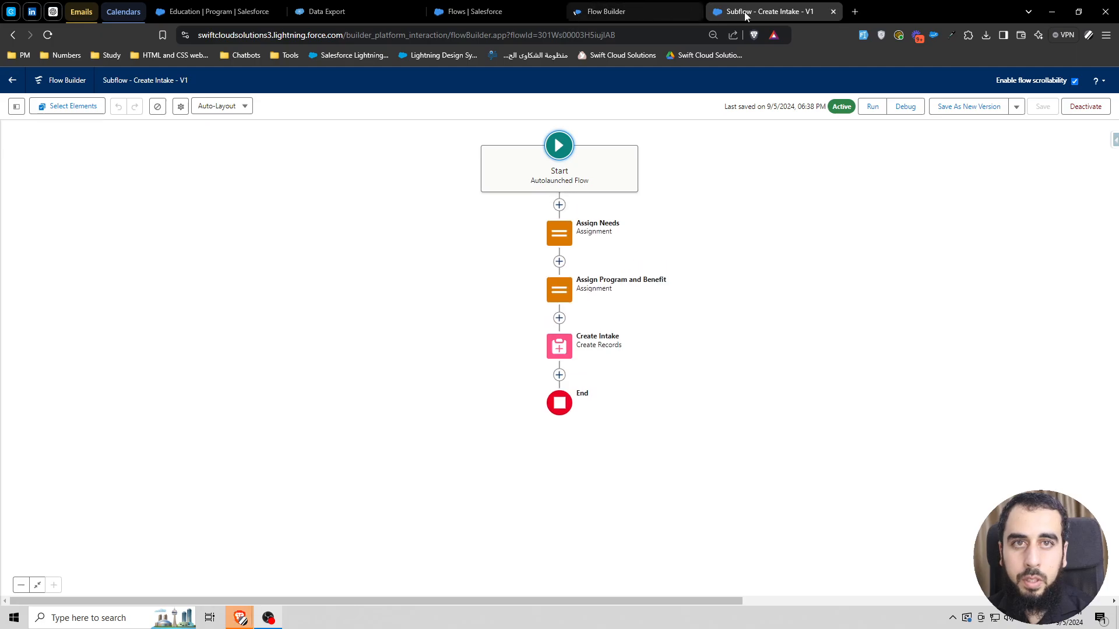
pyautogui.click(833, 12)
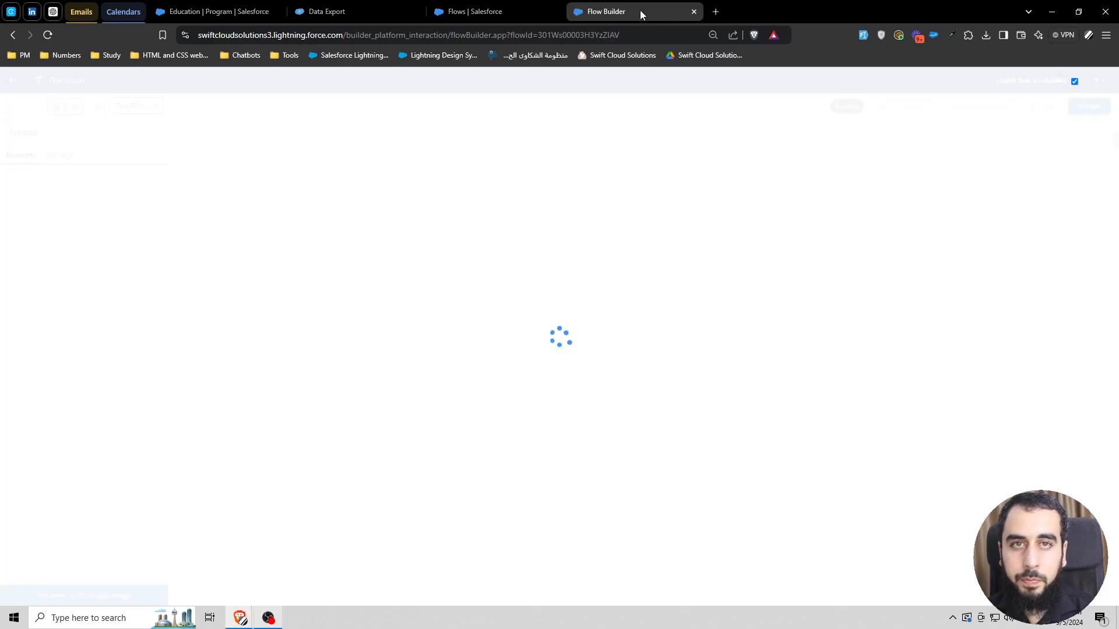
pyautogui.click(547, 12)
pyautogui.hotkey('ctrl', 'w')
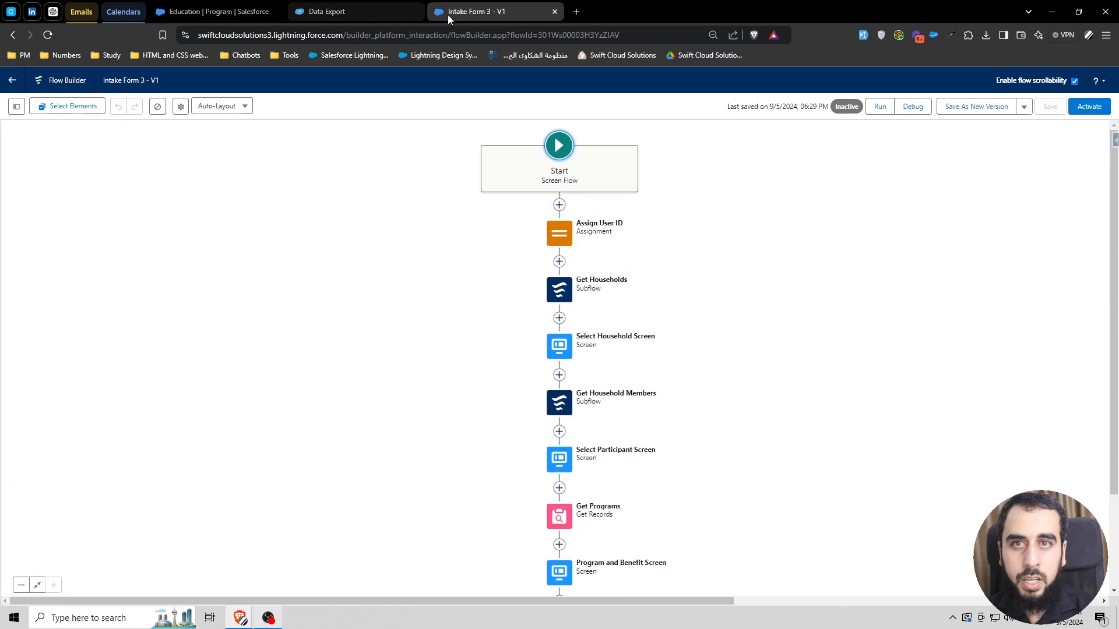
# - Add a Subflow element after Needs Screen that calls Subflow - Create Intake, labelled Create Intake
pyautogui.scroll(-2, 788, 404)
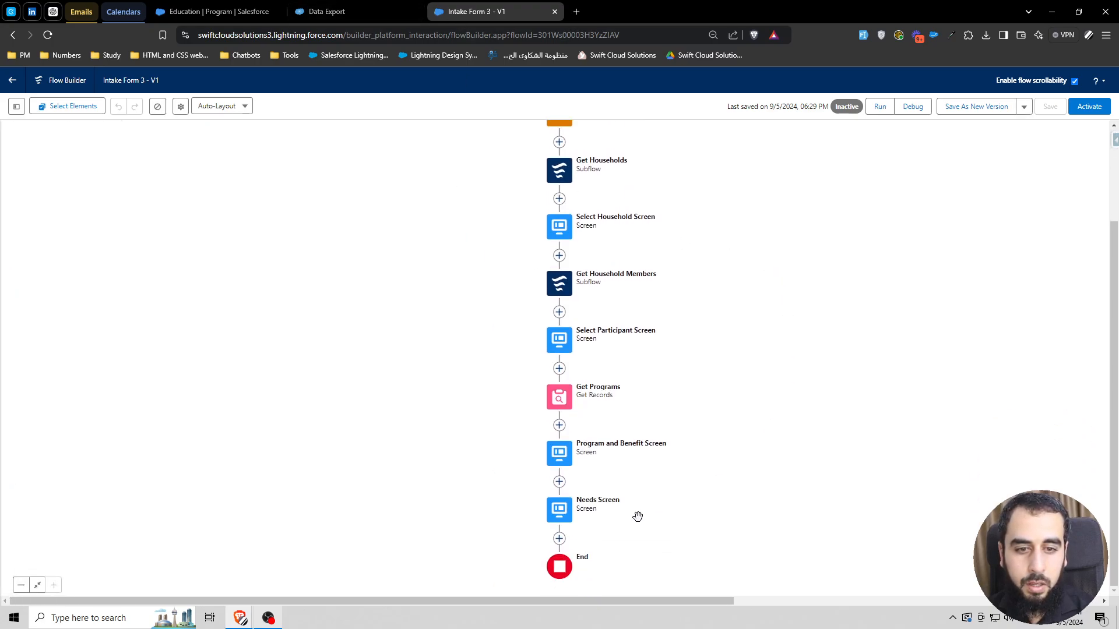
pyautogui.click(559, 540)
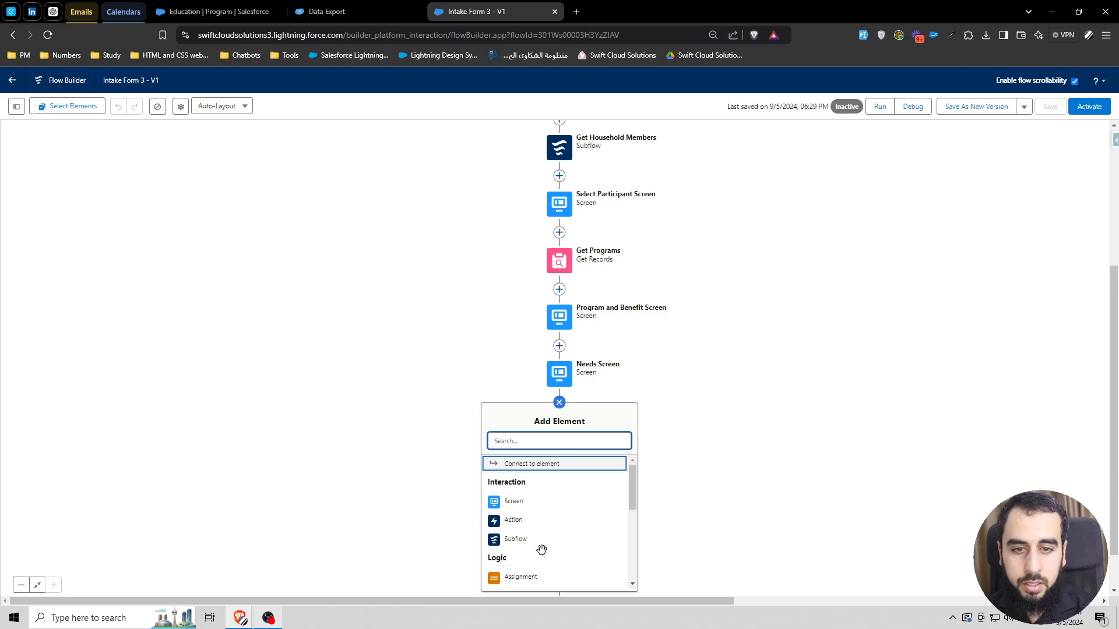
pyautogui.hotkey('ctrl', 'v')
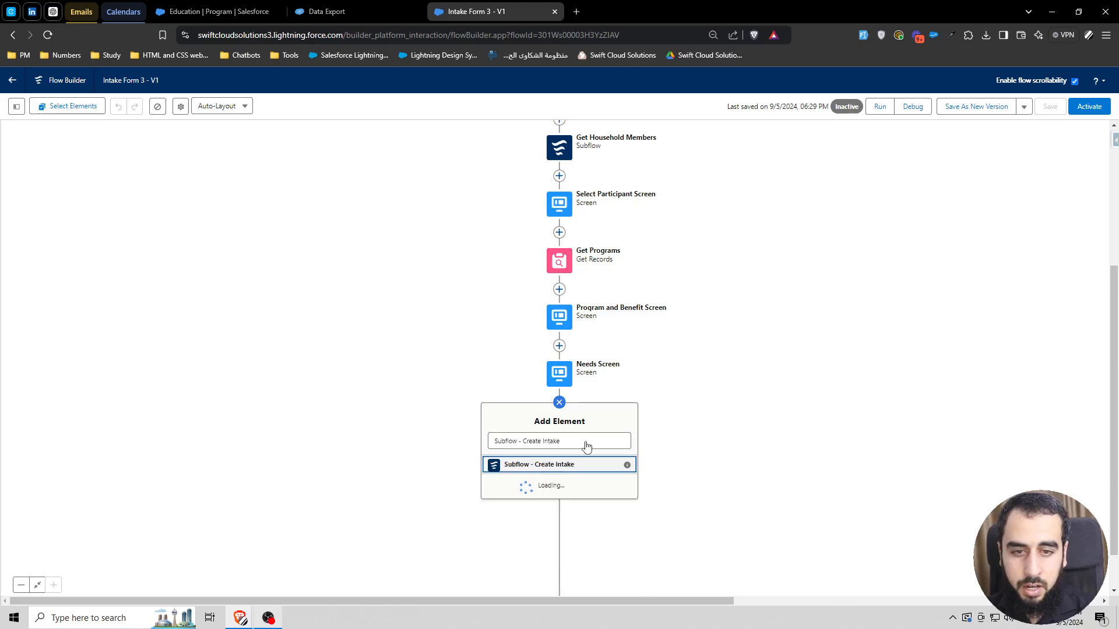
pyautogui.click(555, 465)
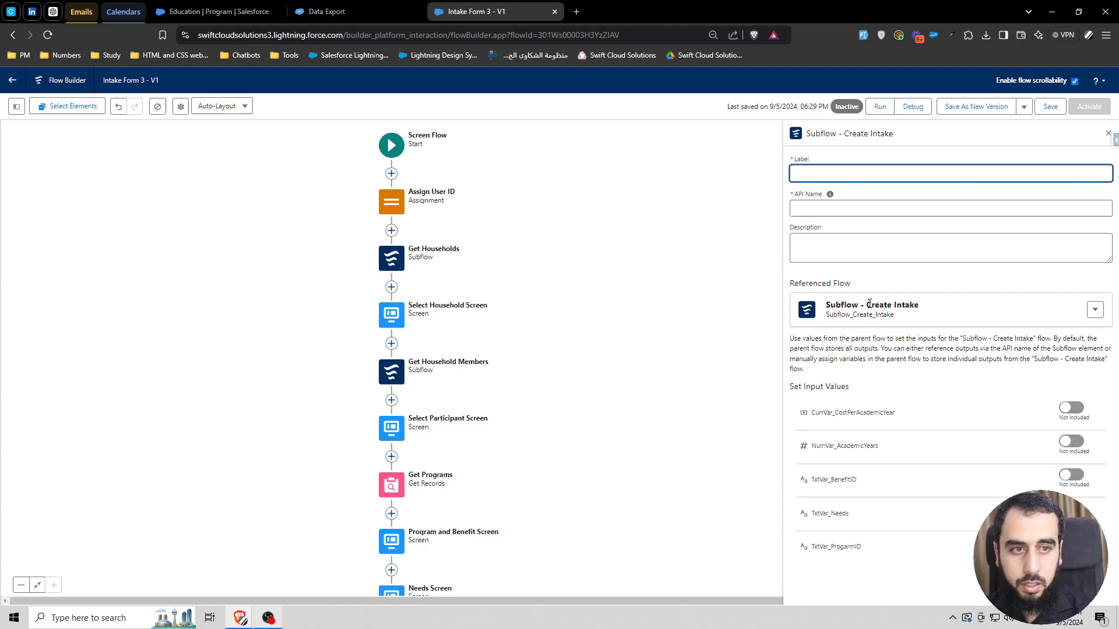
pyautogui.moveTo(866, 304); pyautogui.dragTo(943, 302)
pyautogui.hotkey('ctrl', 'c')
pyautogui.click(853, 176)
pyautogui.hotkey('ctrl', 'v')
pyautogui.click(931, 328)
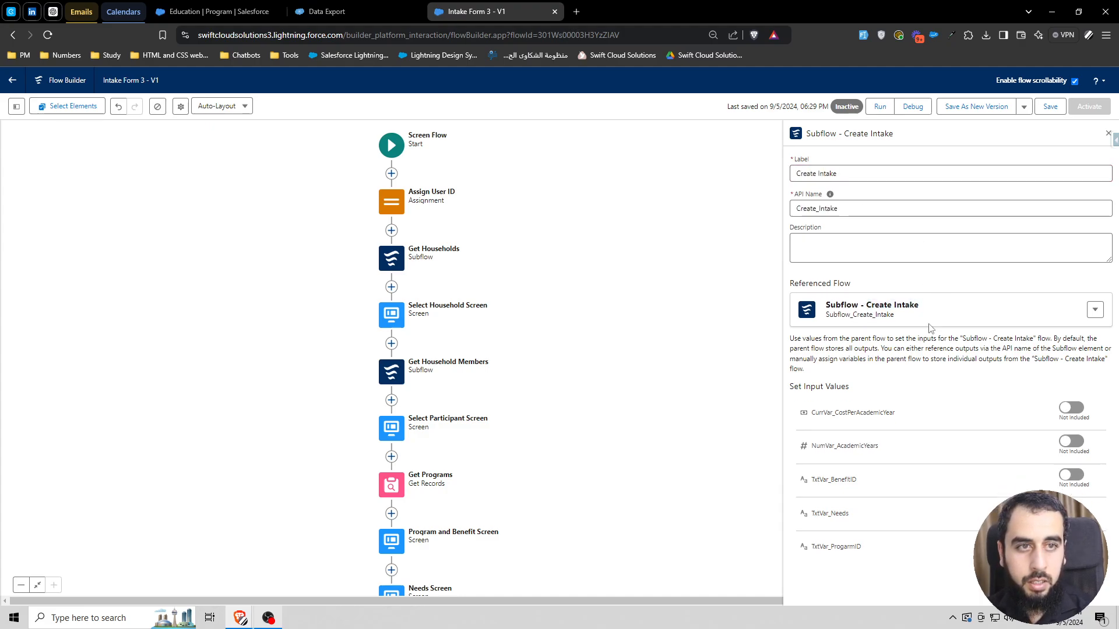
# - Include the CurrVar_CostPerAcademicYear input and set it to Needs Screen > Cost Per Academic Year
pyautogui.scroll(-2, 604, 432)
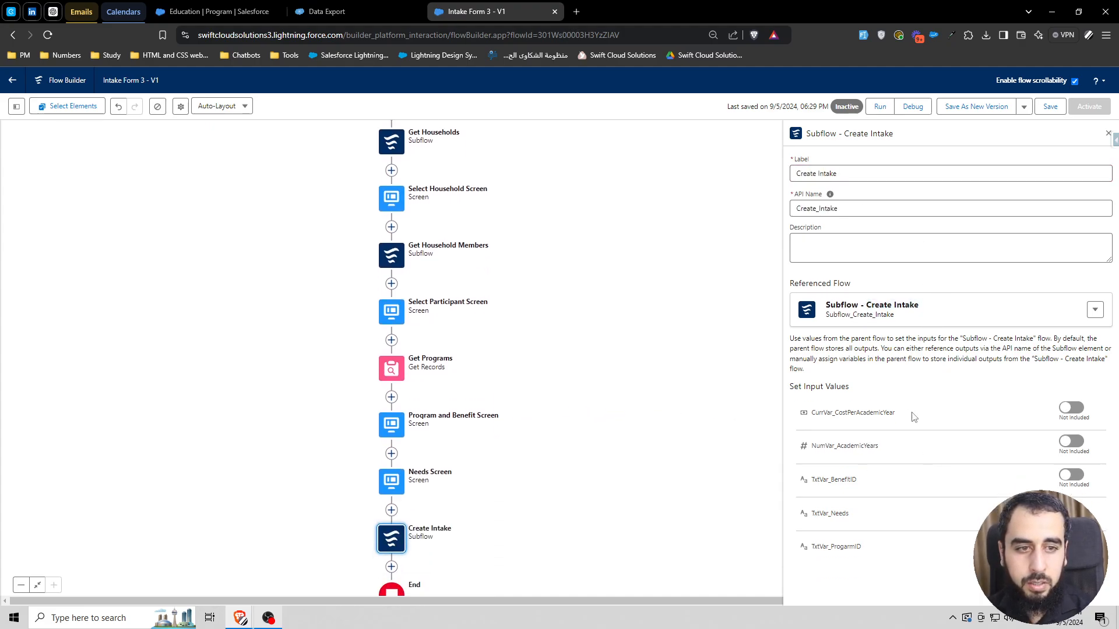
pyautogui.click(1071, 408)
pyautogui.click(876, 424)
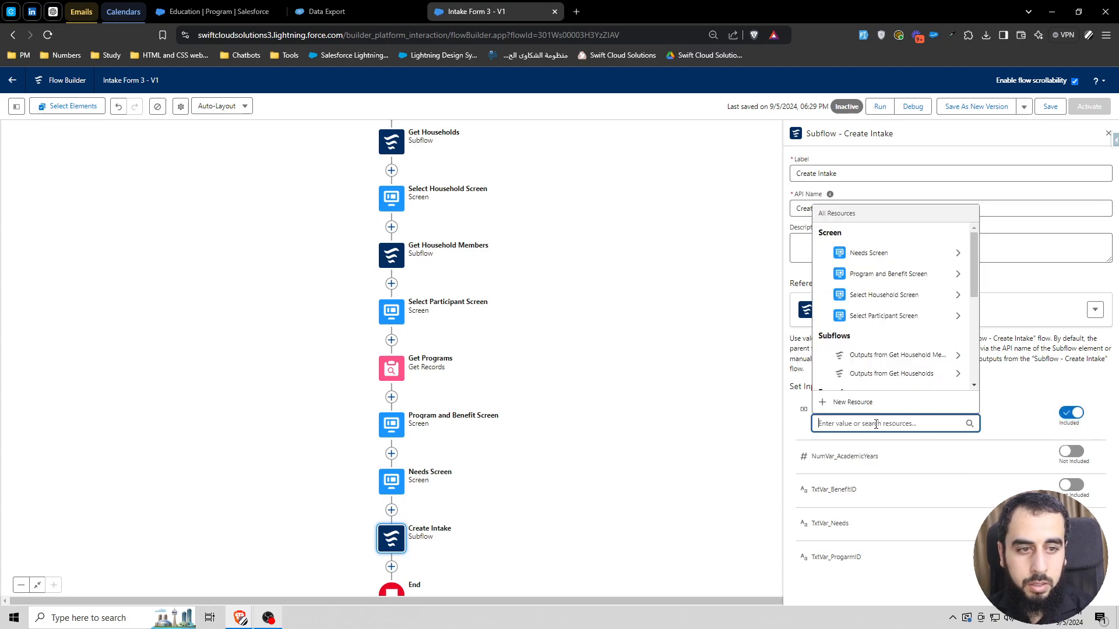
pyautogui.click(855, 315)
pyautogui.write('cost')
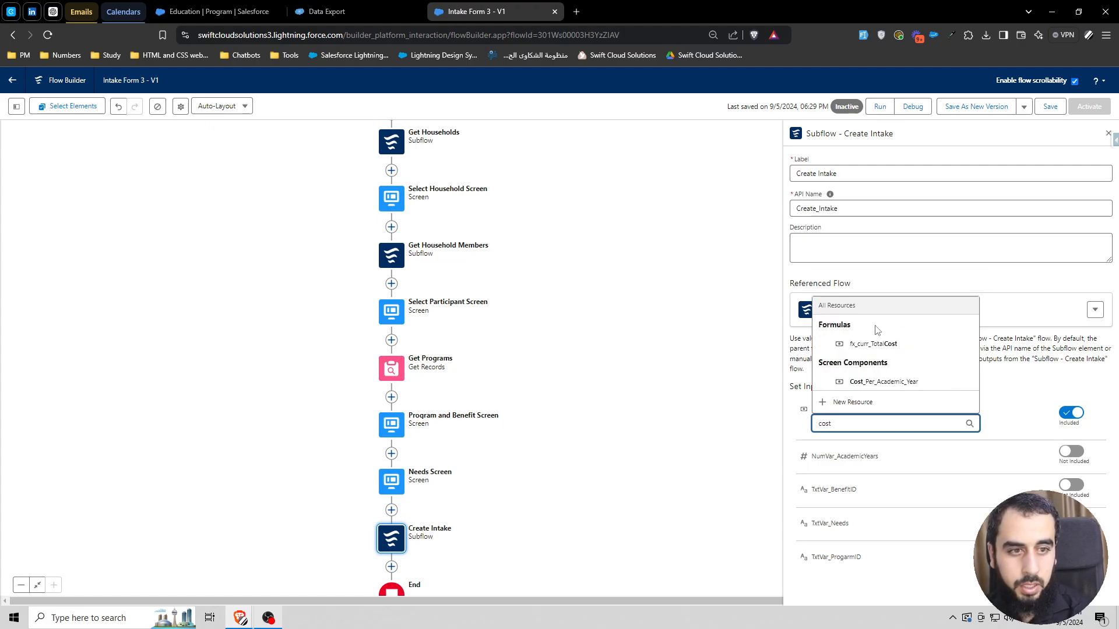
pyautogui.click(913, 382)
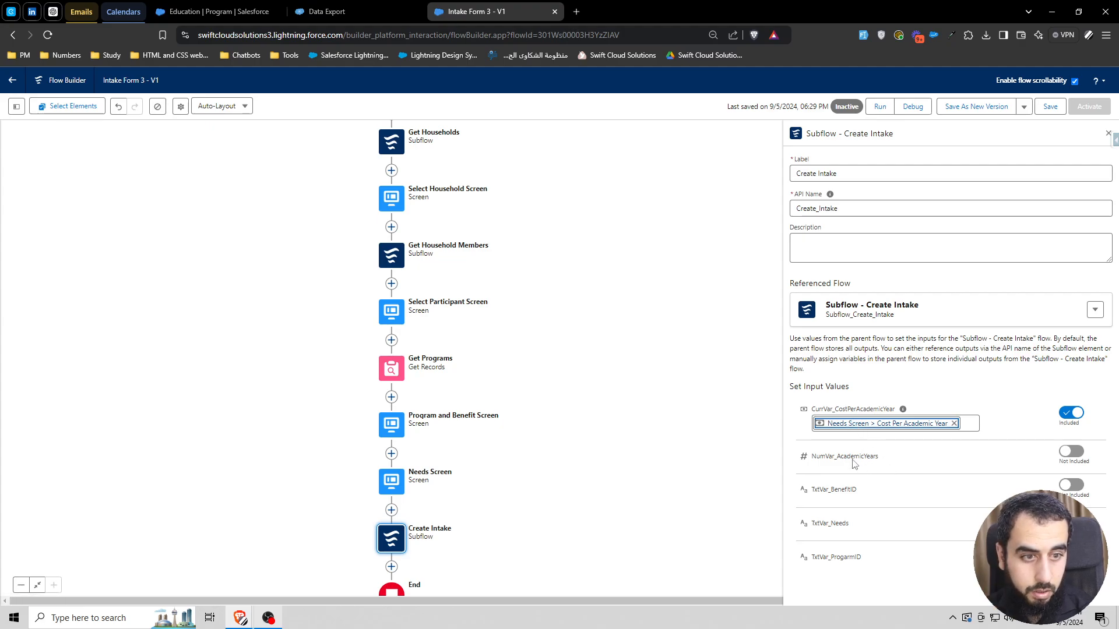
# - Include the NumVar_AcademicYears input and set it to Needs Screen > Number of Academic Years
pyautogui.click(1069, 454)
pyautogui.click(872, 467)
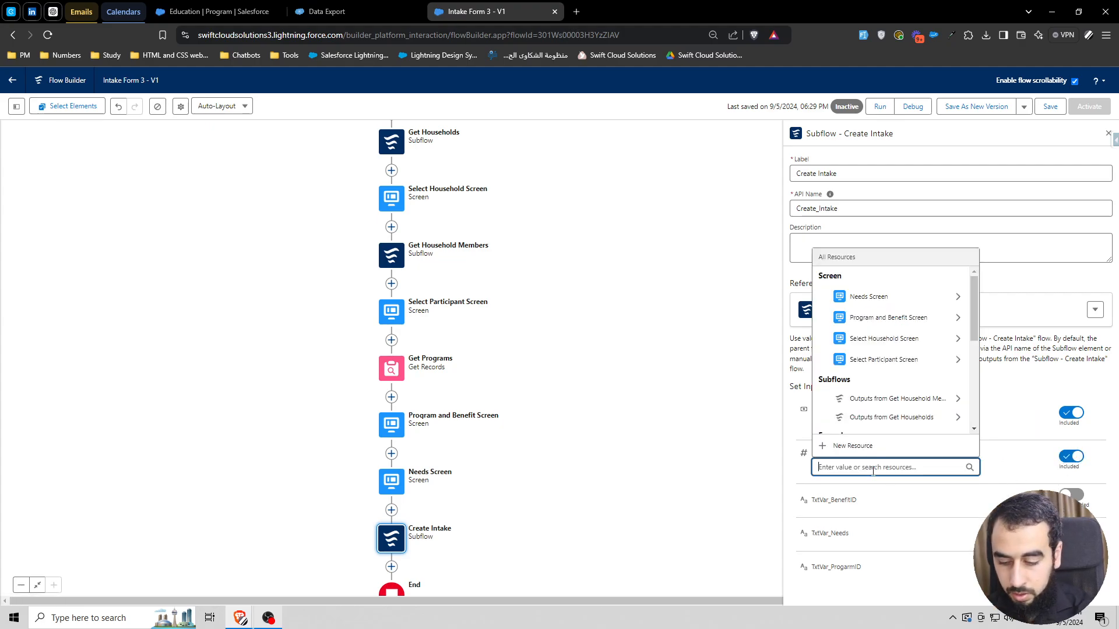
pyautogui.write('number')
pyautogui.click(892, 425)
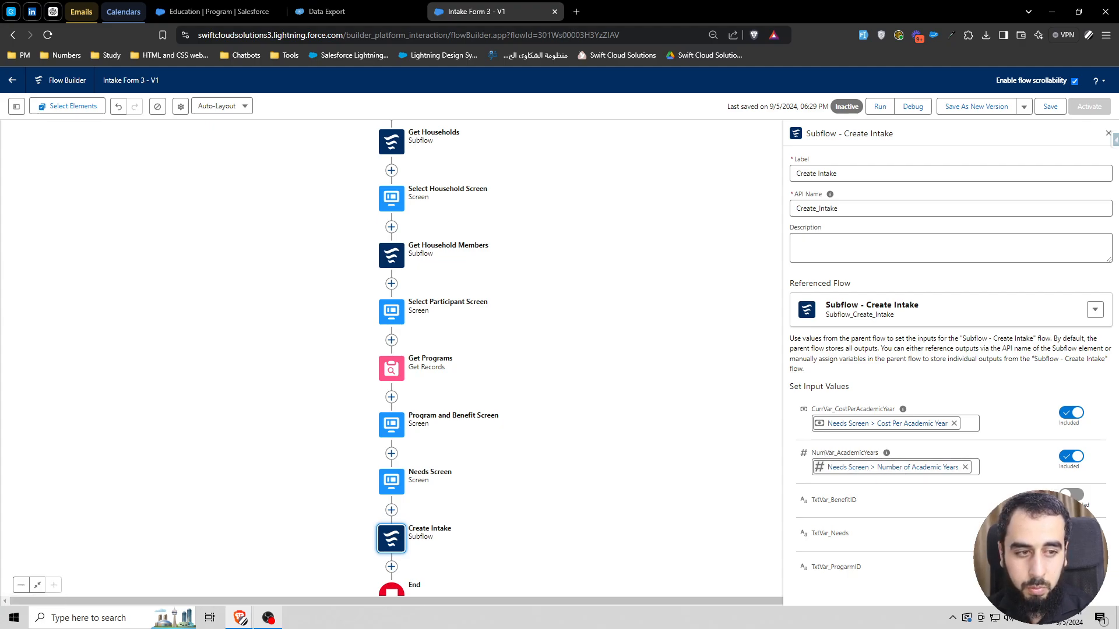
# - Include the TxtVar_BenefitID input and set it to DataTable_SelectBenefit > First Selected Row > Benefit ID
pyautogui.click(1071, 495)
pyautogui.click(892, 510)
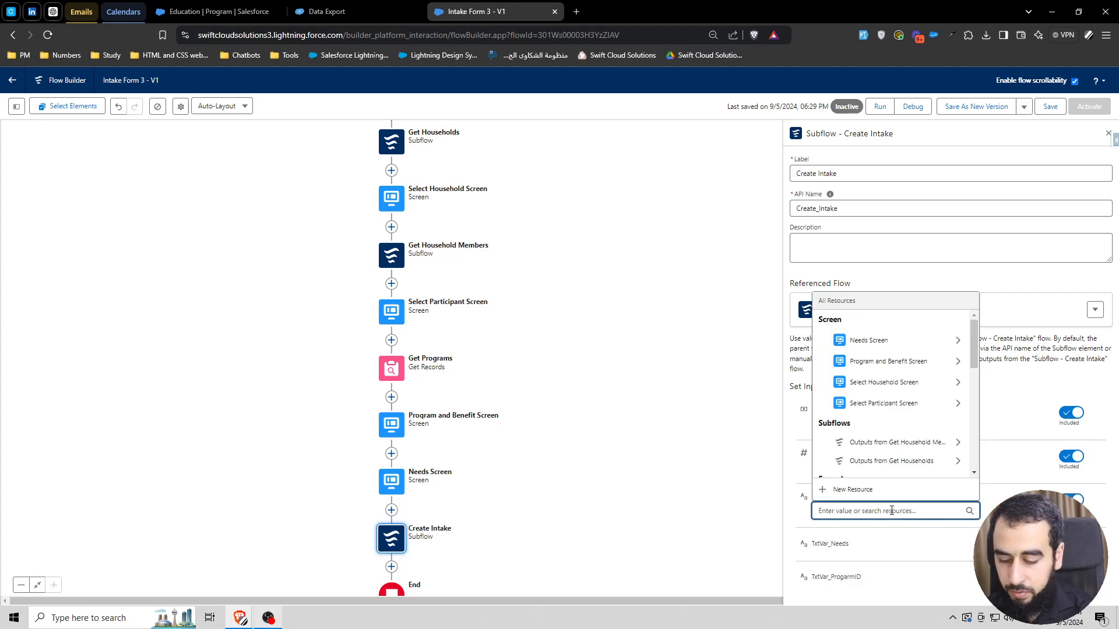
pyautogui.write('select')
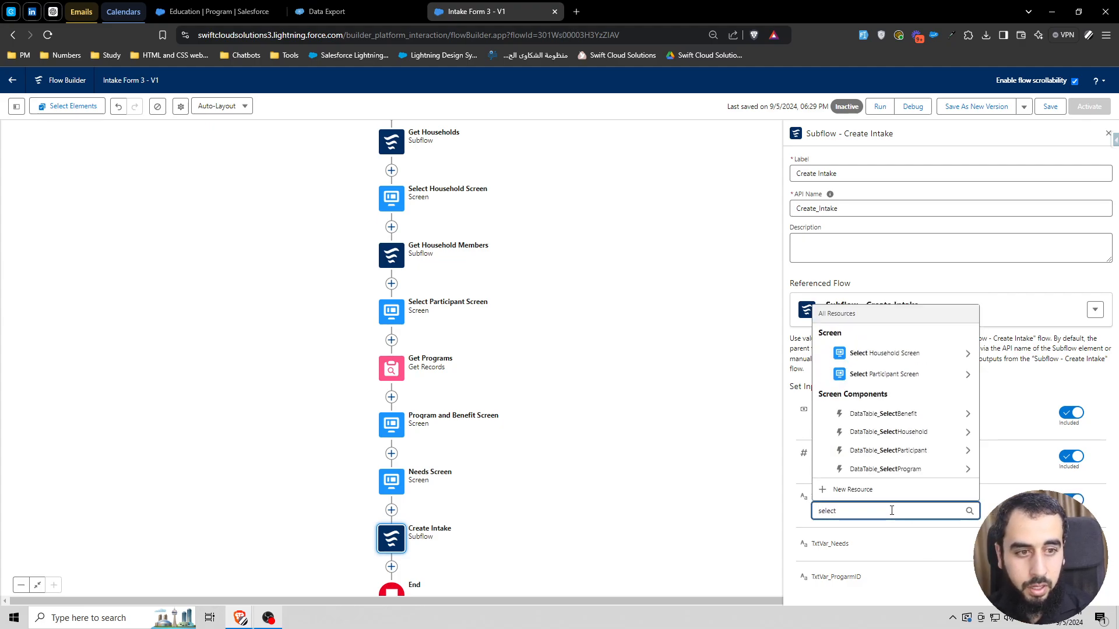
pyautogui.click(883, 414)
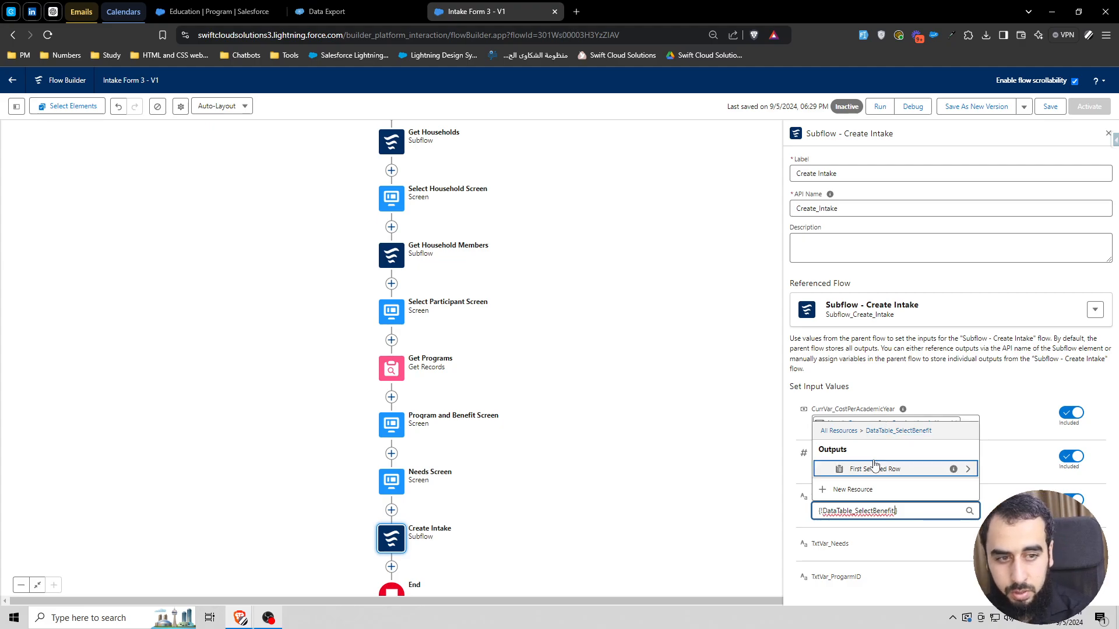
pyautogui.click(874, 469)
pyautogui.write('benefi')
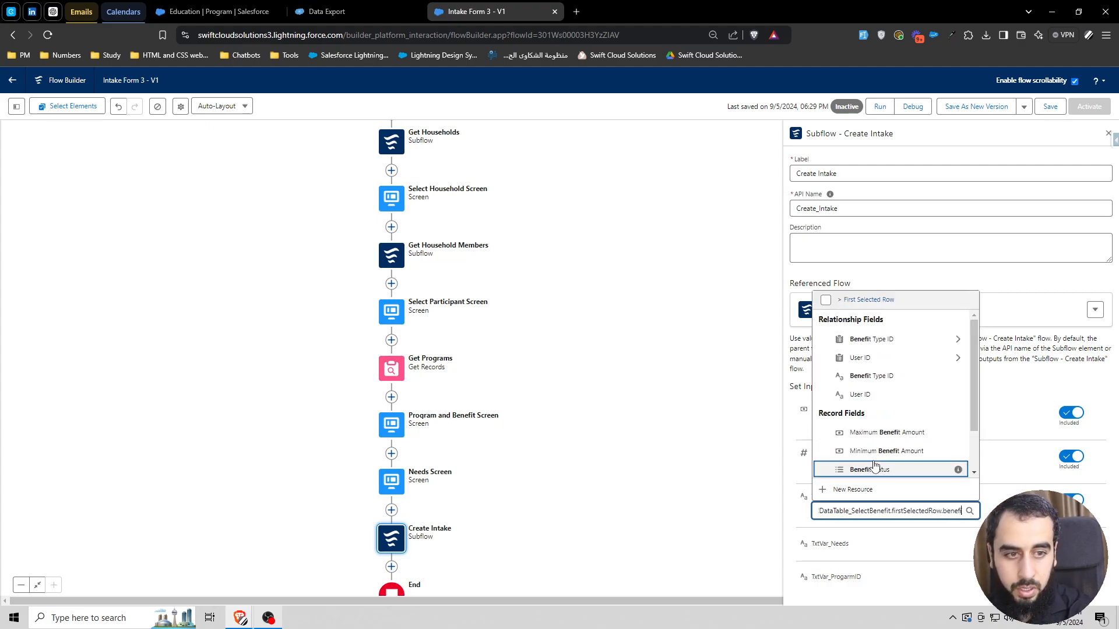
pyautogui.write('t id')
pyautogui.click(892, 470)
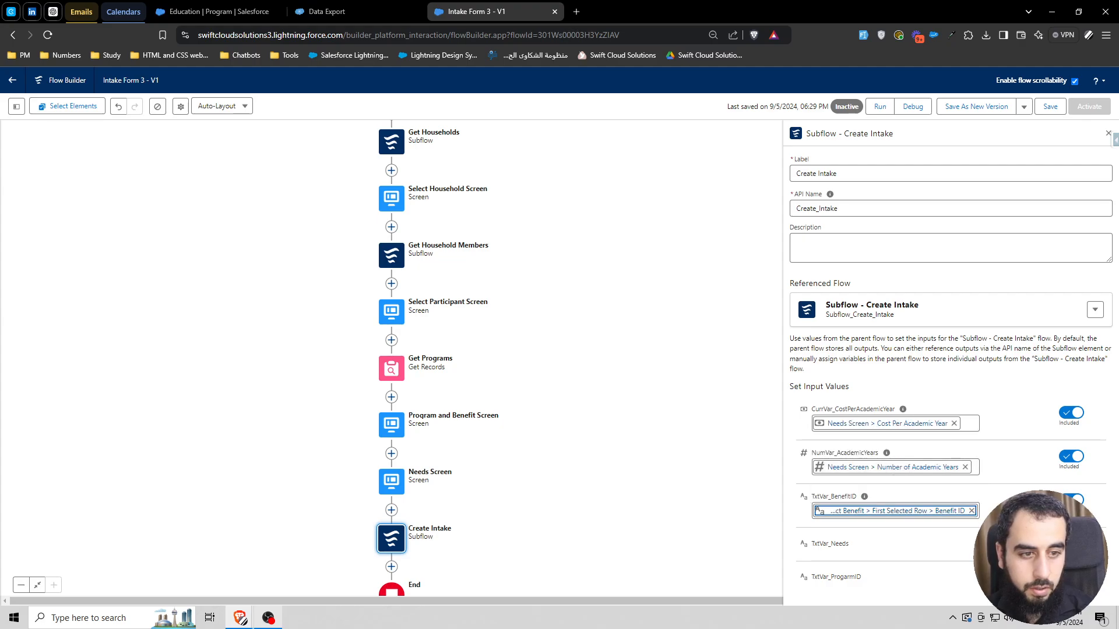
# - Set the TxtVar_Needs input to Needs Screen > Needs
pyautogui.click(842, 555)
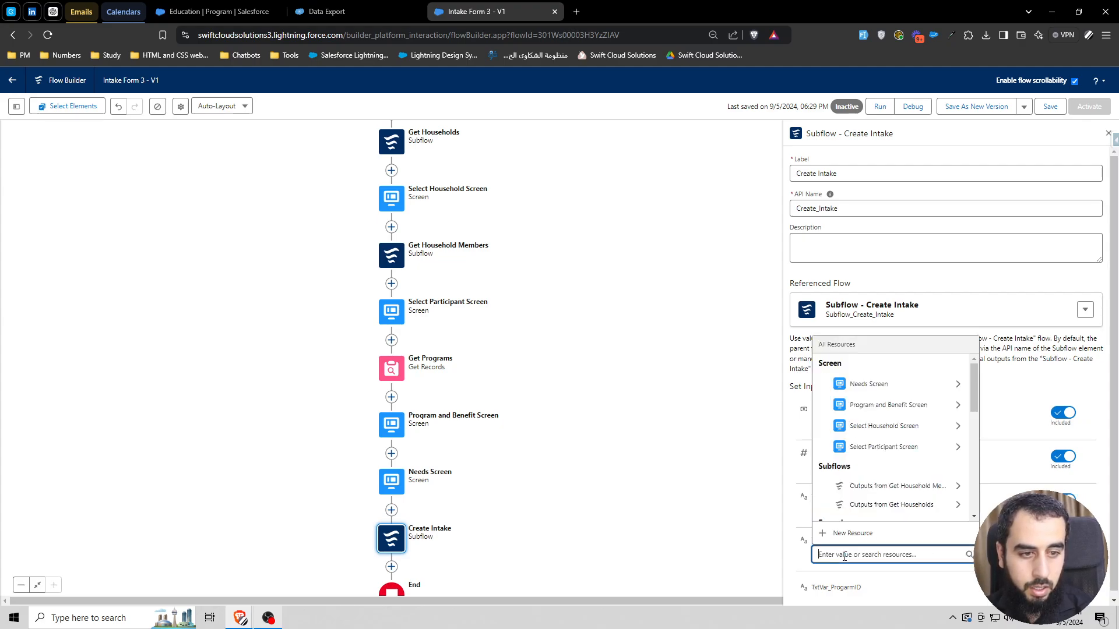
pyautogui.write('needs')
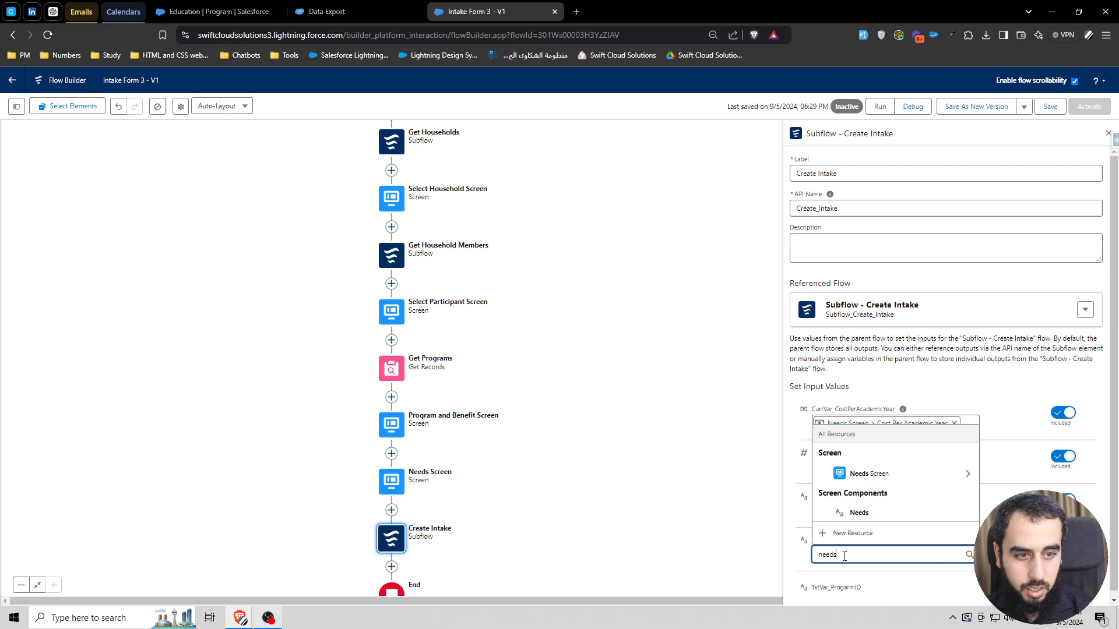
pyautogui.click(857, 513)
# - Set the TxtVar_ProgramID input to DataTable_SelectProgram > First Selected Row > Program ID
pyautogui.click(886, 591)
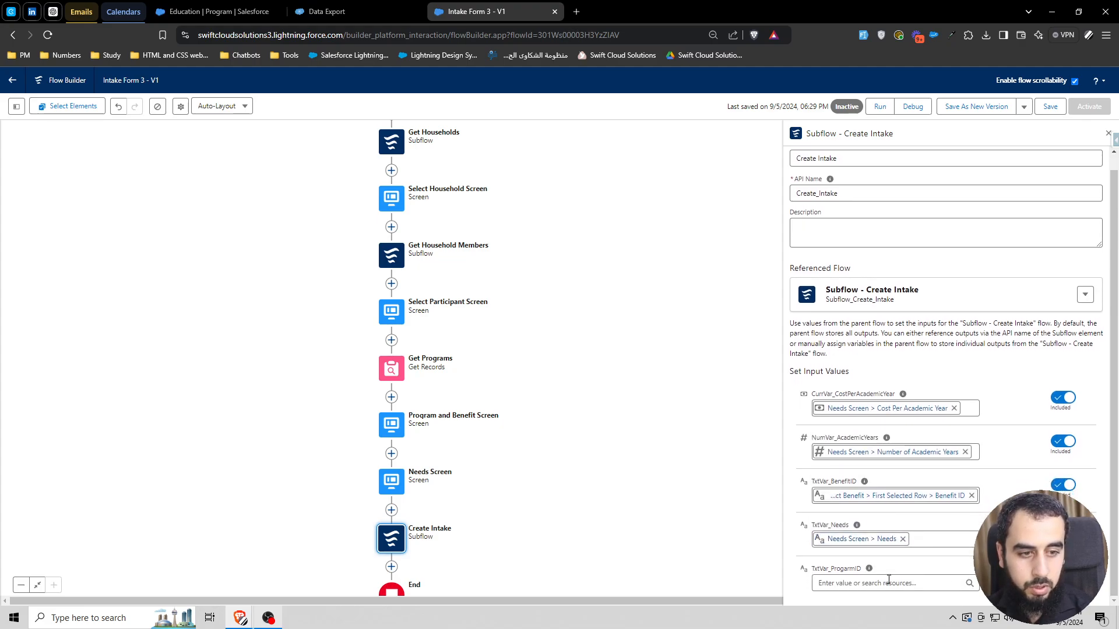
pyautogui.write('sele')
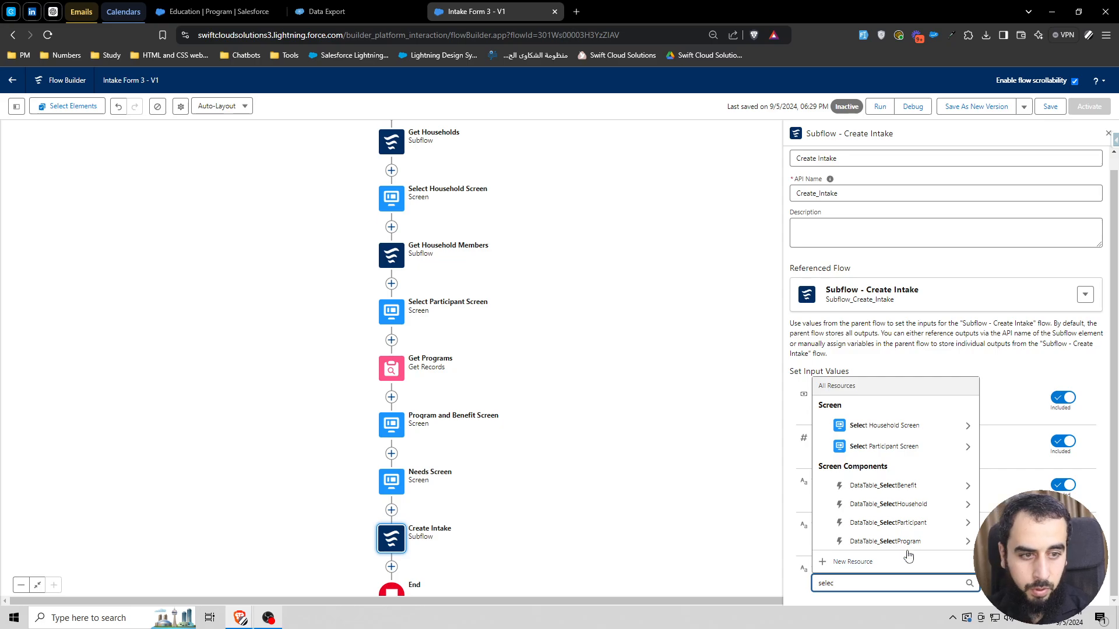
pyautogui.write('c')
pyautogui.click(906, 541)
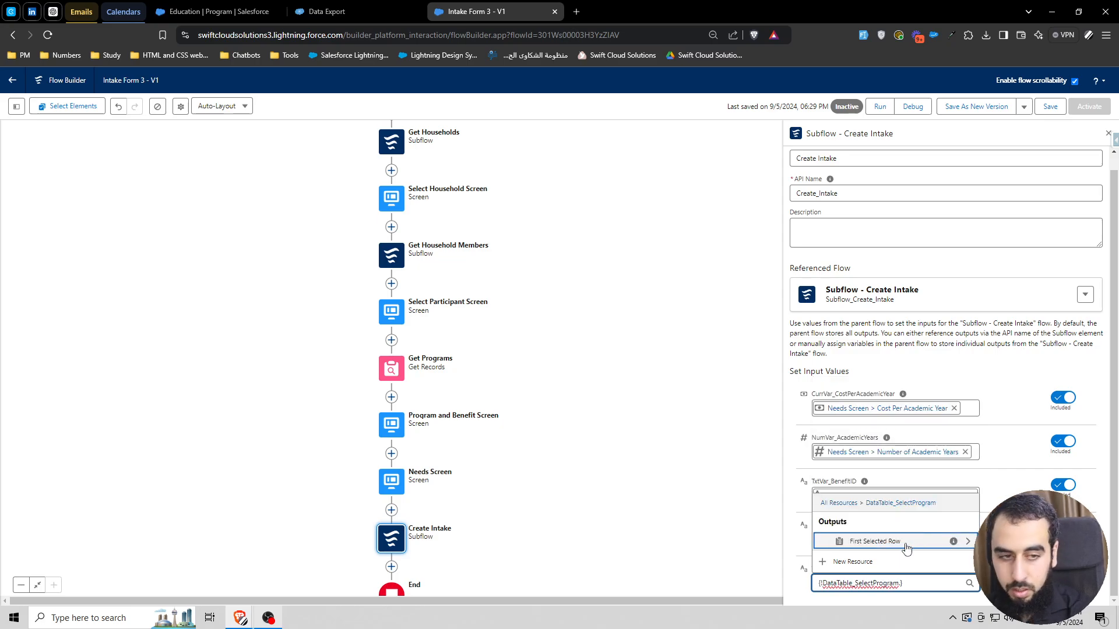
pyautogui.click(905, 544)
pyautogui.write('program id')
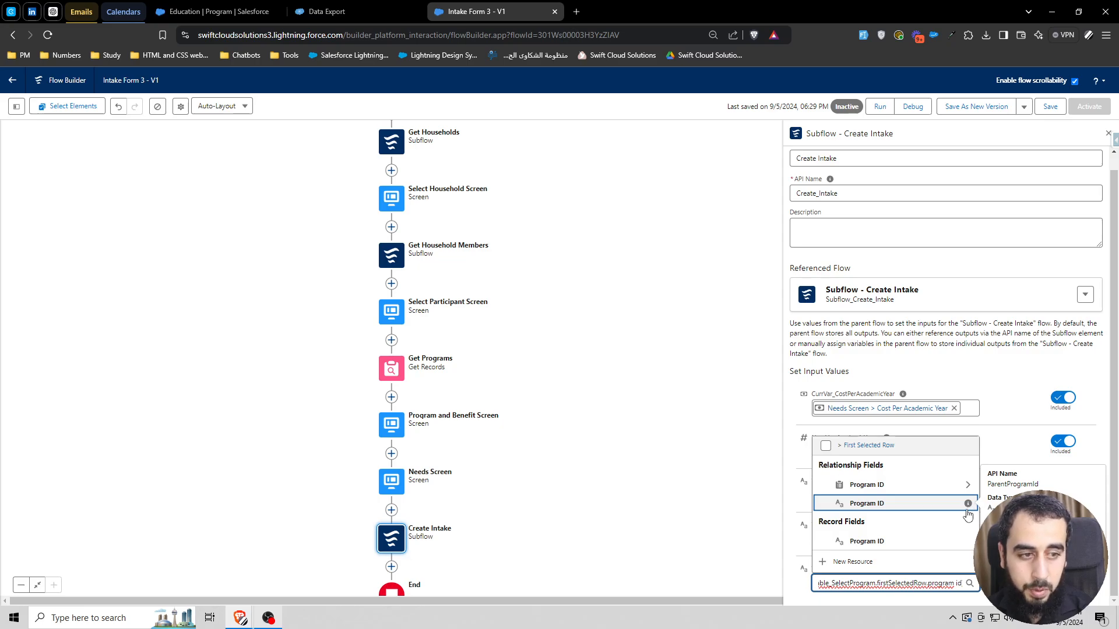
pyautogui.click(931, 542)
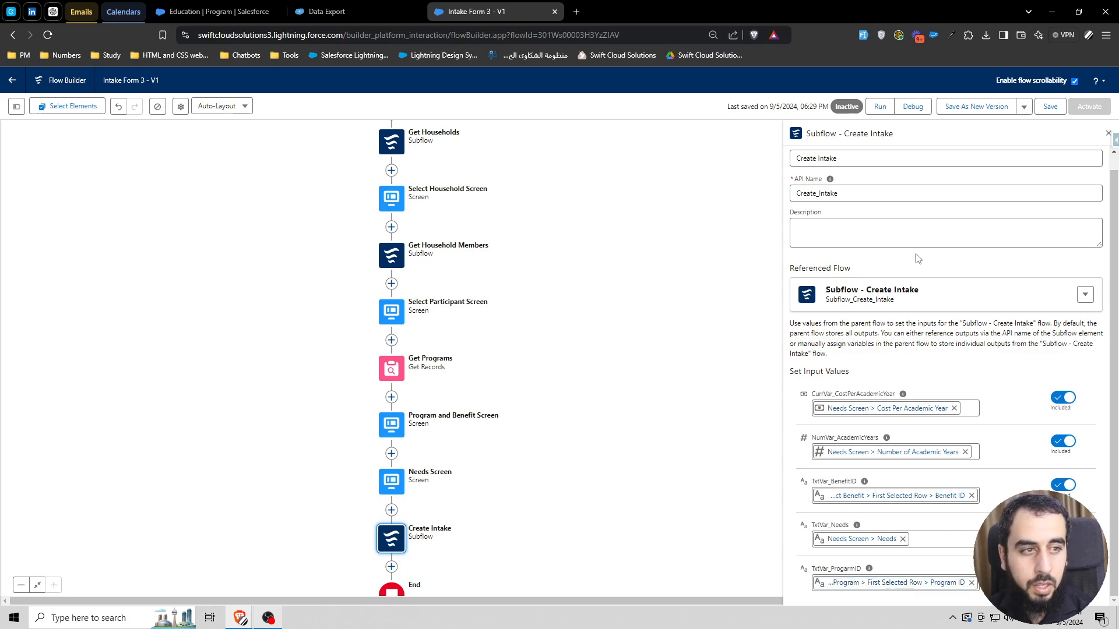
# - Save the Intake Form 3 flow and start a debug run in a new tab
pyautogui.click(1051, 107)
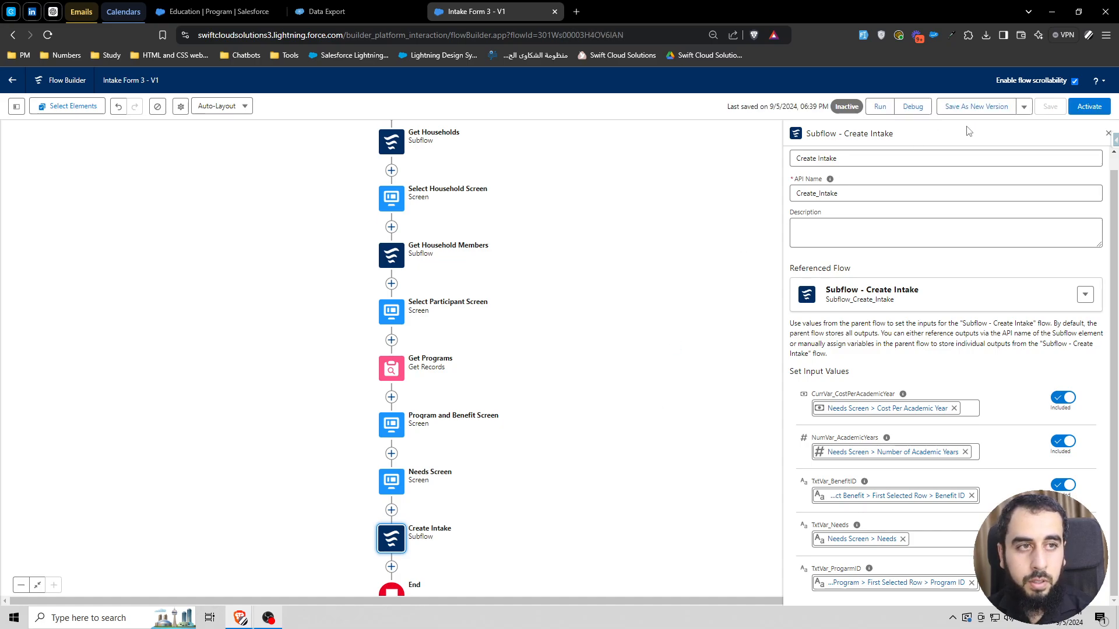
pyautogui.click(916, 108)
pyautogui.click(497, 12)
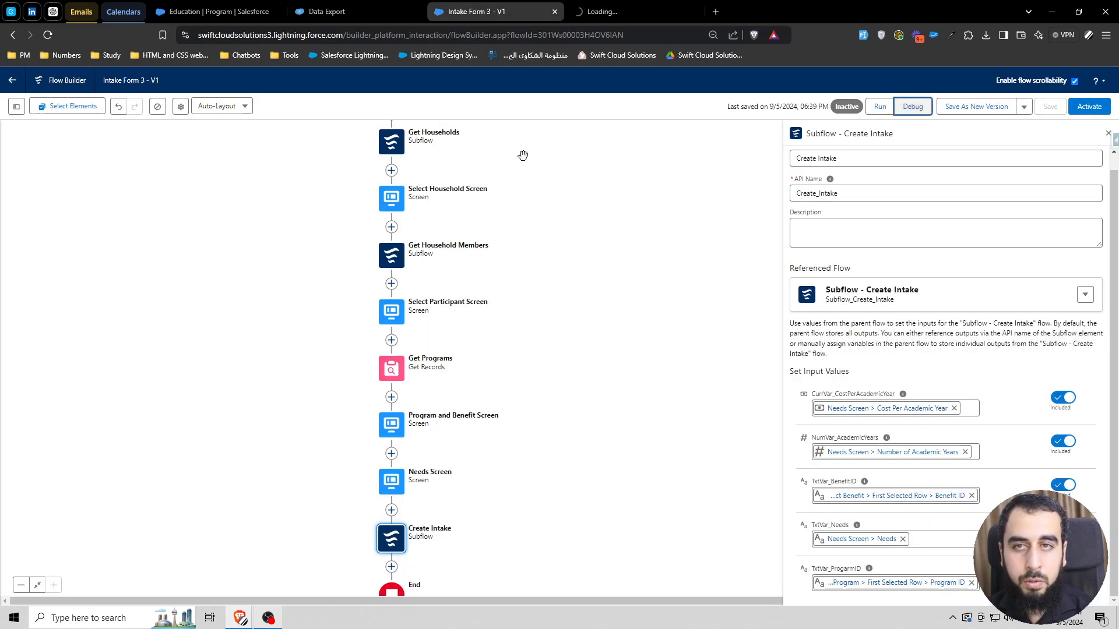
# - Open the Intakes list through the App Launcher in the Salesforce app tab
pyautogui.click(236, 11)
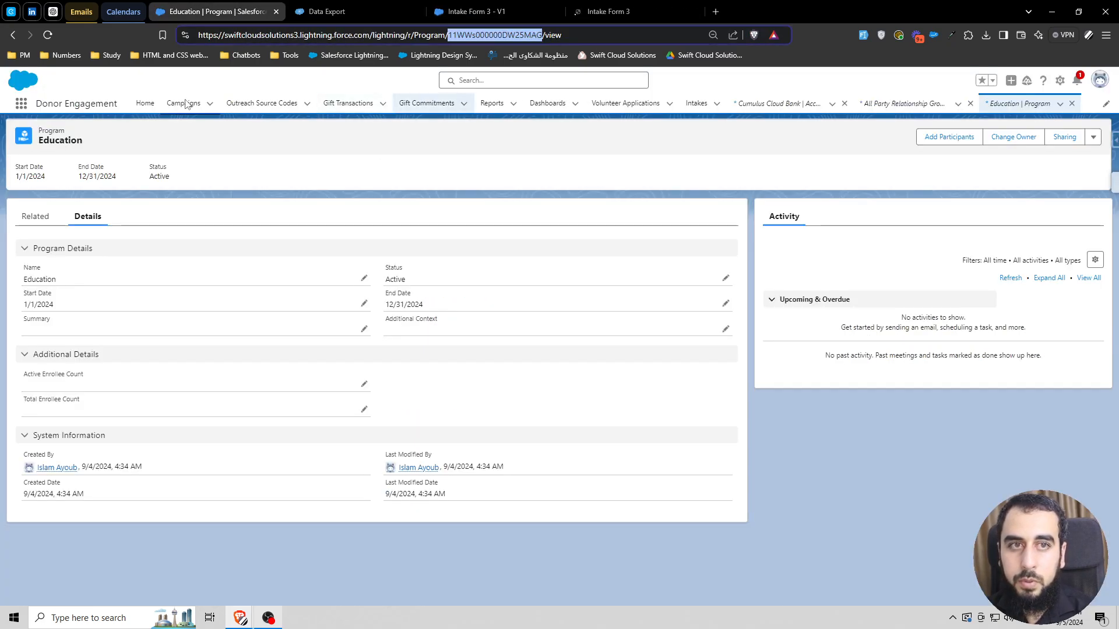
pyautogui.click(21, 104)
pyautogui.write('pr')
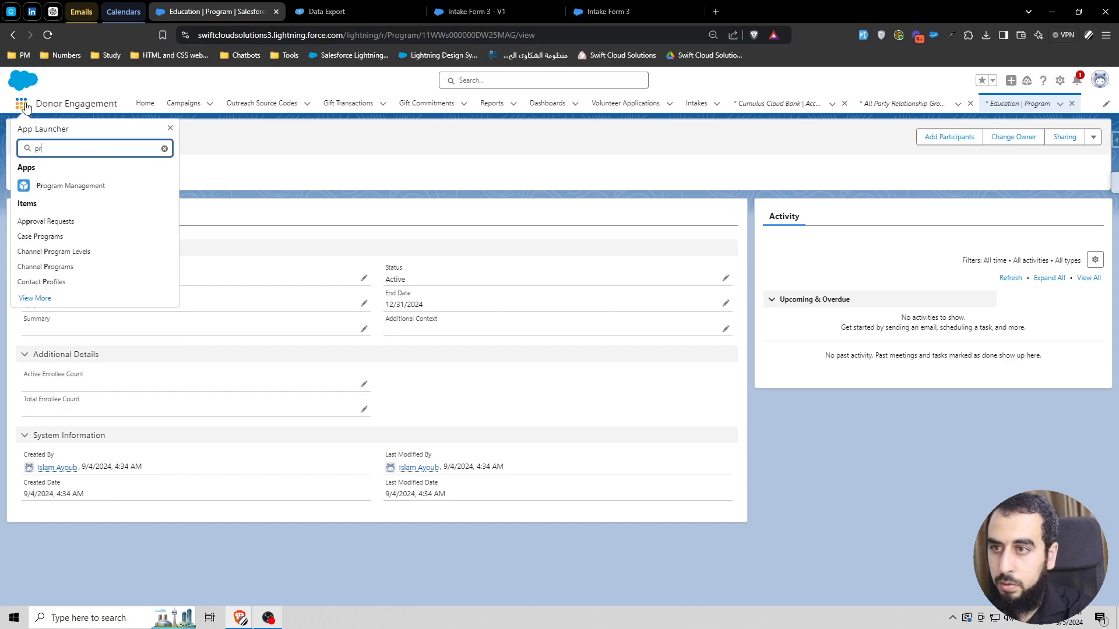
pyautogui.press('BackSpace')
pyautogui.press('BackSpace')
pyautogui.write('intake')
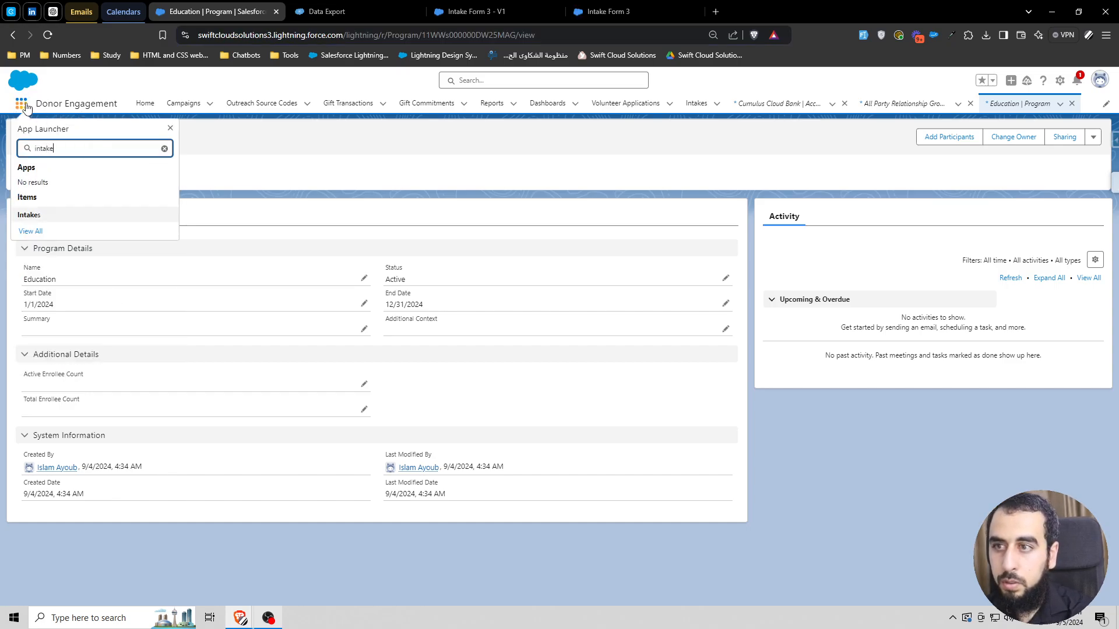
pyautogui.click(33, 213)
# - Run the flow in debug mode using the latest versions of called subflows
pyautogui.click(631, 13)
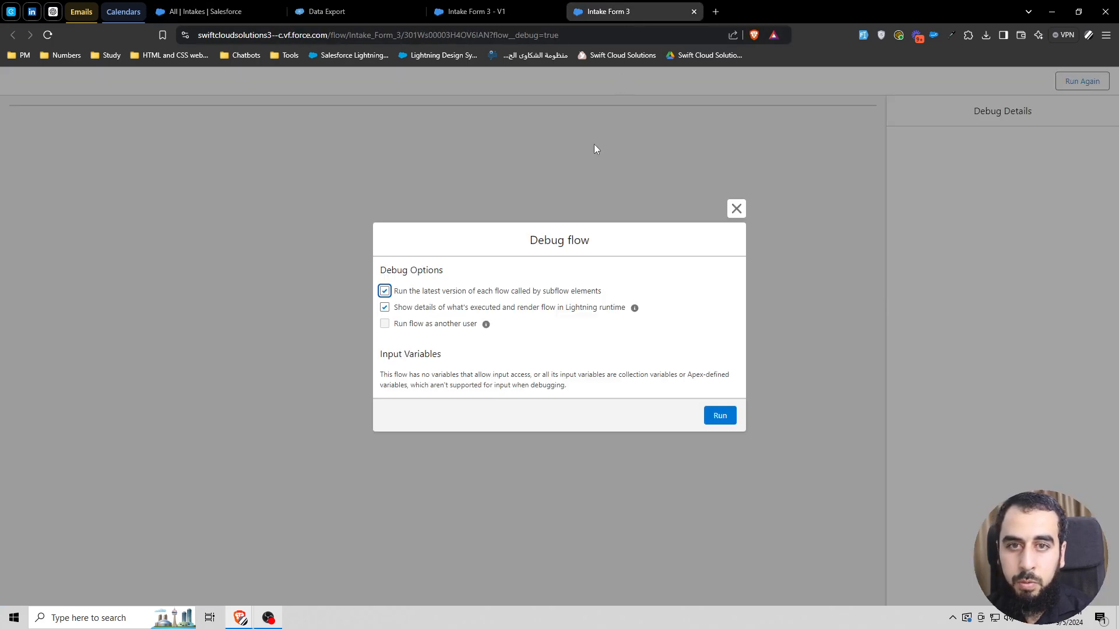
pyautogui.click(714, 409)
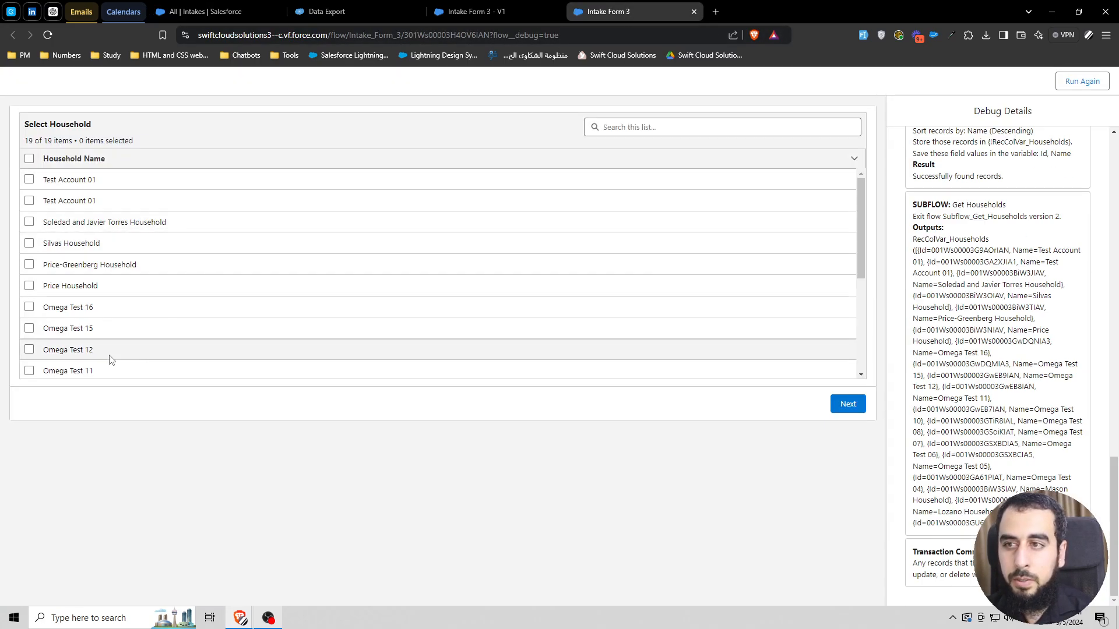
# - Select the Alpha 01 household, then the Potato participant, continuing through both debug screens
pyautogui.scroll(-3, 87, 357)
pyautogui.click(29, 368)
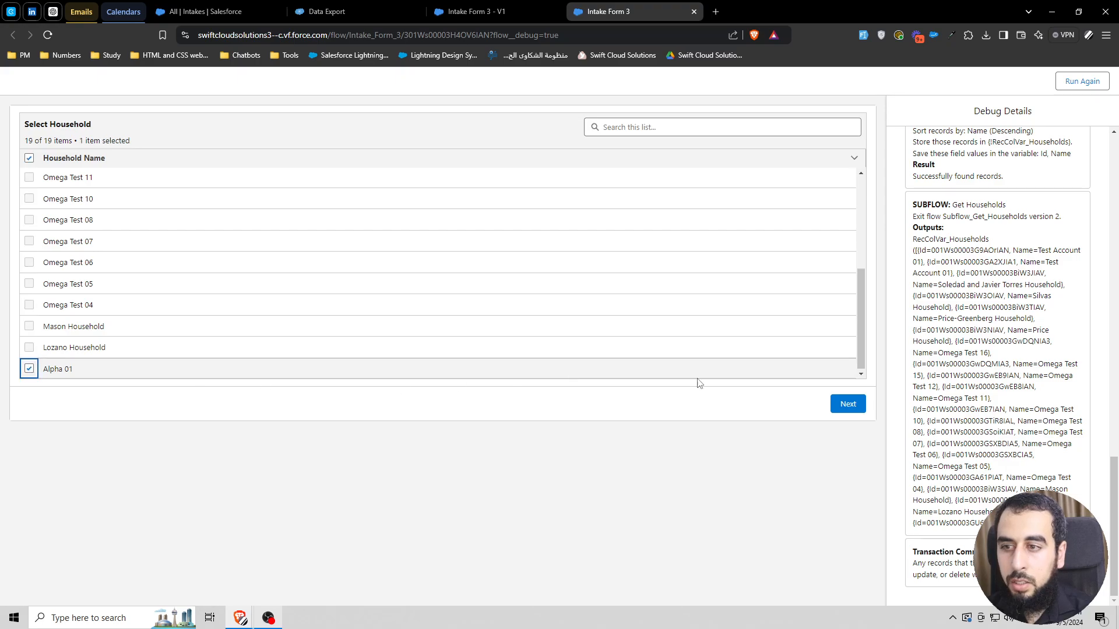
pyautogui.click(848, 404)
pyautogui.click(29, 243)
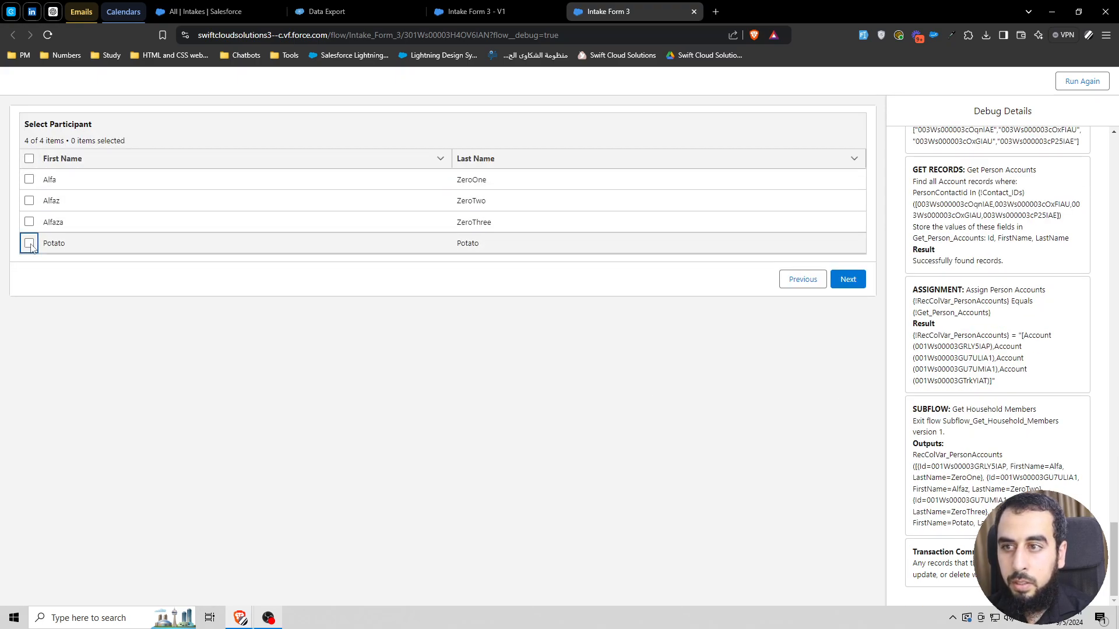
pyautogui.click(849, 281)
# - Select the Education program and the Tuition Fee benefit, then continue
pyautogui.click(29, 264)
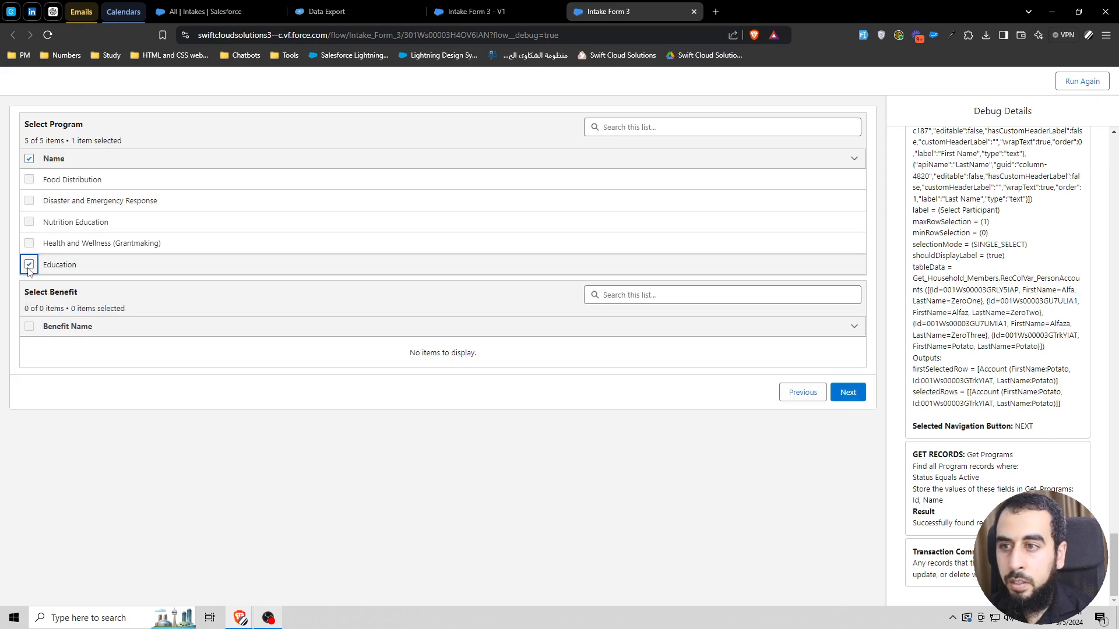
pyautogui.click(32, 347)
pyautogui.click(848, 405)
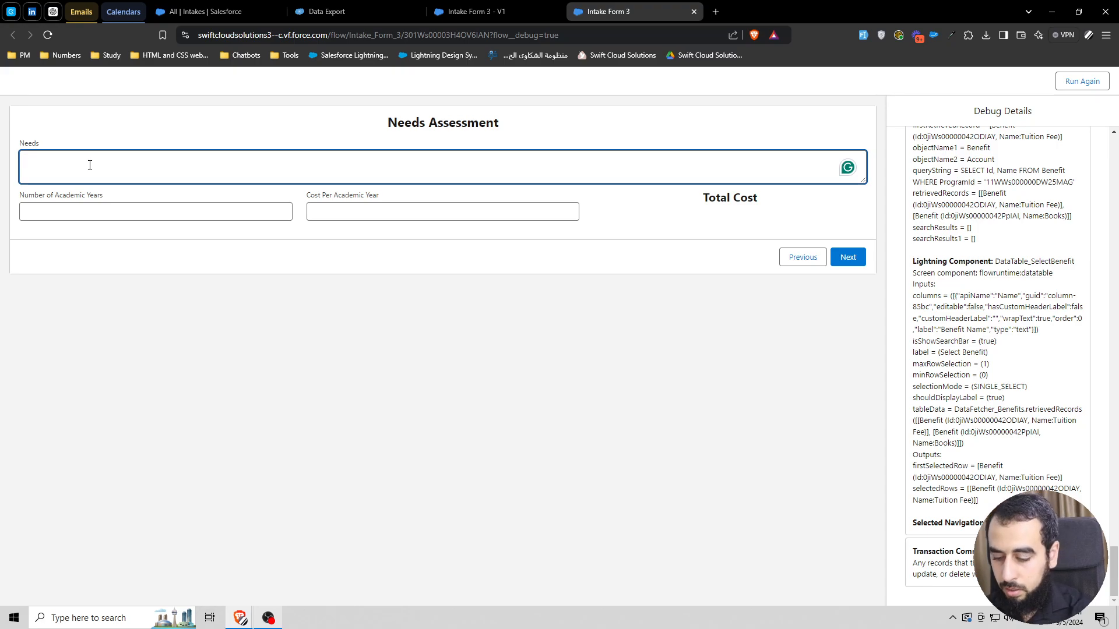
# - Enter Needs as the needs, 2 academic years and 654 cost per academic year, then finish the run
pyautogui.write('Needs')
pyautogui.click(103, 217)
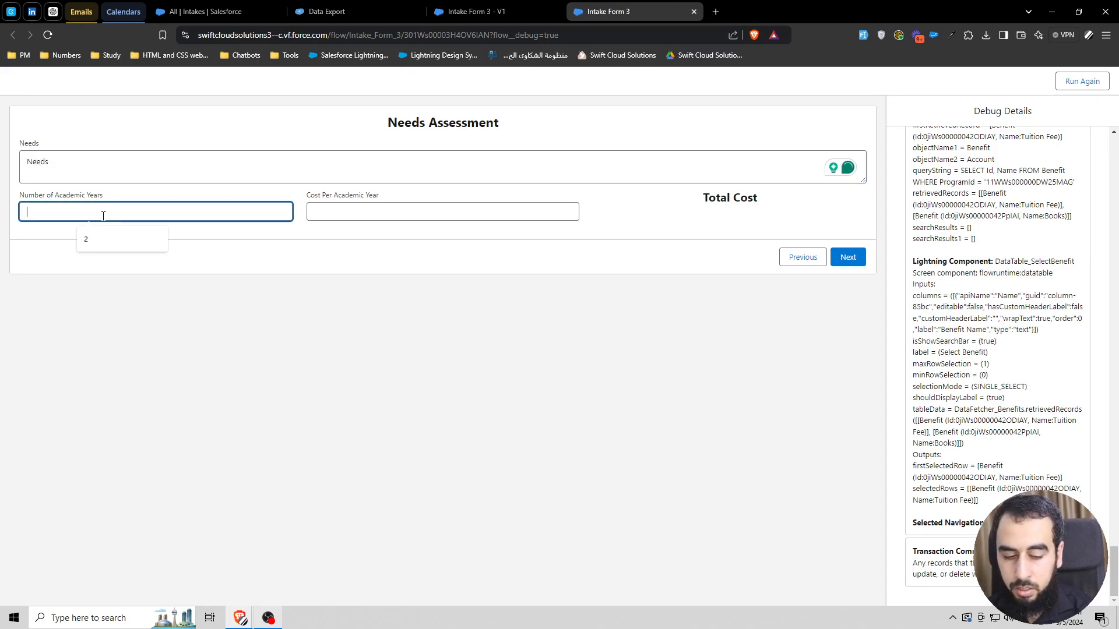
pyautogui.write('2')
pyautogui.click(345, 211)
pyautogui.write('654')
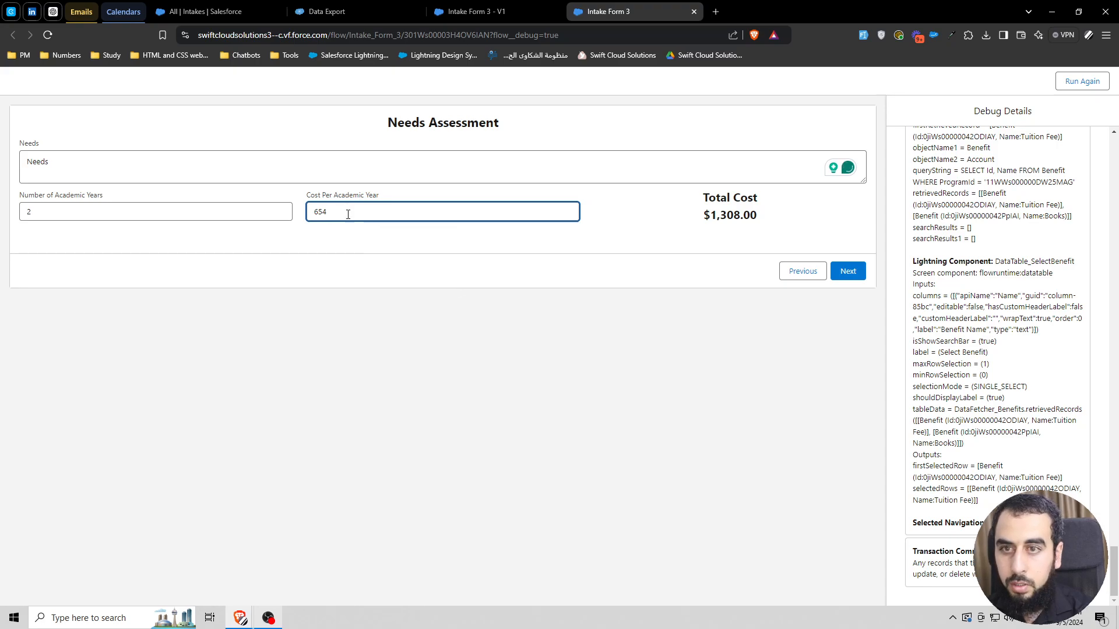
pyautogui.click(859, 271)
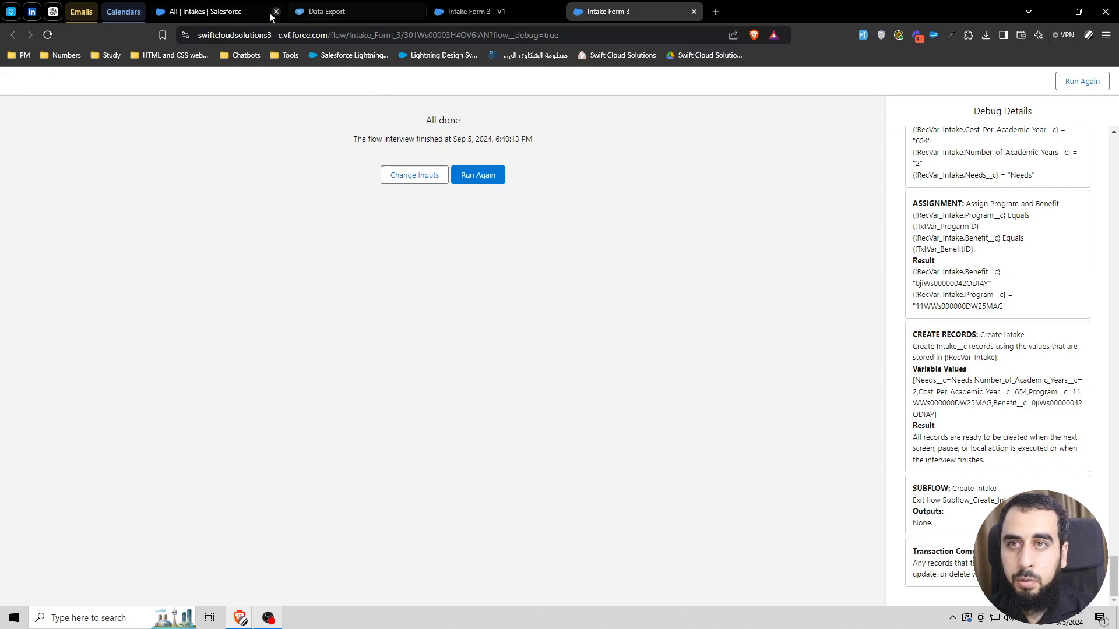
# - Refresh the Intakes list and open the newly created intake record to check its fields
pyautogui.click(206, 13)
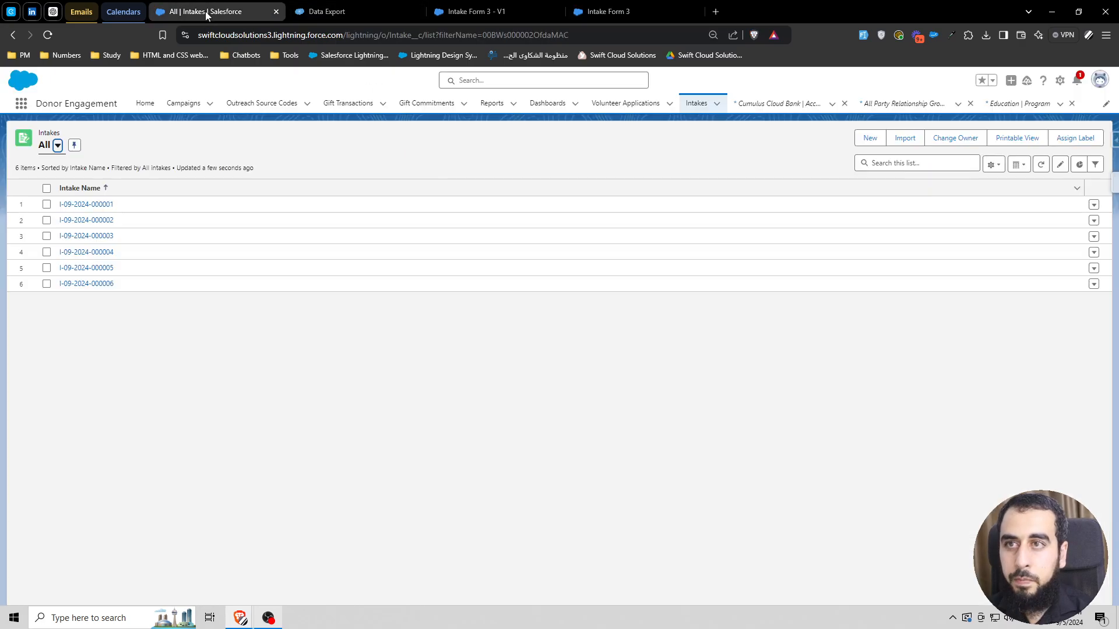
pyautogui.click(1040, 164)
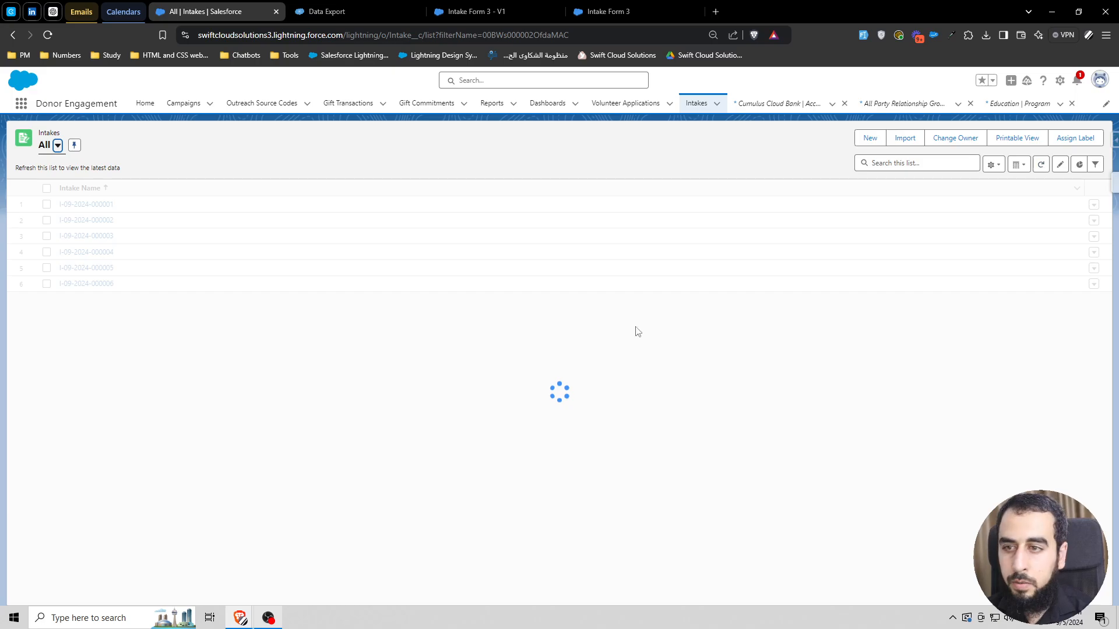
pyautogui.click(87, 300)
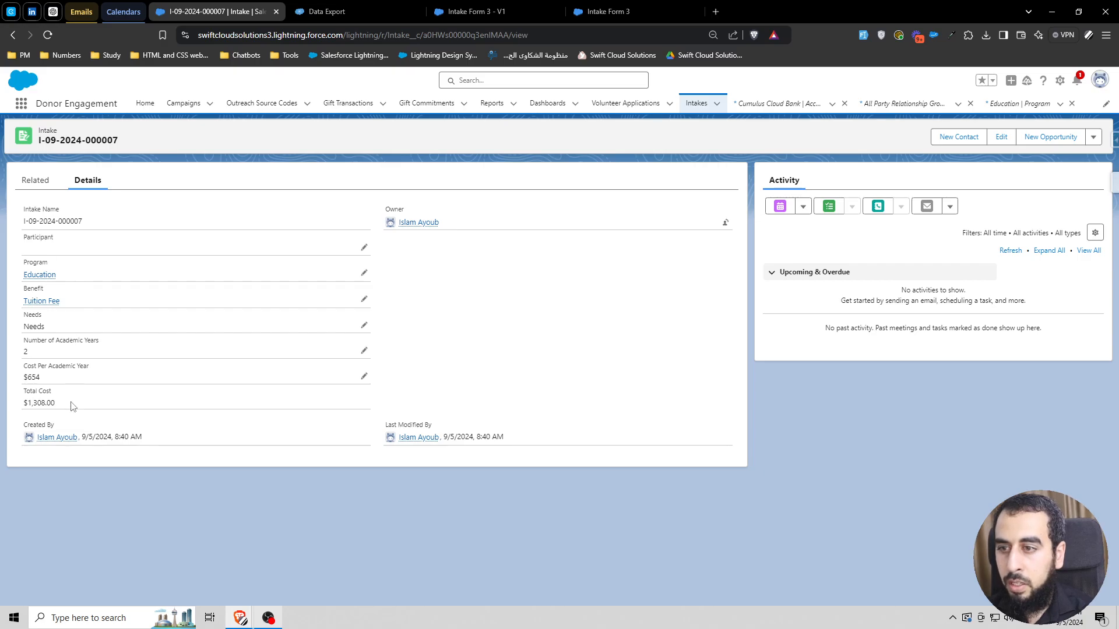
# - Return to the Intake Form 3 builder and close the debug tab
pyautogui.click(503, 12)
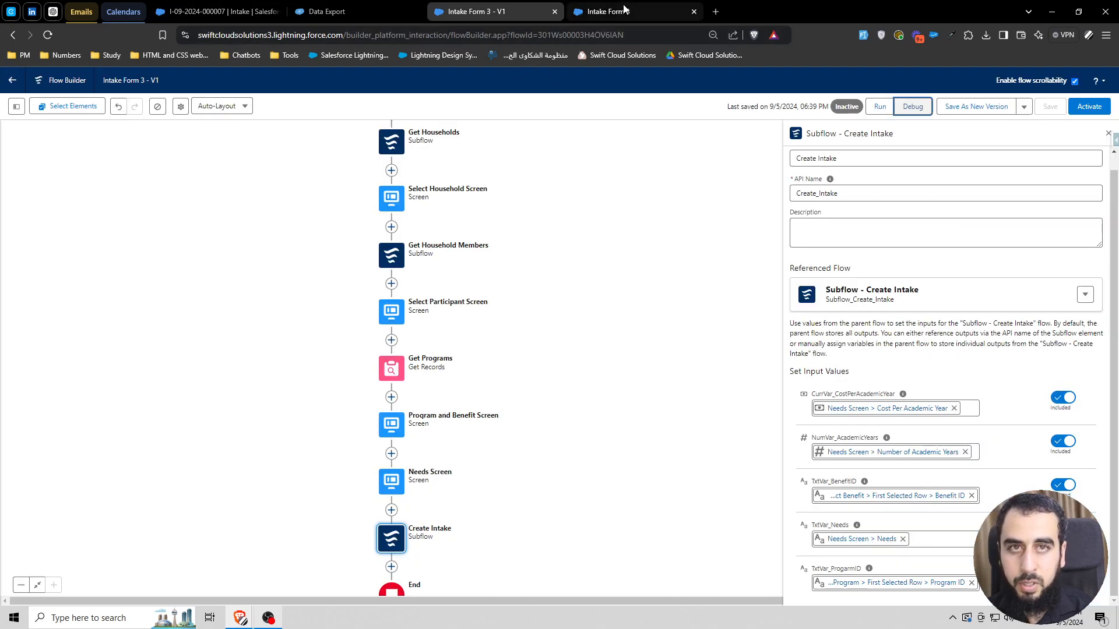
pyautogui.click(617, 13)
pyautogui.click(501, 13)
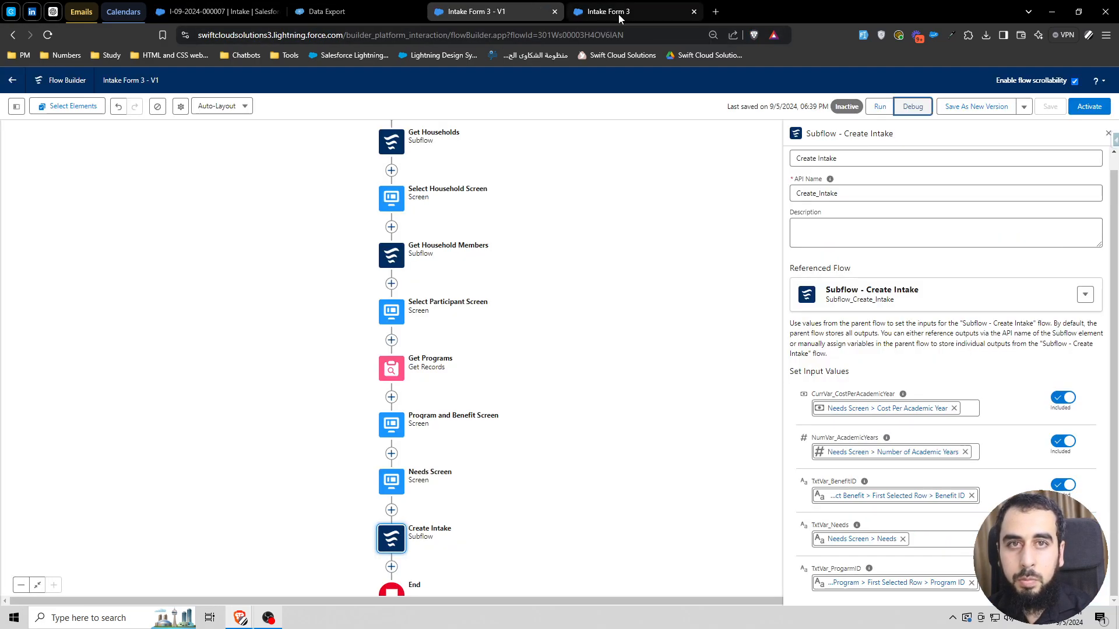
pyautogui.click(693, 12)
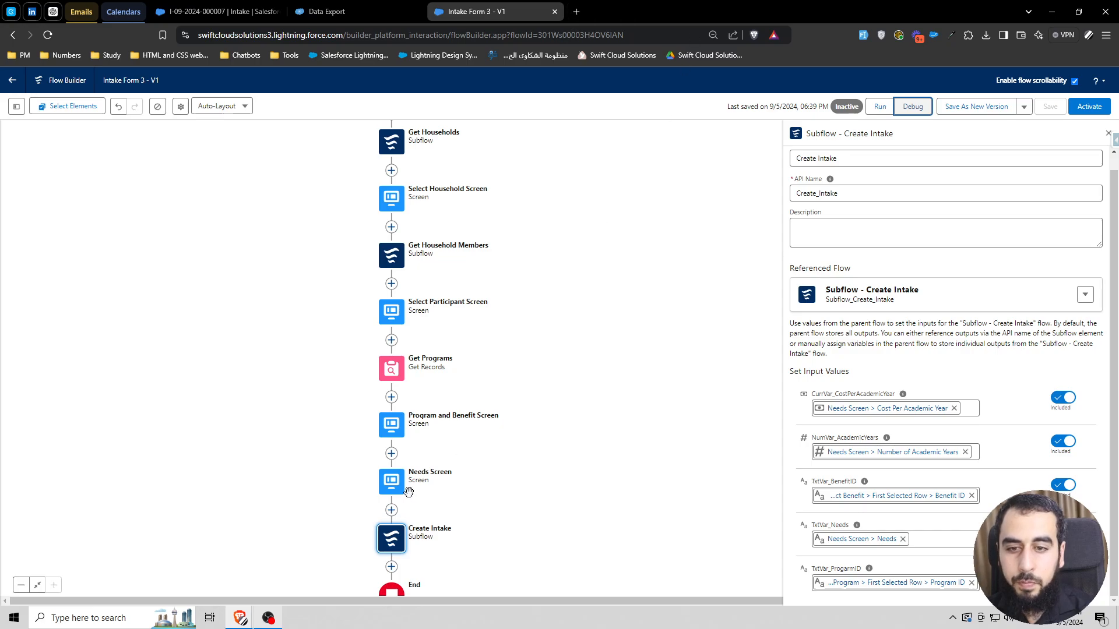
# - Open the referenced Subflow - Create Intake flow from the Create Intake element in a new tab
pyautogui.click(391, 542)
pyautogui.scroll(-2, 389, 577)
pyautogui.click(350, 520)
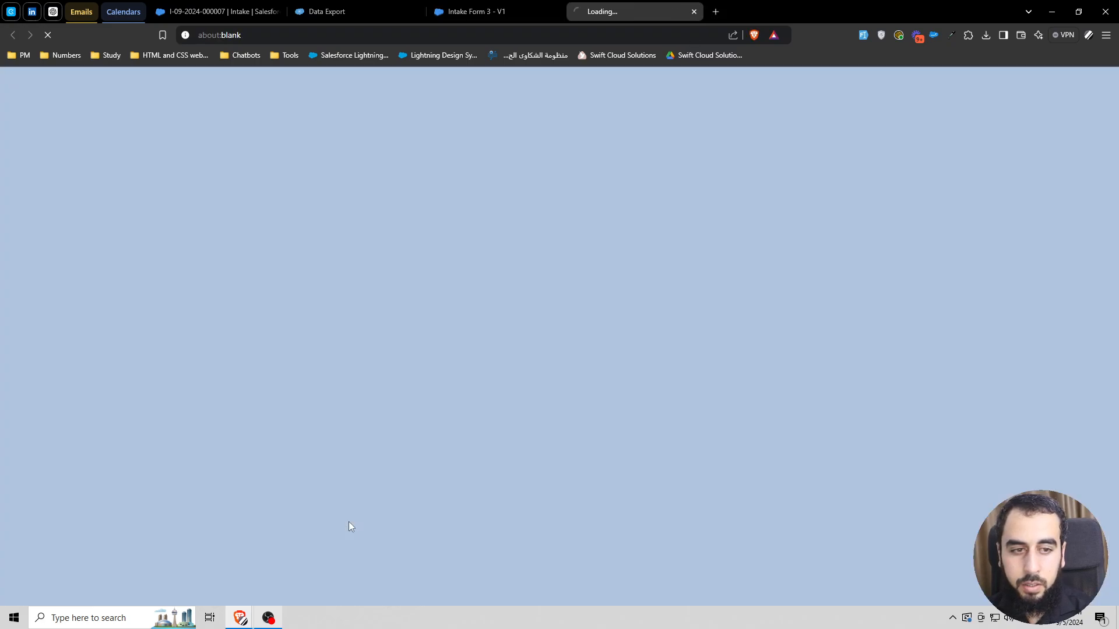
pyautogui.click(524, 14)
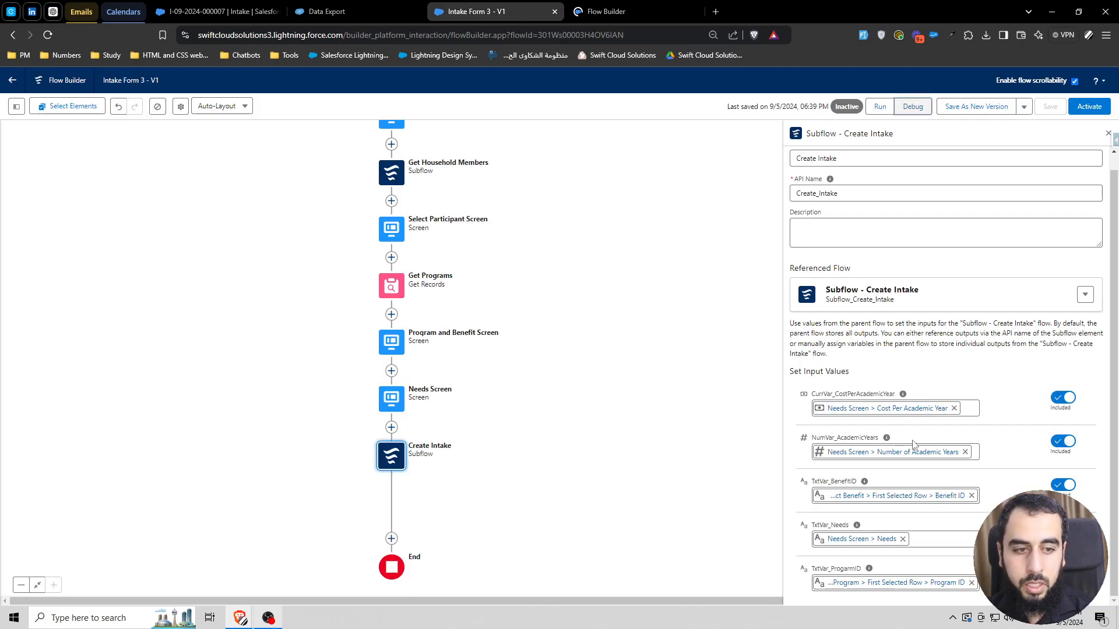
pyautogui.click(629, 11)
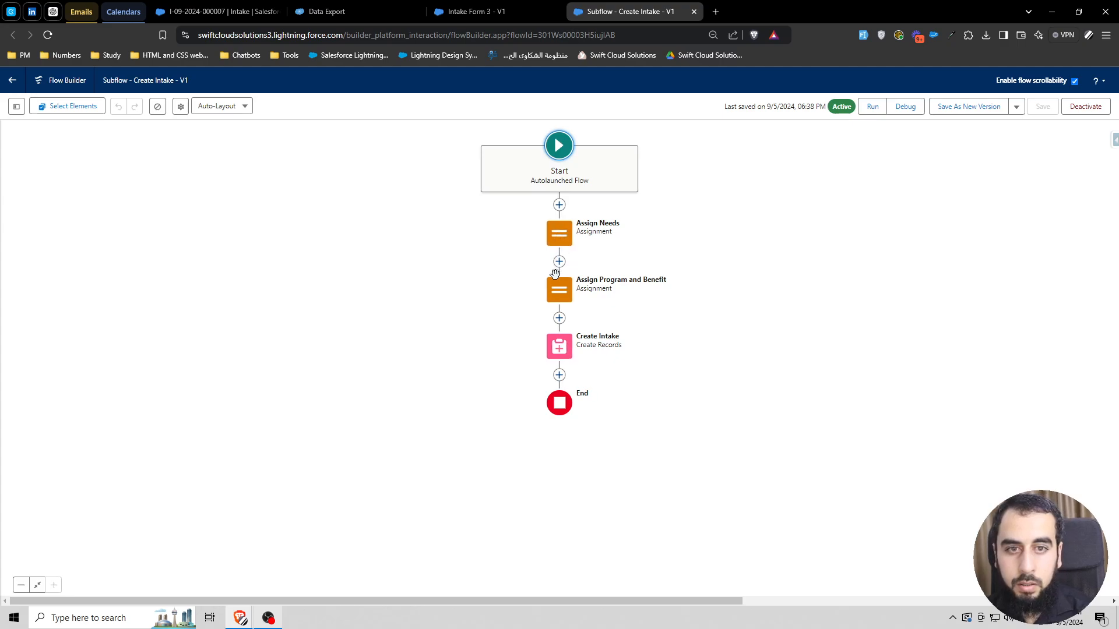
# - Add an Assignment element named Assign Participant right after the Start element
pyautogui.click(558, 205)
pyautogui.click(521, 312)
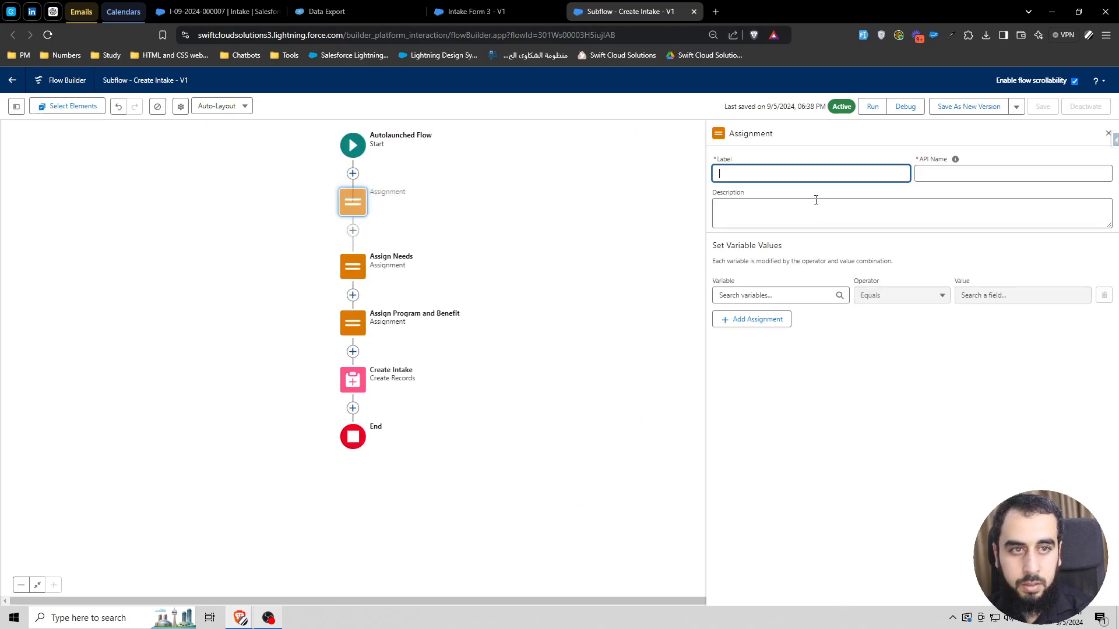
pyautogui.write('Assign Participant')
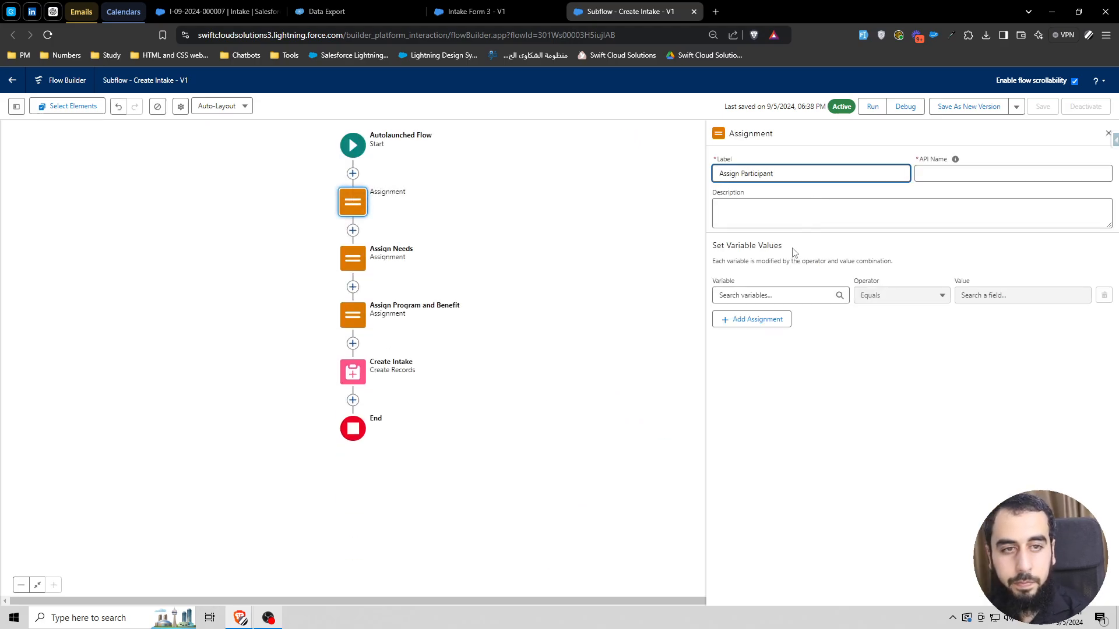
pyautogui.click(794, 252)
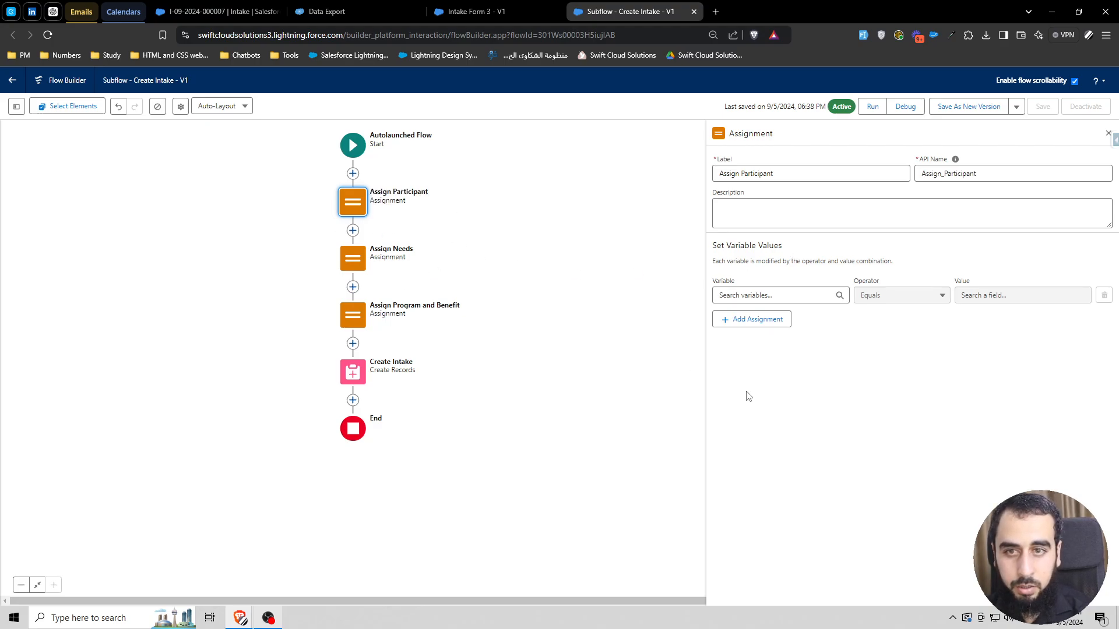
# - Set the assignment's variable to RecVar_Intake > Participant
pyautogui.click(805, 295)
pyautogui.write('recva')
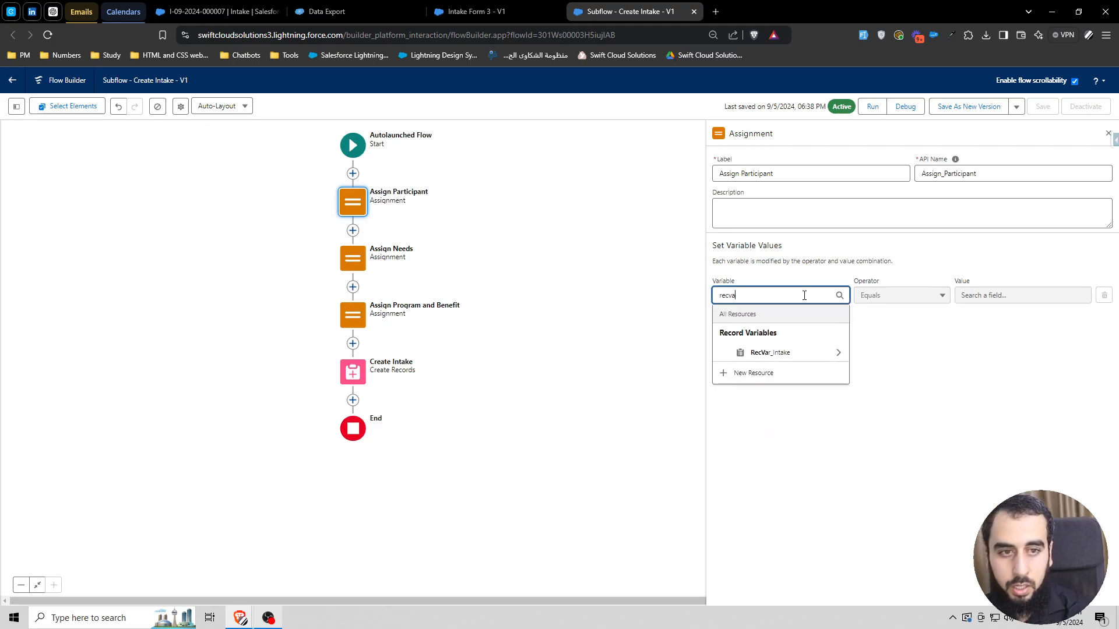
pyautogui.click(788, 353)
pyautogui.write('par')
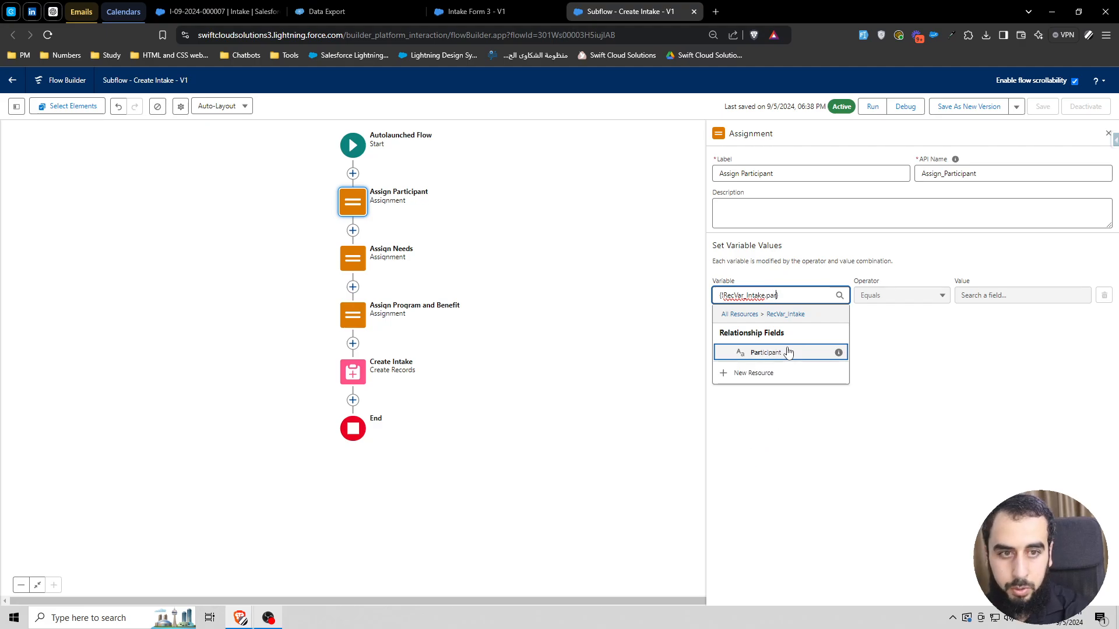
pyautogui.click(788, 352)
# - Create a Text variable TxtVar_ParticipantContactID available for input and use it as the Participant value
pyautogui.click(993, 296)
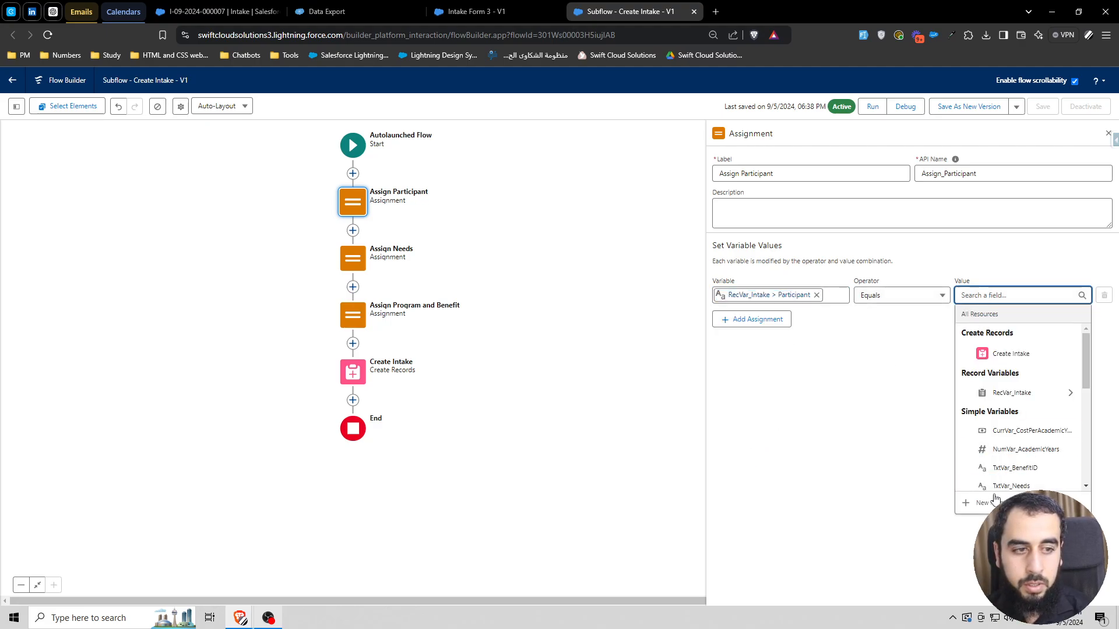
pyautogui.click(971, 500)
pyautogui.click(422, 295)
pyautogui.click(370, 308)
pyautogui.click(428, 316)
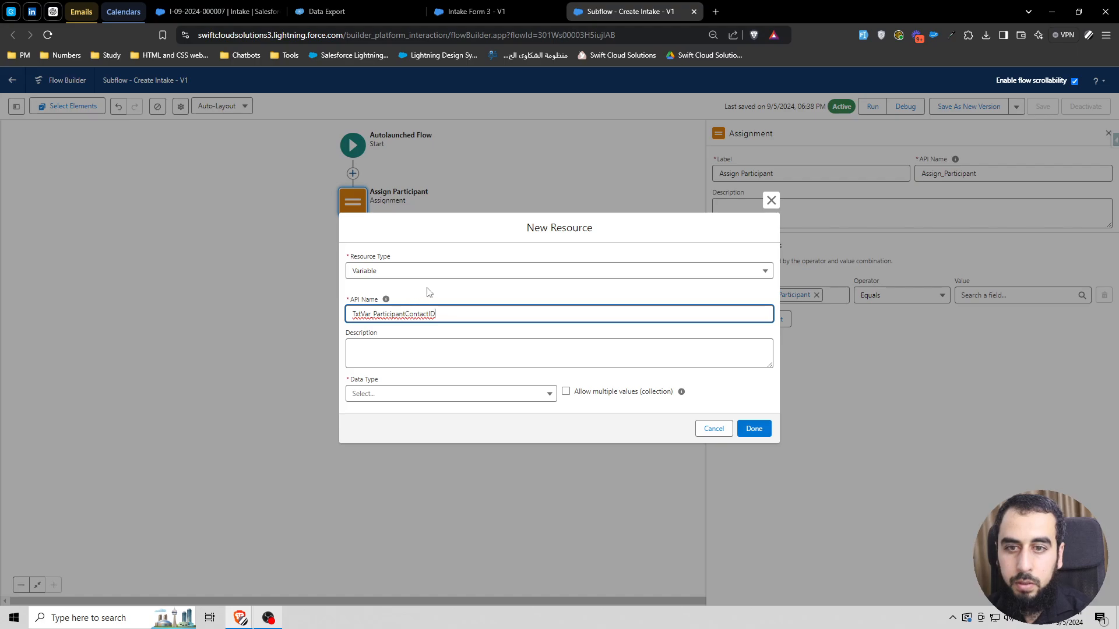
pyautogui.click(434, 394)
pyautogui.click(394, 414)
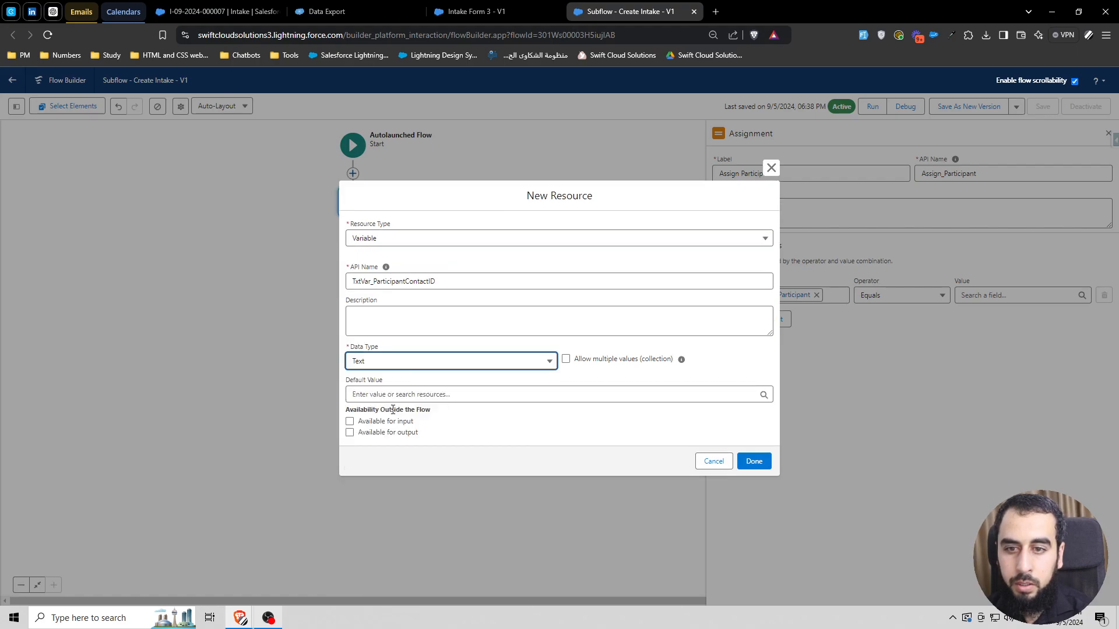
pyautogui.click(350, 422)
pyautogui.click(753, 461)
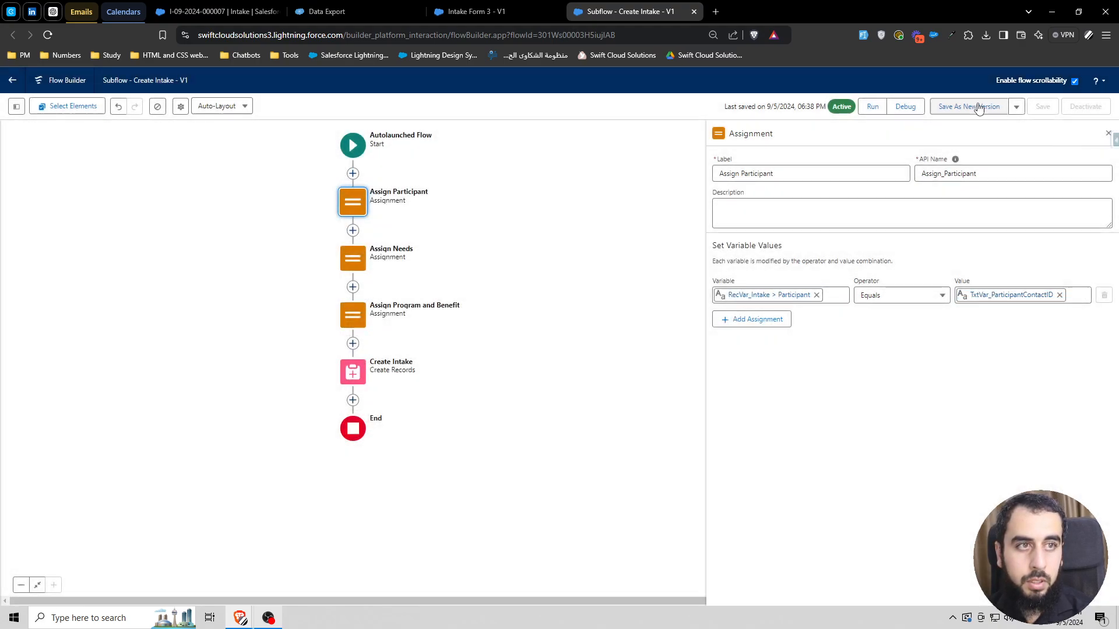
# - Save the subflow as a new version and activate it
pyautogui.click(979, 108)
pyautogui.click(757, 420)
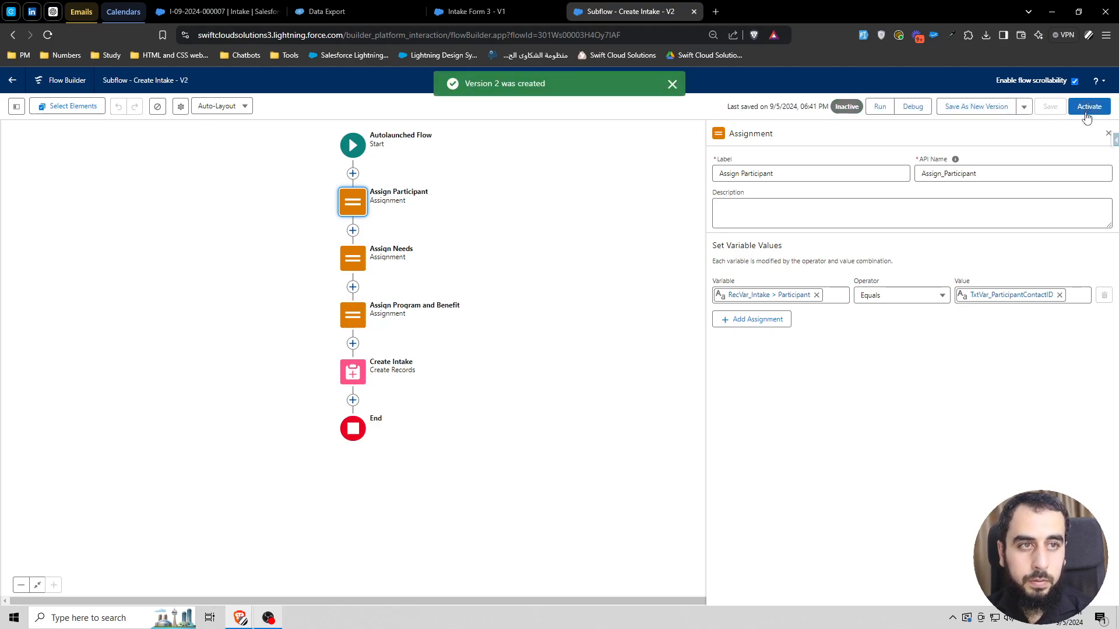
pyautogui.click(1088, 107)
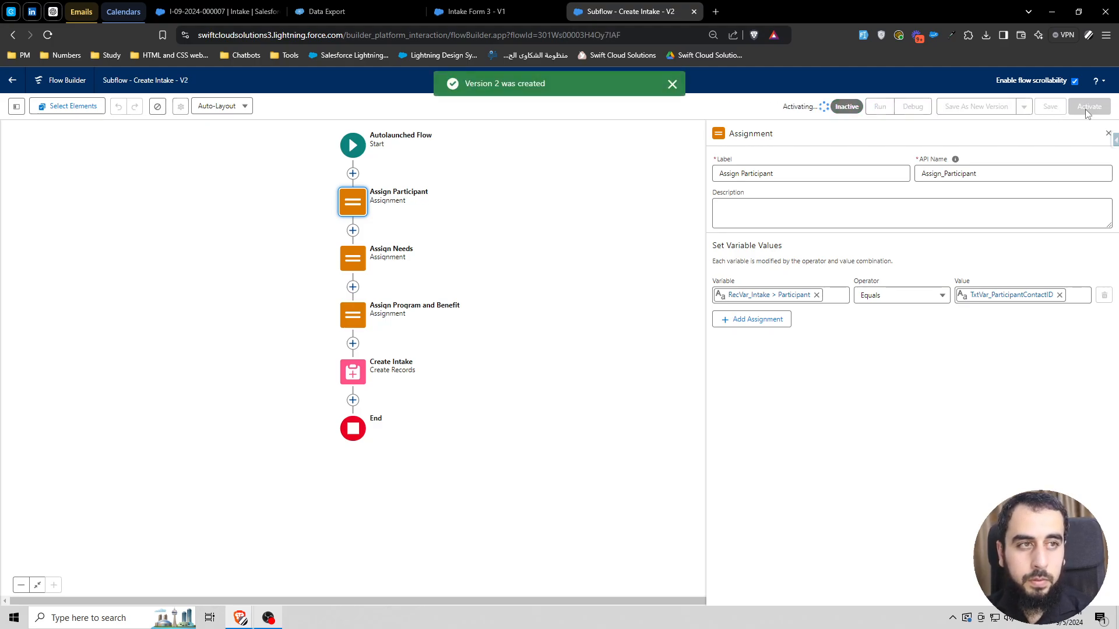
# - Switch to the Intake Form 3 builder and reload it
pyautogui.click(500, 19)
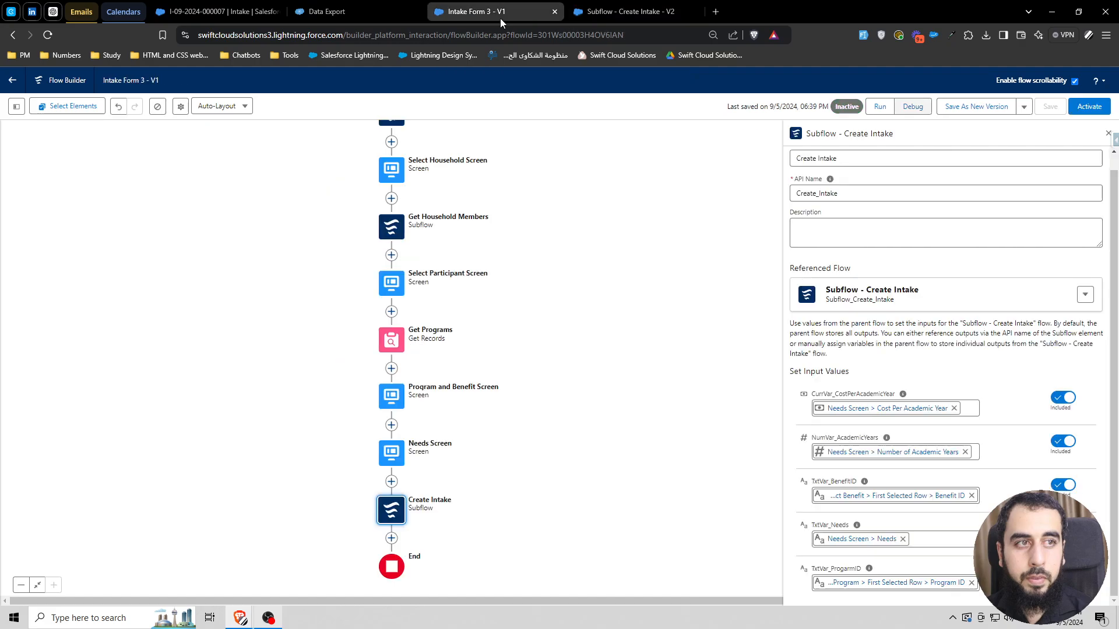
pyautogui.click(53, 39)
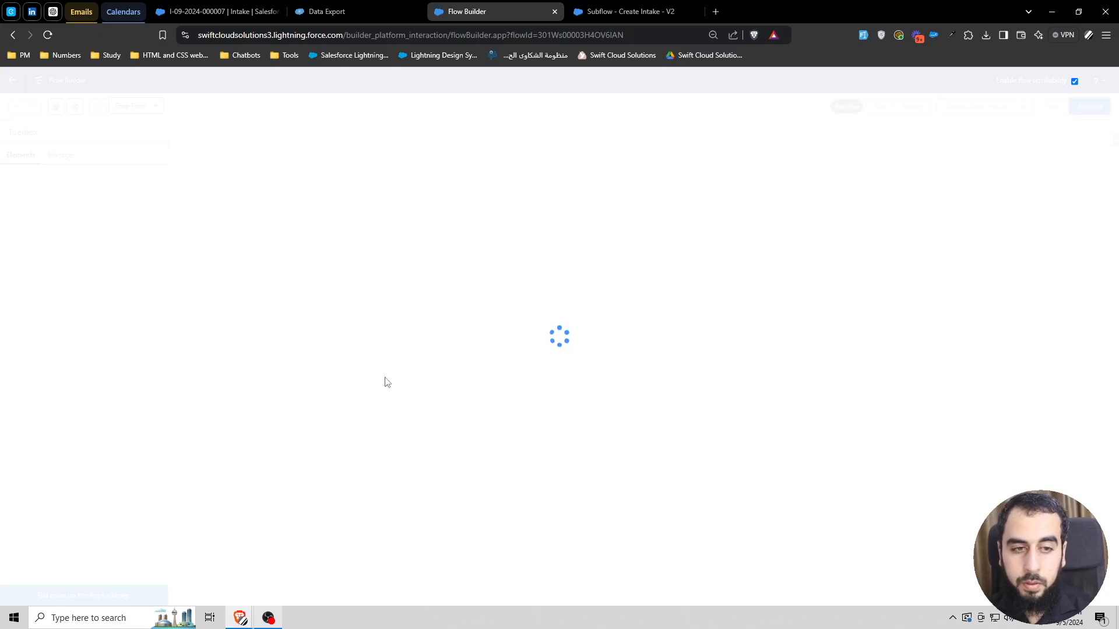
pyautogui.scroll(-3, 510, 482)
# - Edit the Needs Screen footer to give the Next or Finish button the custom label Submit Intake
pyautogui.click(559, 455)
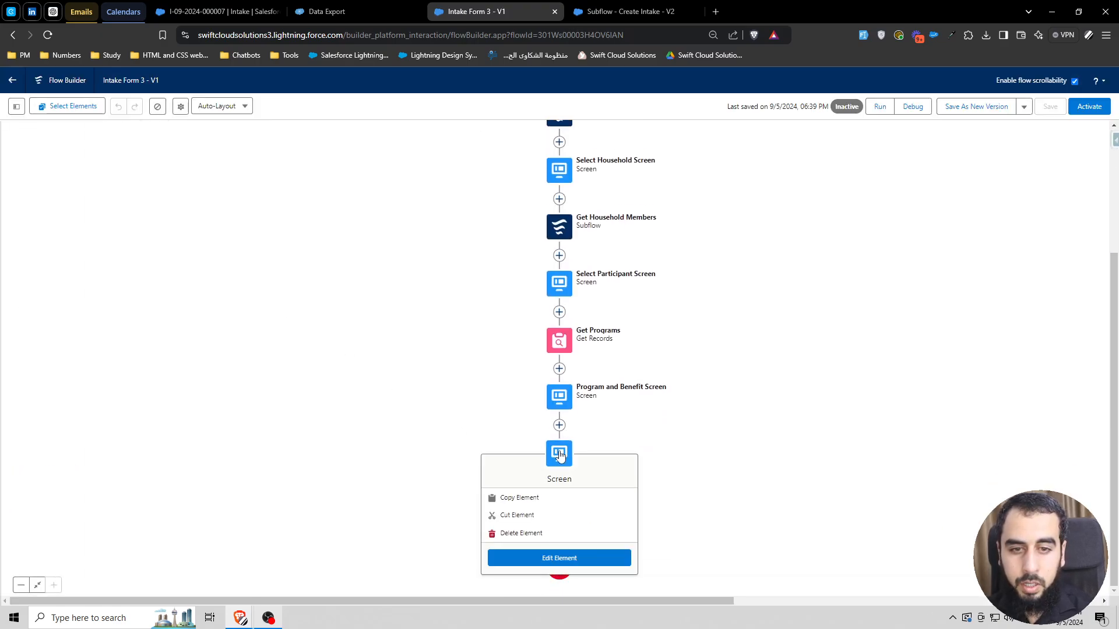
pyautogui.doubleClick(559, 455)
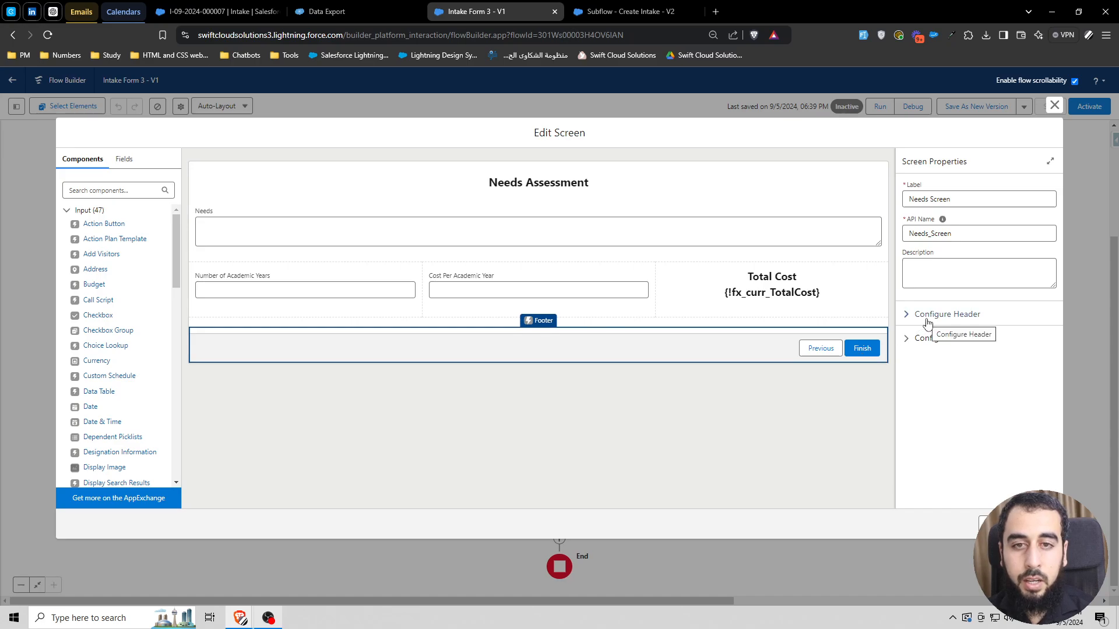
pyautogui.click(944, 339)
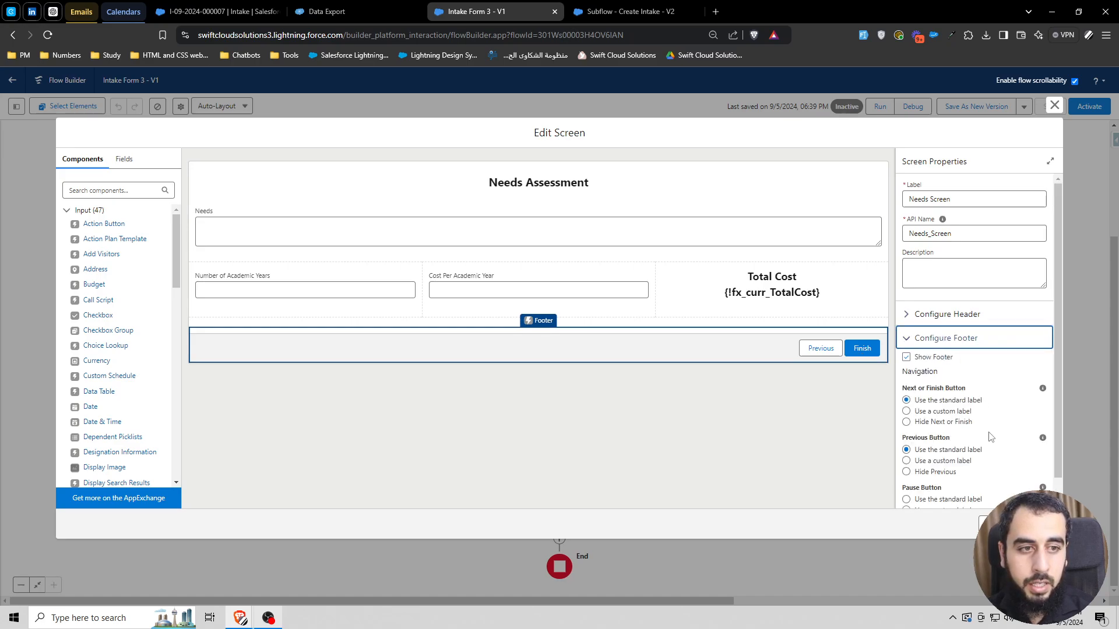
pyautogui.scroll(-1, 961, 367)
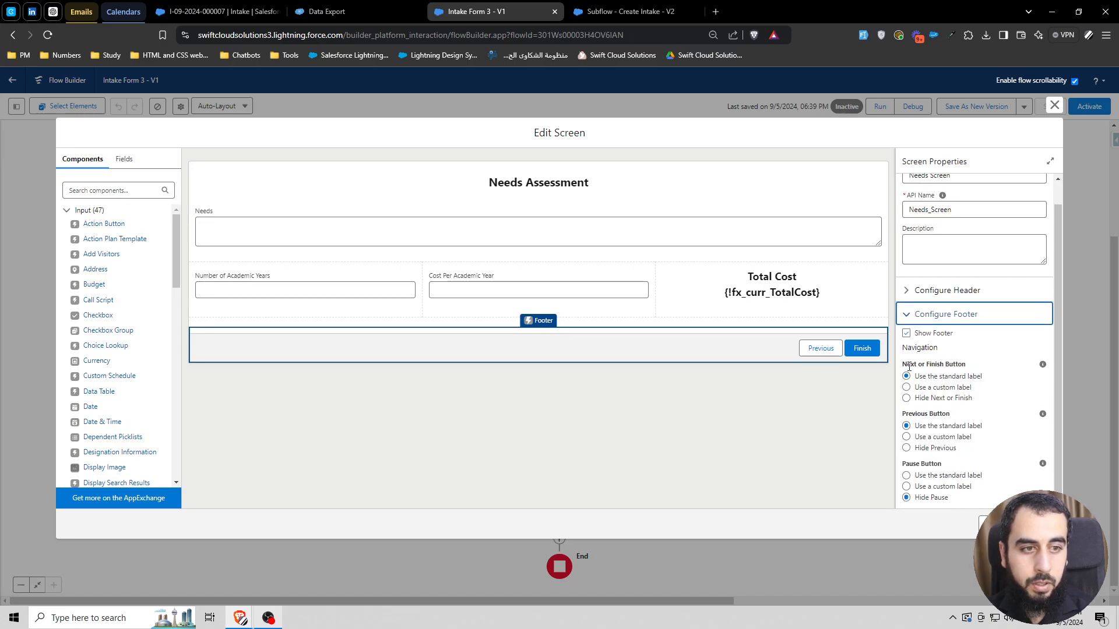
pyautogui.click(945, 387)
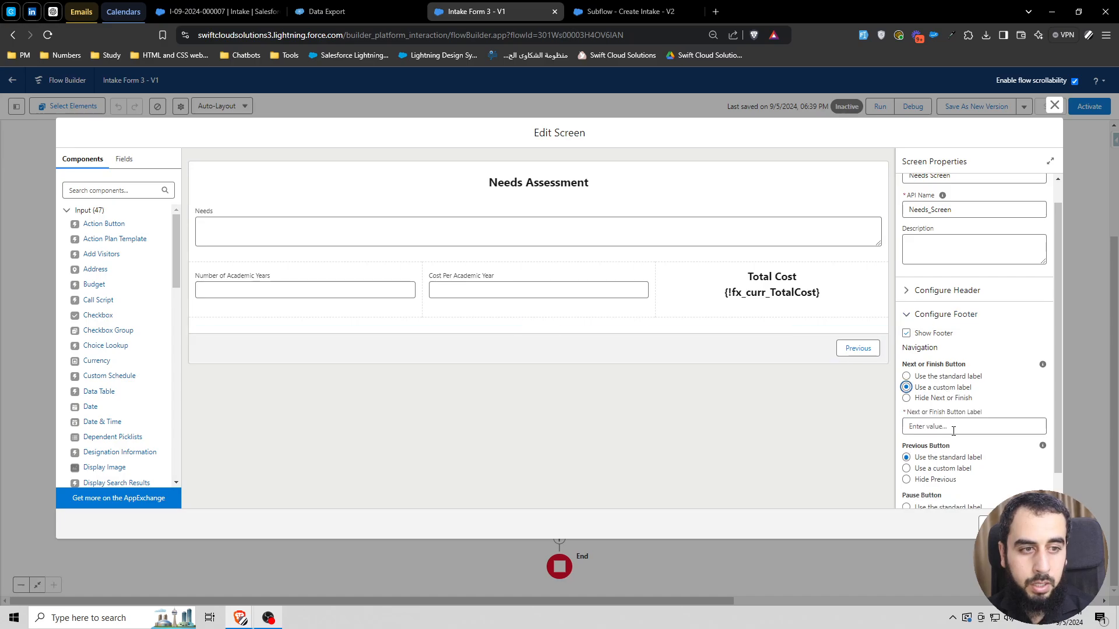
pyautogui.click(949, 426)
pyautogui.write('Submit Intake')
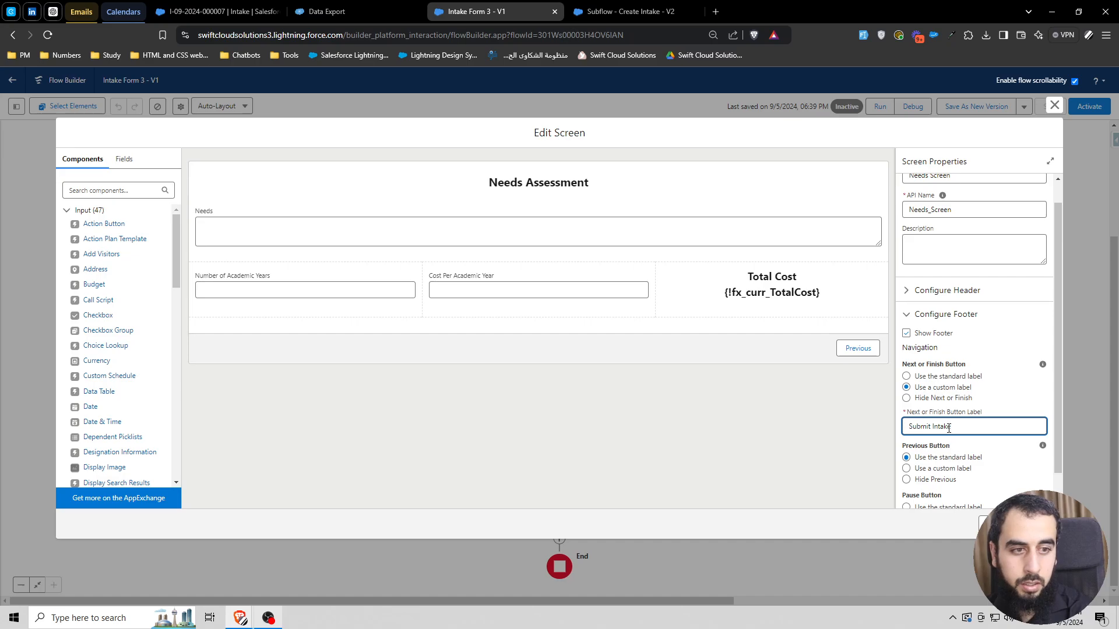
# - Apply the Needs Screen edits, then open the Create Intake subflow element and map TxtVar_BenefitID to the selected benefit's Benefit ID
pyautogui.click(857, 400)
pyautogui.click(1038, 524)
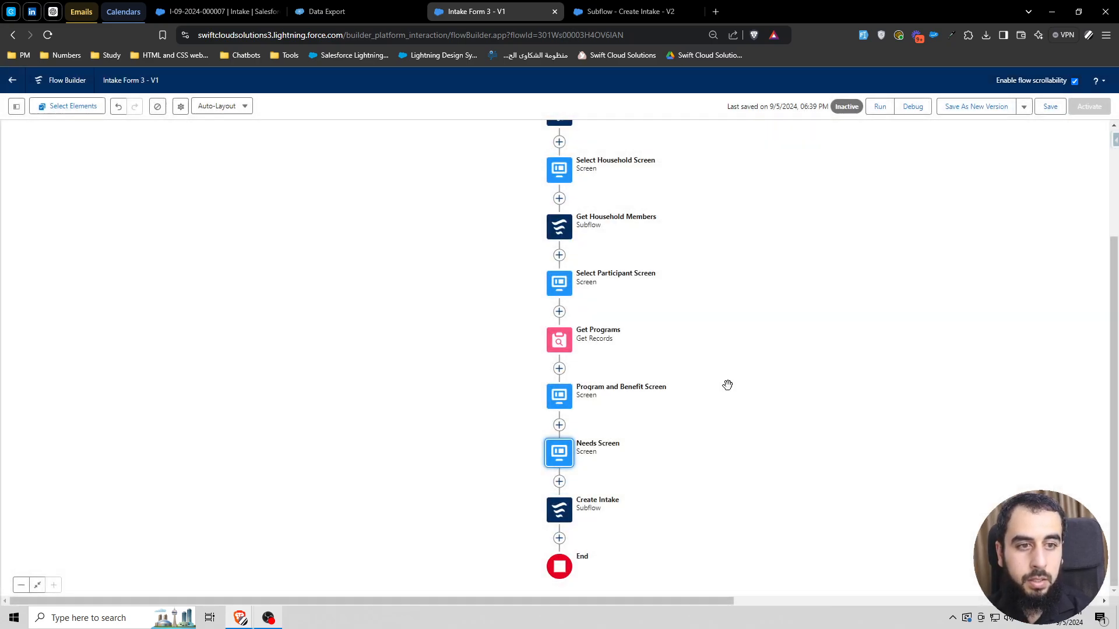
pyautogui.doubleClick(560, 509)
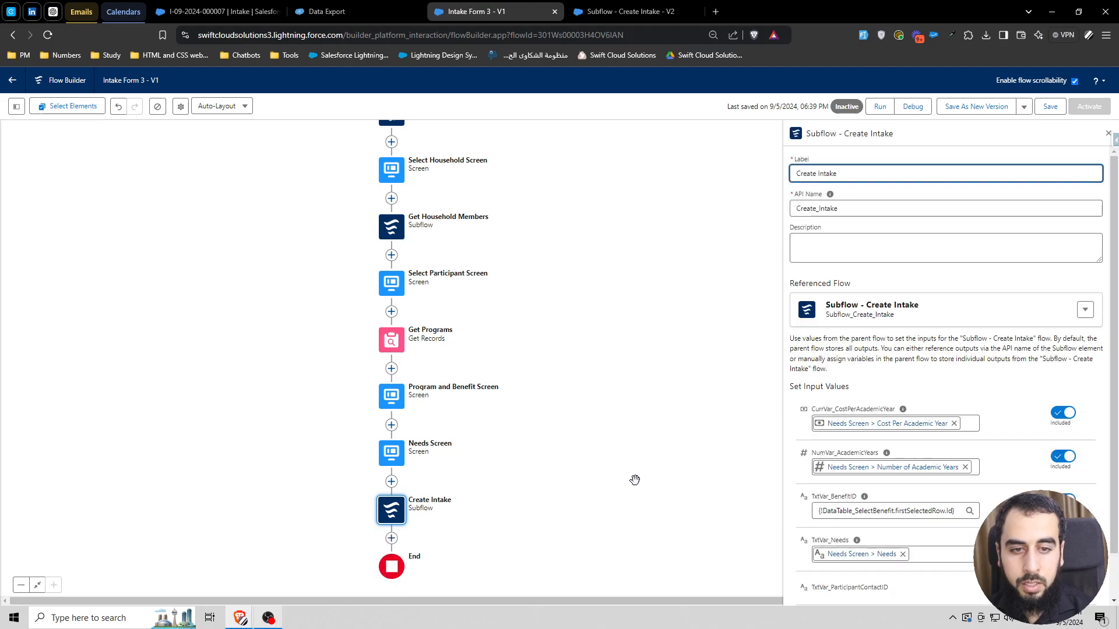
pyautogui.scroll(-1, 901, 492)
pyautogui.click(916, 466)
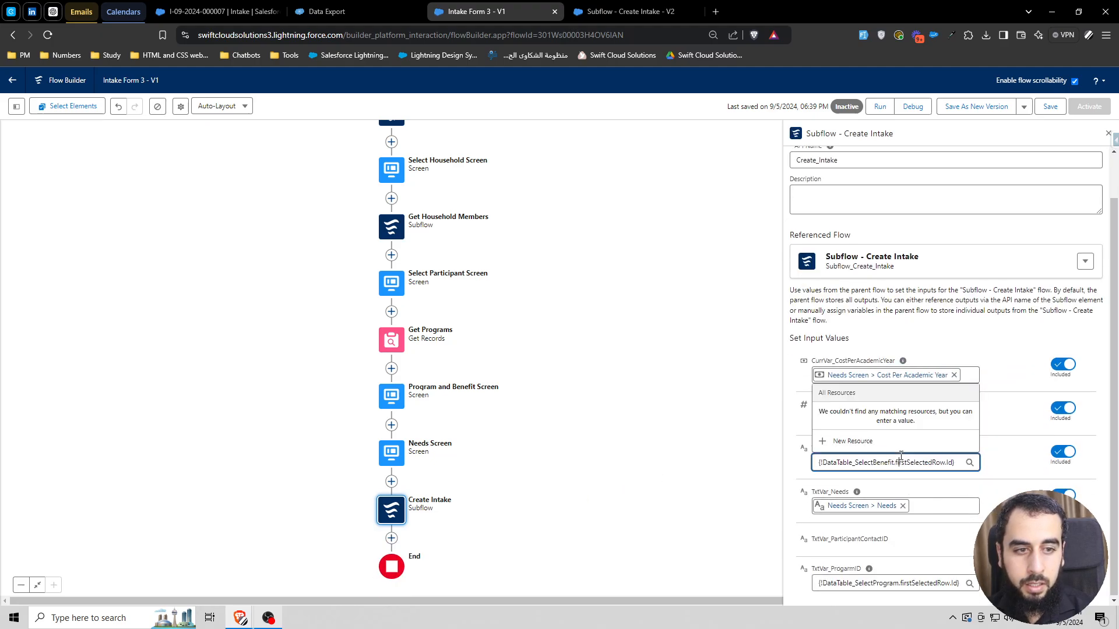
pyautogui.click(1002, 441)
pyautogui.click(912, 466)
pyautogui.click(999, 441)
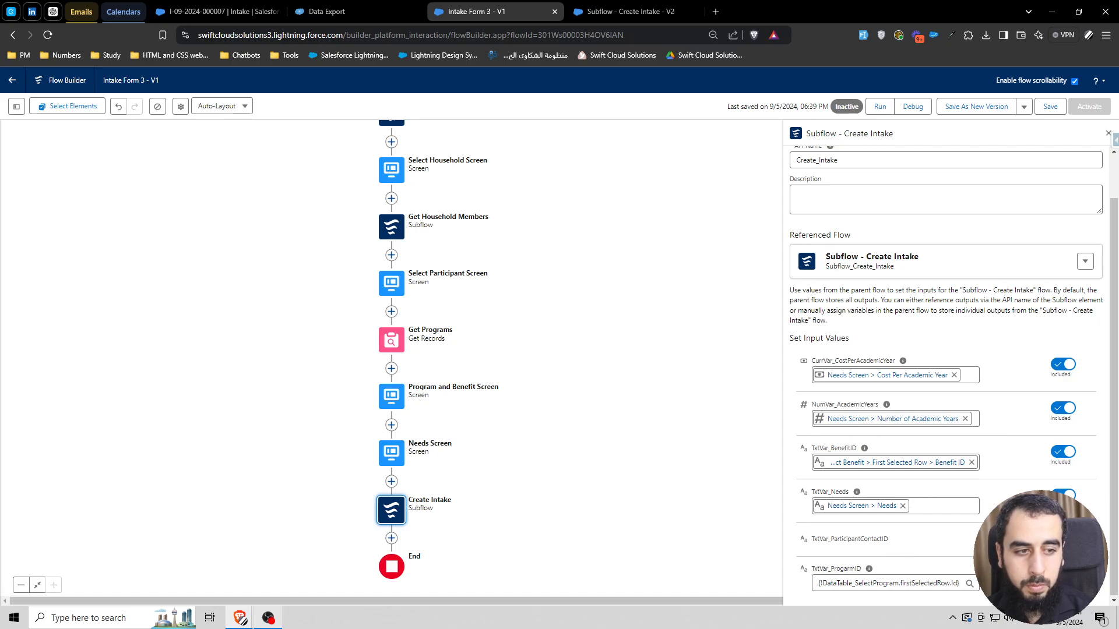
# - Include TxtVar_ParticipantContactID, set it to the Select Participant table's first selected row Contact ID, and save the flow
pyautogui.click(1063, 539)
pyautogui.click(872, 550)
pyautogui.write('sele')
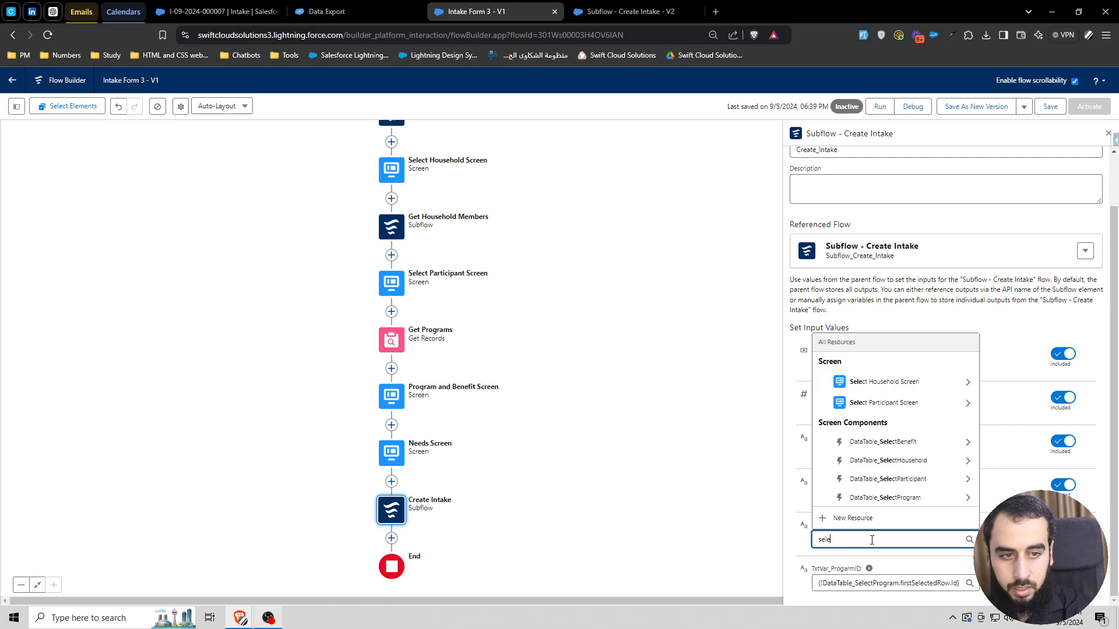
pyautogui.write('c')
pyautogui.click(903, 479)
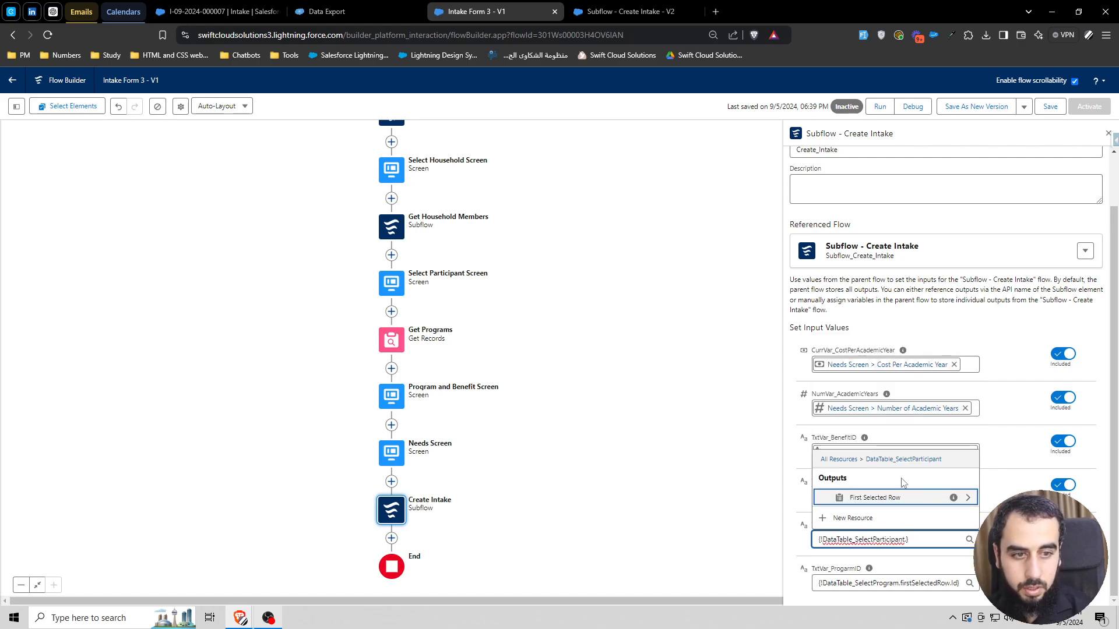
pyautogui.click(883, 498)
pyautogui.write('per')
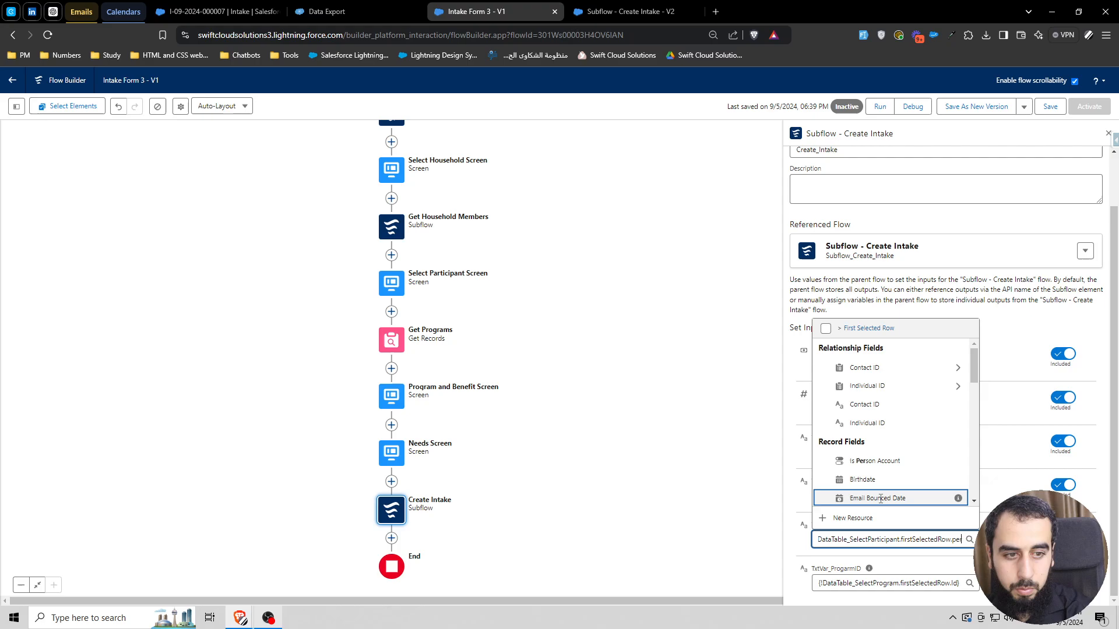
pyautogui.write('sonc')
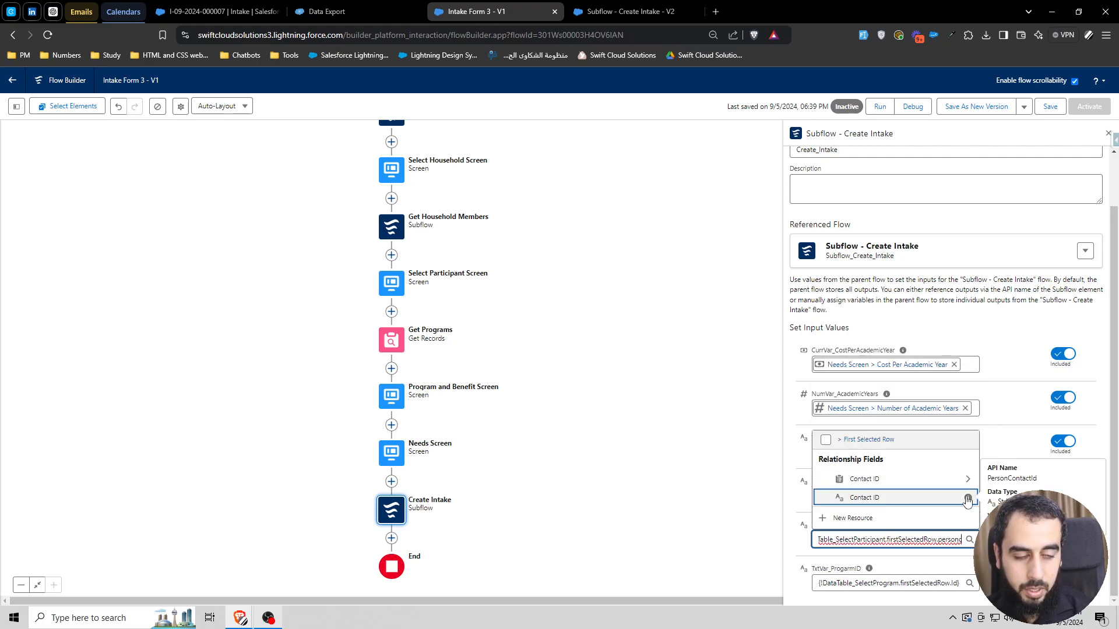
pyautogui.click(907, 498)
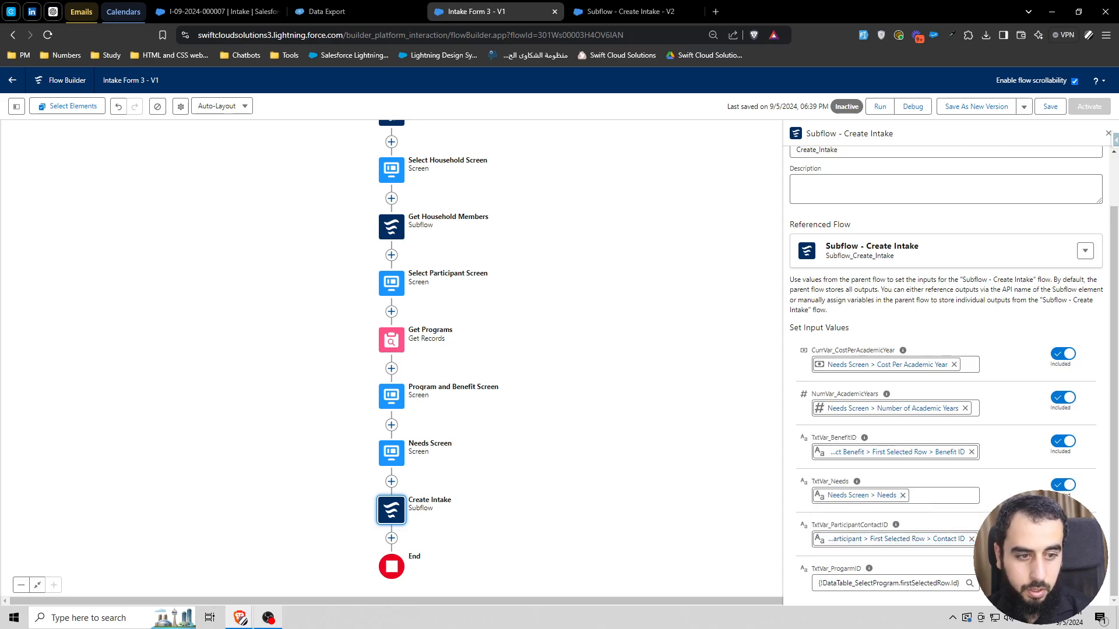
pyautogui.press('Tab')
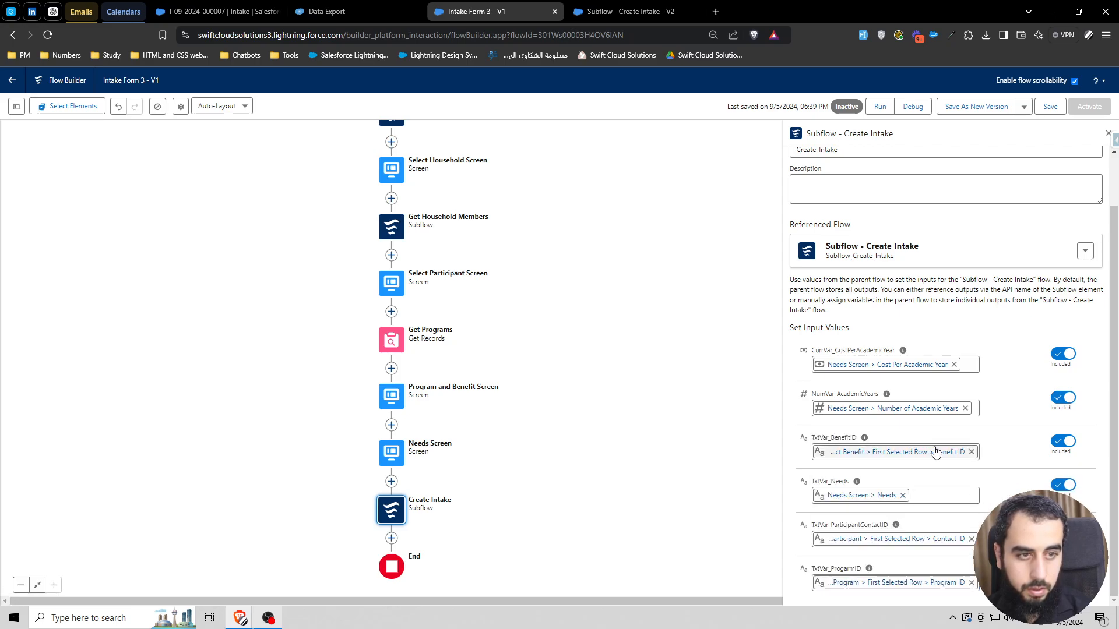
pyautogui.click(1051, 108)
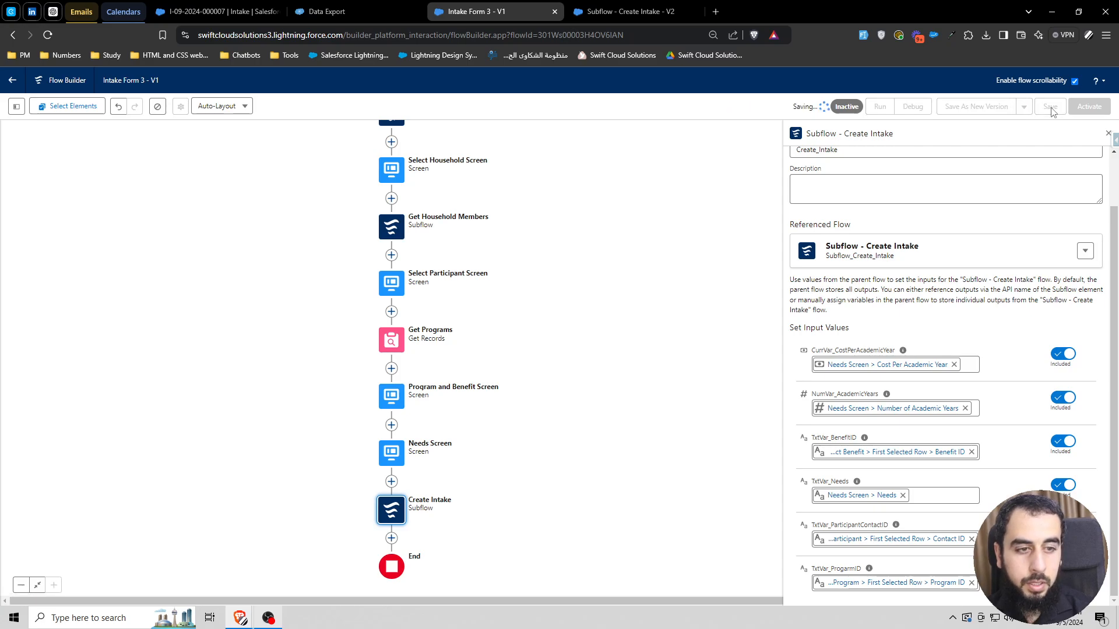
pyautogui.click(1106, 135)
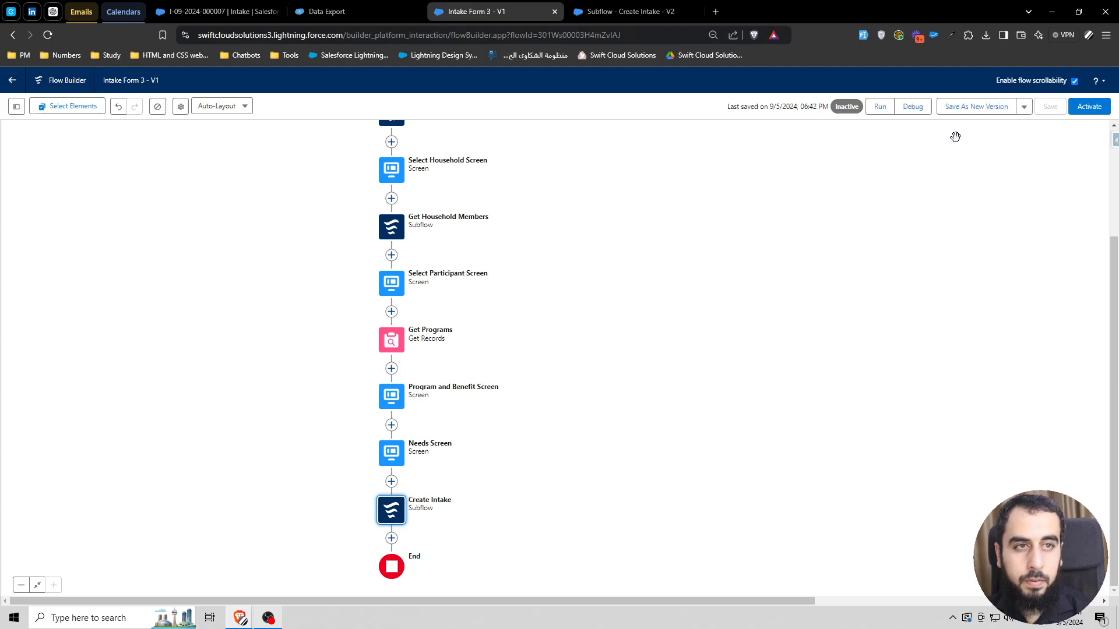
# - Debug Intake Form 3, selecting the Alpha 01 household and its first participant
pyautogui.click(913, 107)
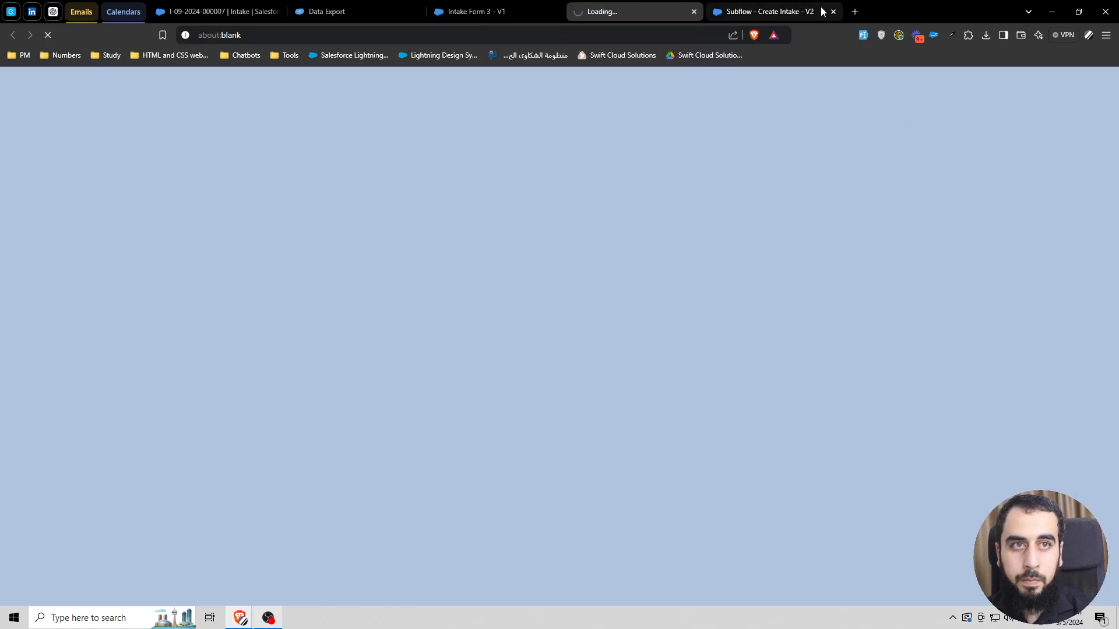
pyautogui.click(822, 11)
pyautogui.click(834, 12)
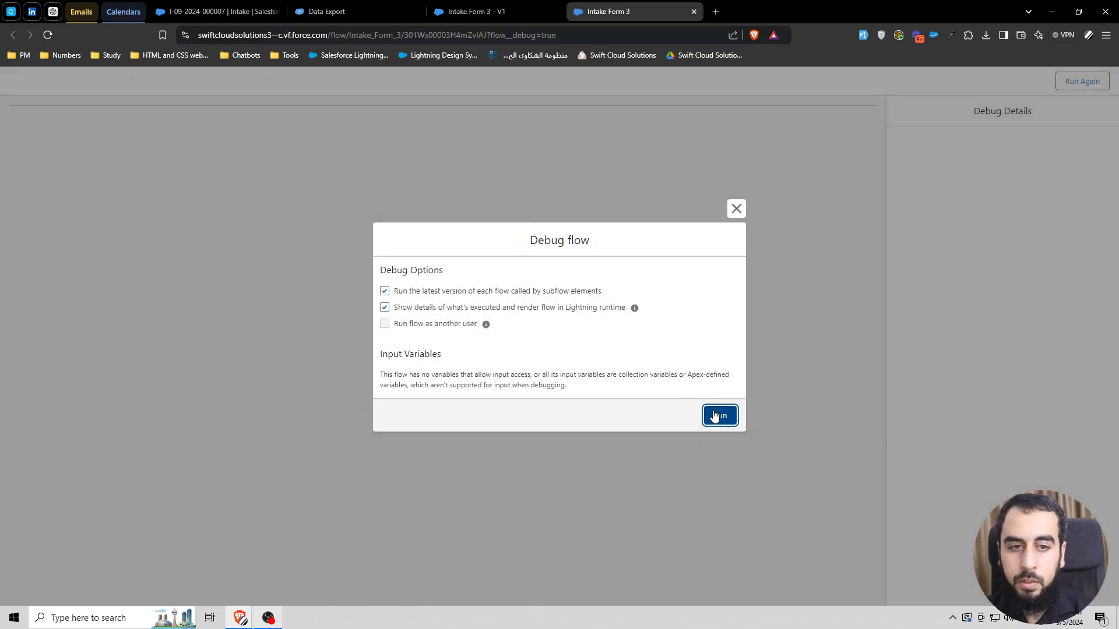
pyautogui.click(717, 415)
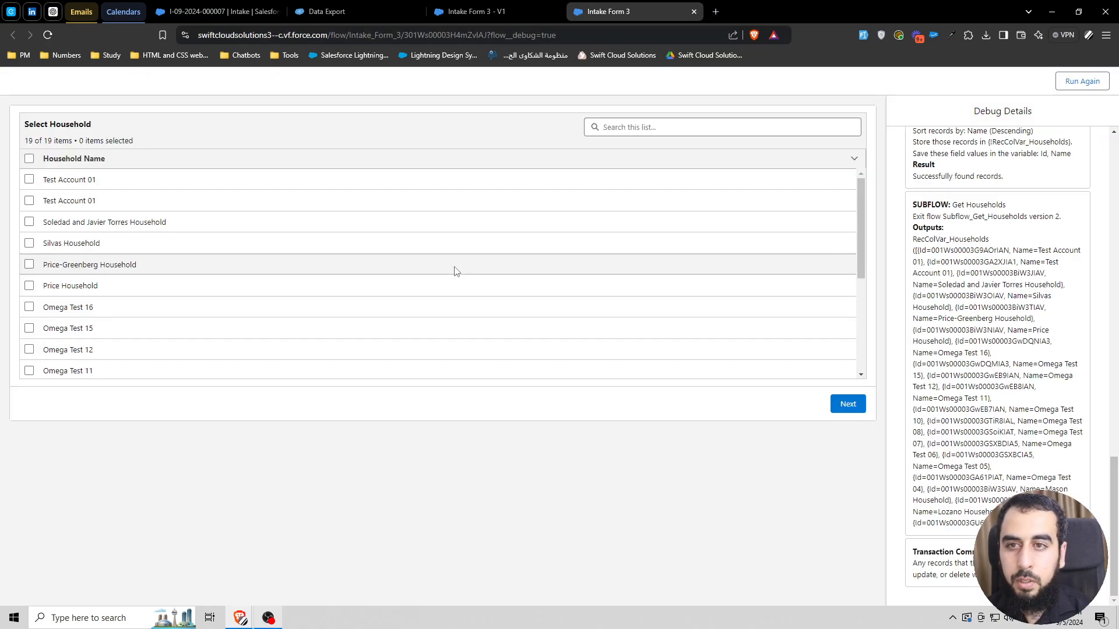
pyautogui.scroll(-4, 456, 272)
pyautogui.click(29, 370)
pyautogui.click(839, 413)
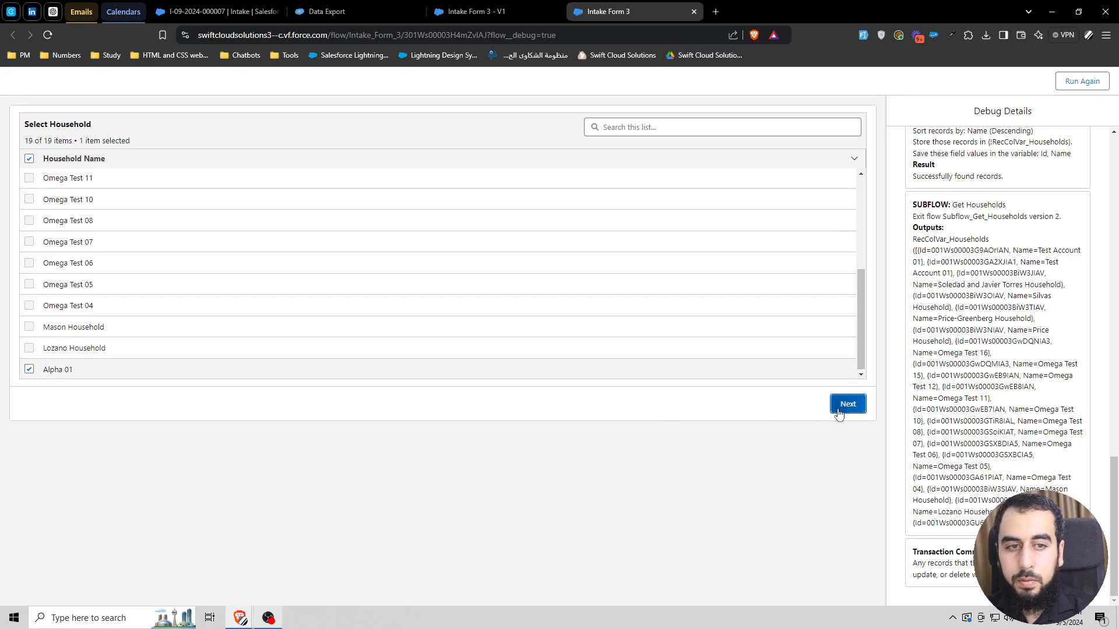
pyautogui.click(30, 179)
pyautogui.click(847, 279)
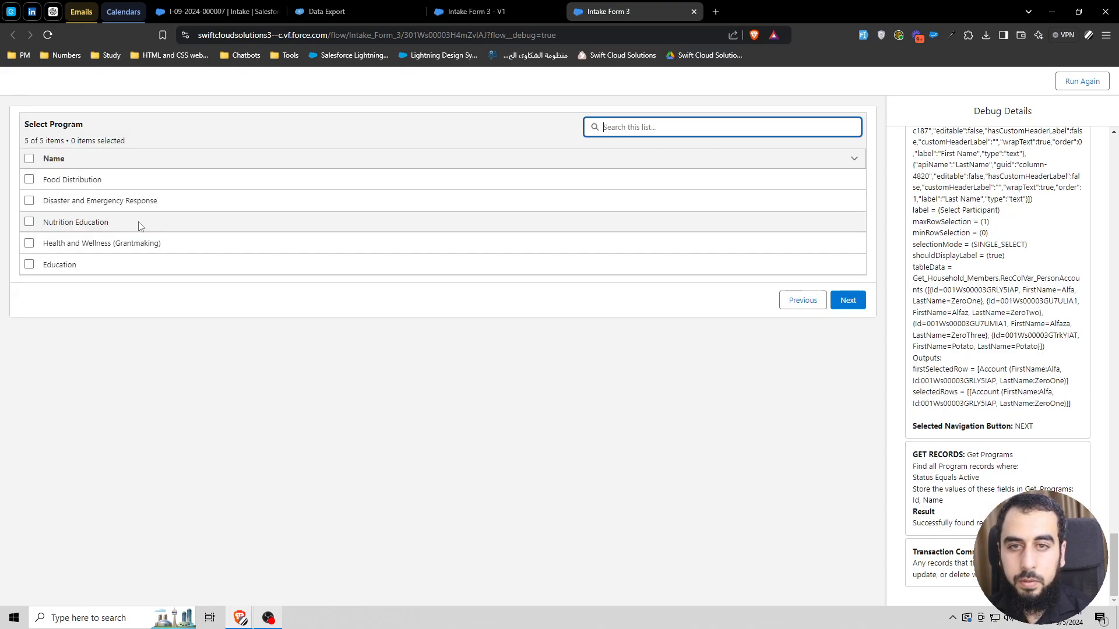
# - Select the Education program and the Tuition Fee benefit and continue
pyautogui.click(29, 264)
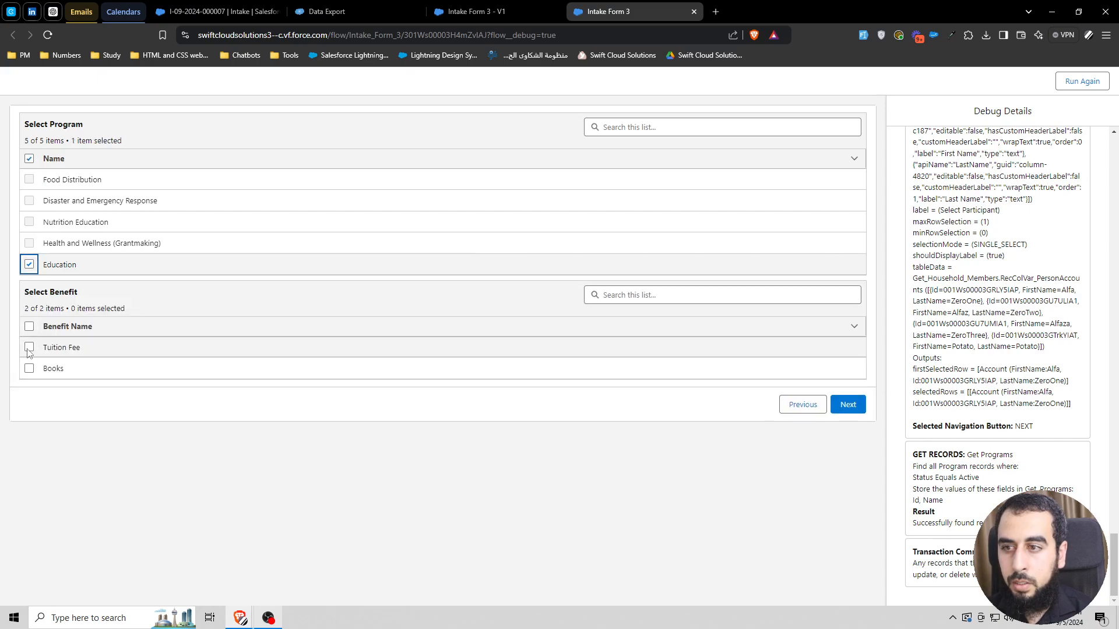
pyautogui.click(29, 348)
pyautogui.click(848, 405)
# - Fill the needs assessment with needs sdf, 2 academic years and $5,000 per year, and submit the intake
pyautogui.write('sdf')
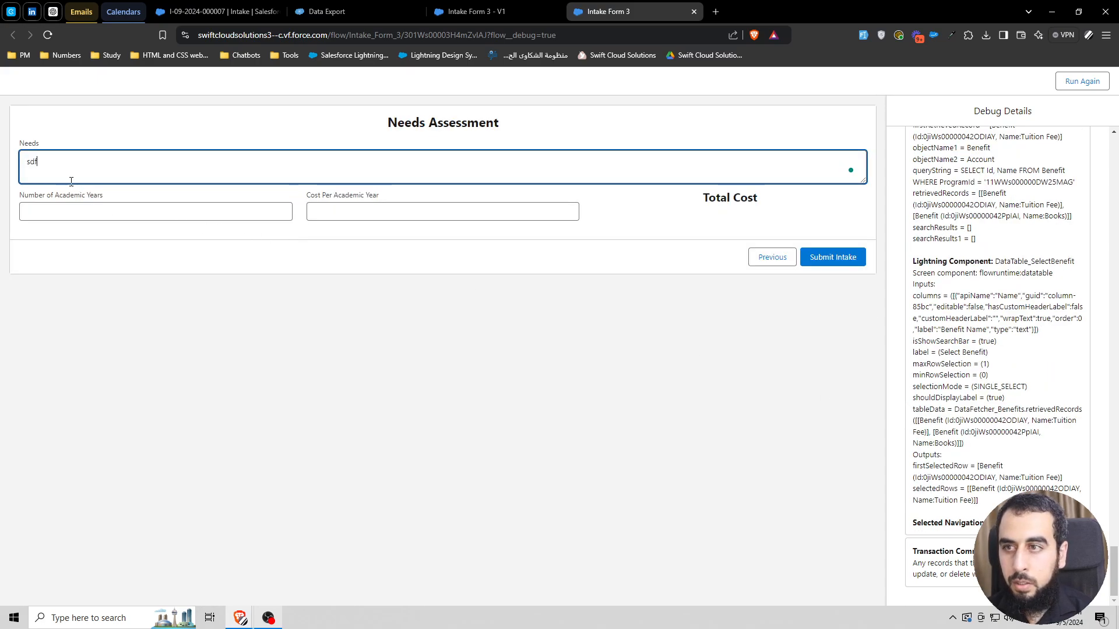
pyautogui.click(92, 212)
pyautogui.click(92, 239)
pyautogui.click(388, 212)
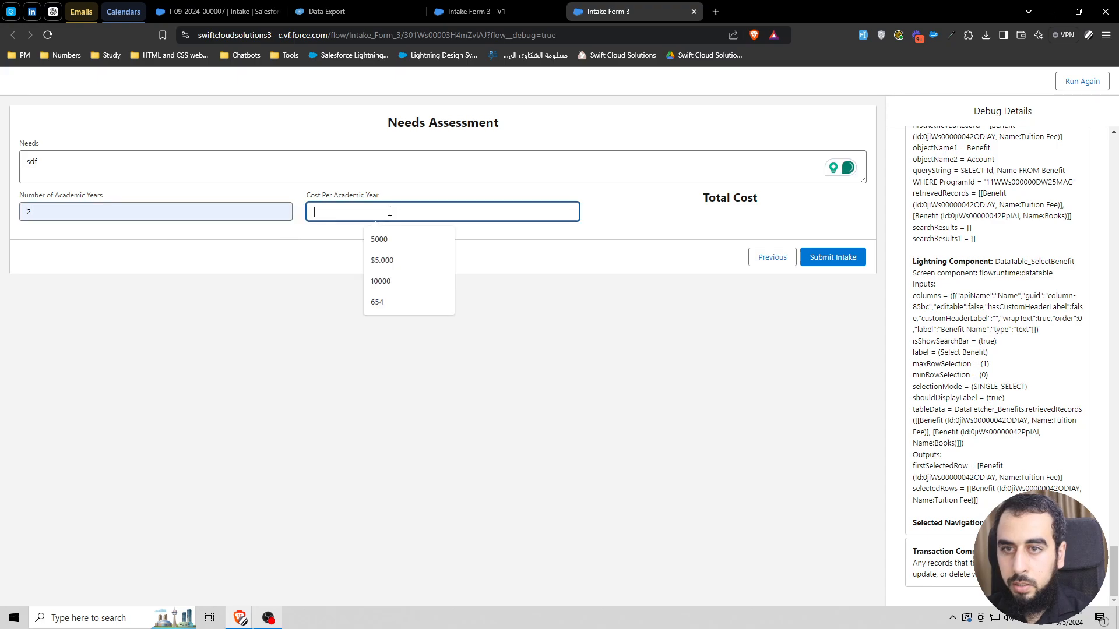
pyautogui.click(401, 260)
pyautogui.click(854, 264)
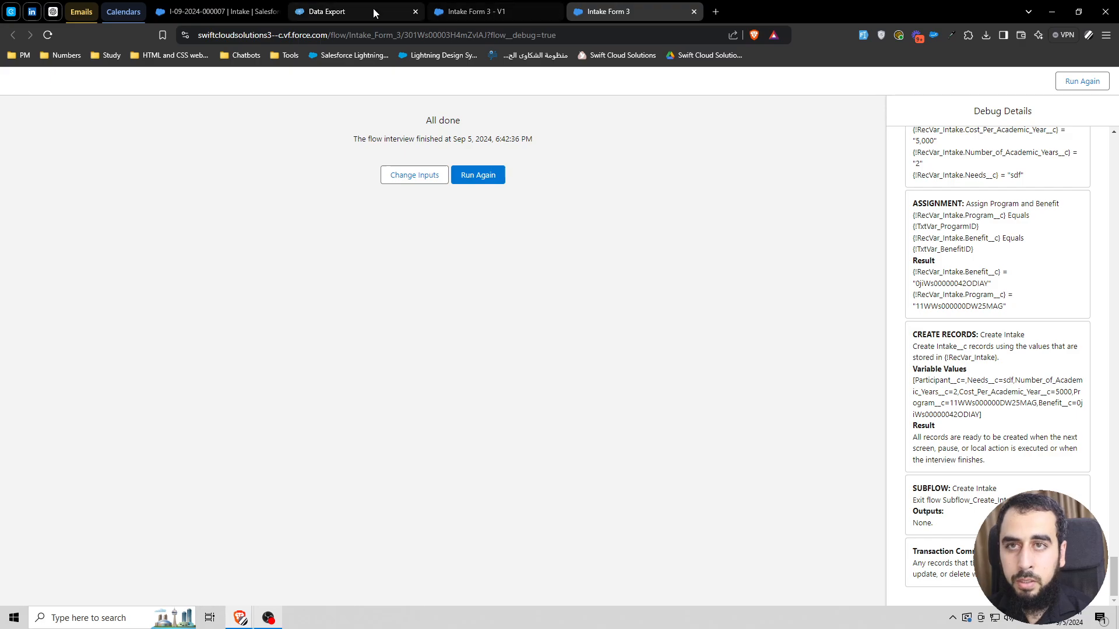
# - Inspect the newest intake record's fields and the debug details of the Create Intake subflow inputs
pyautogui.click(213, 11)
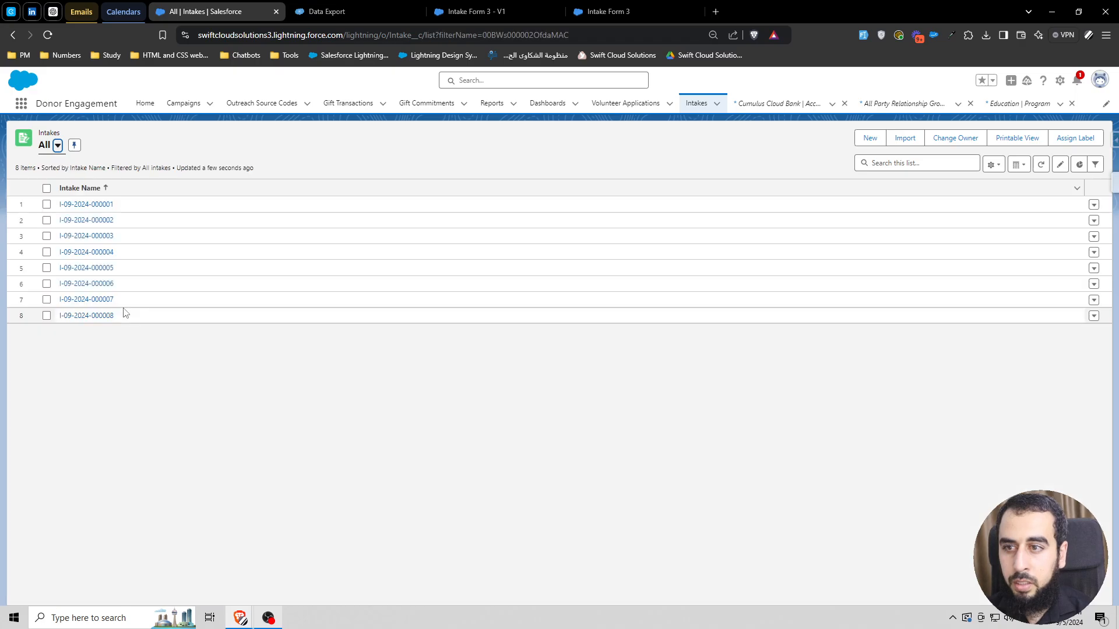
pyautogui.click(99, 315)
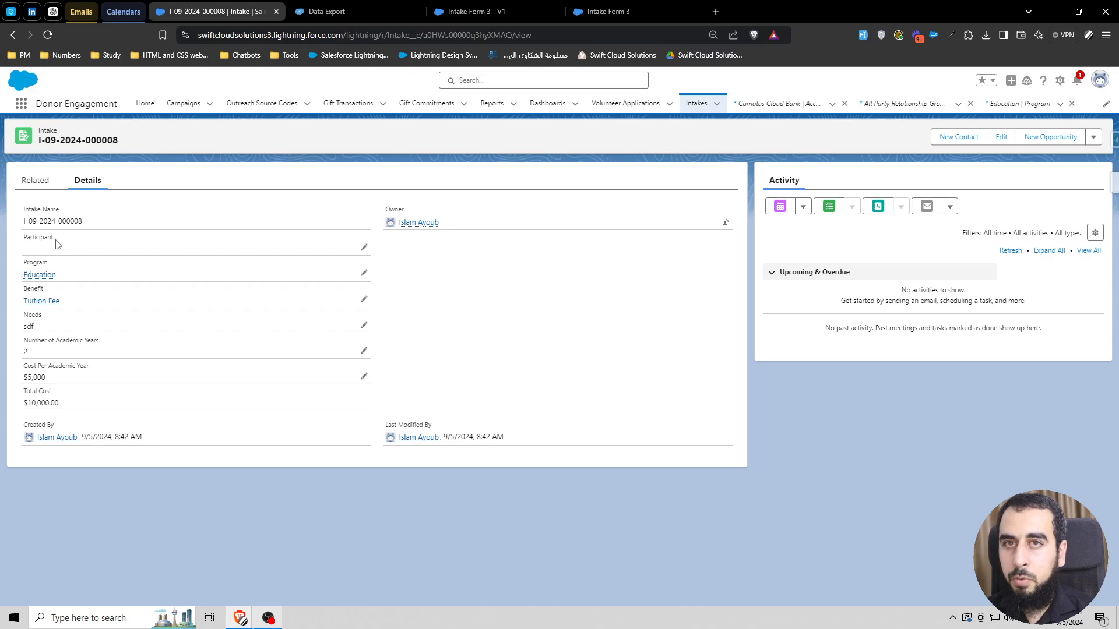
pyautogui.click(635, 13)
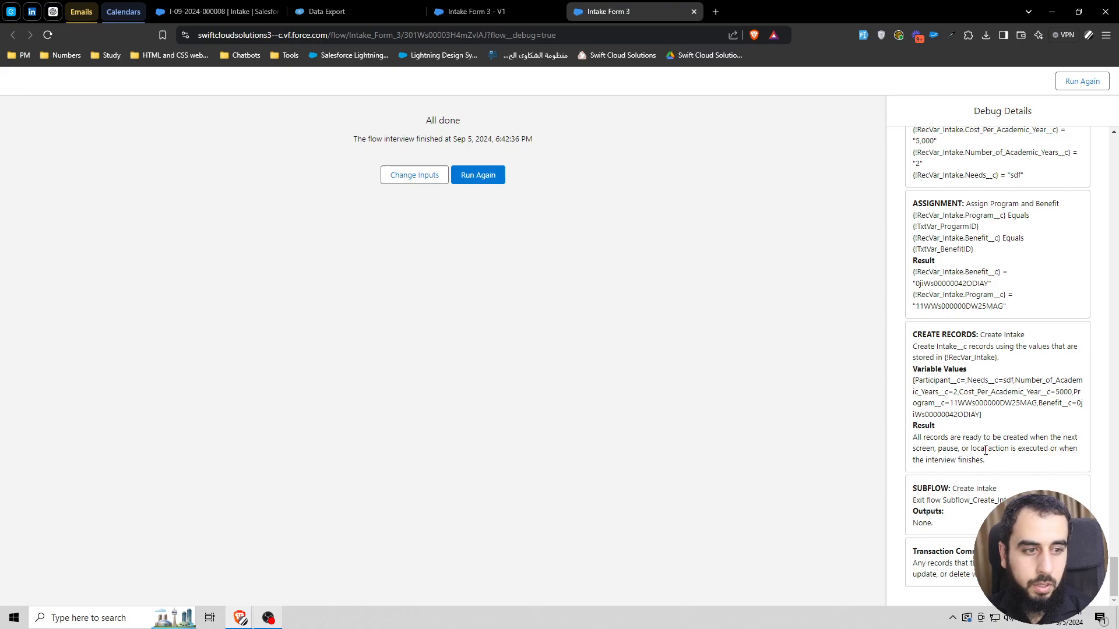
pyautogui.scroll(4, 985, 450)
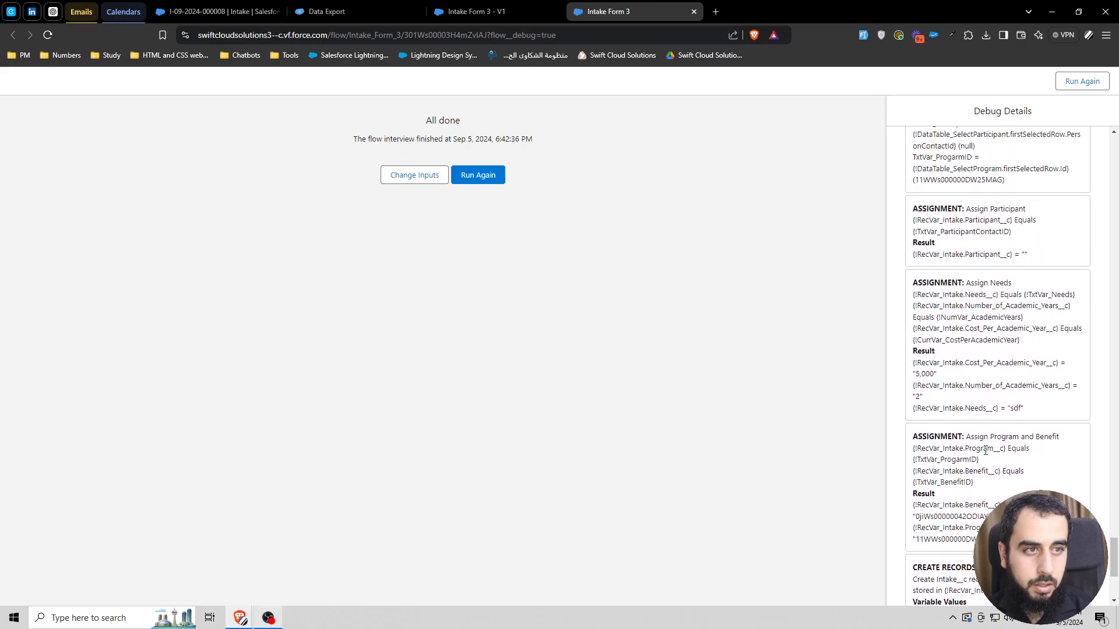
pyautogui.scroll(3, 985, 451)
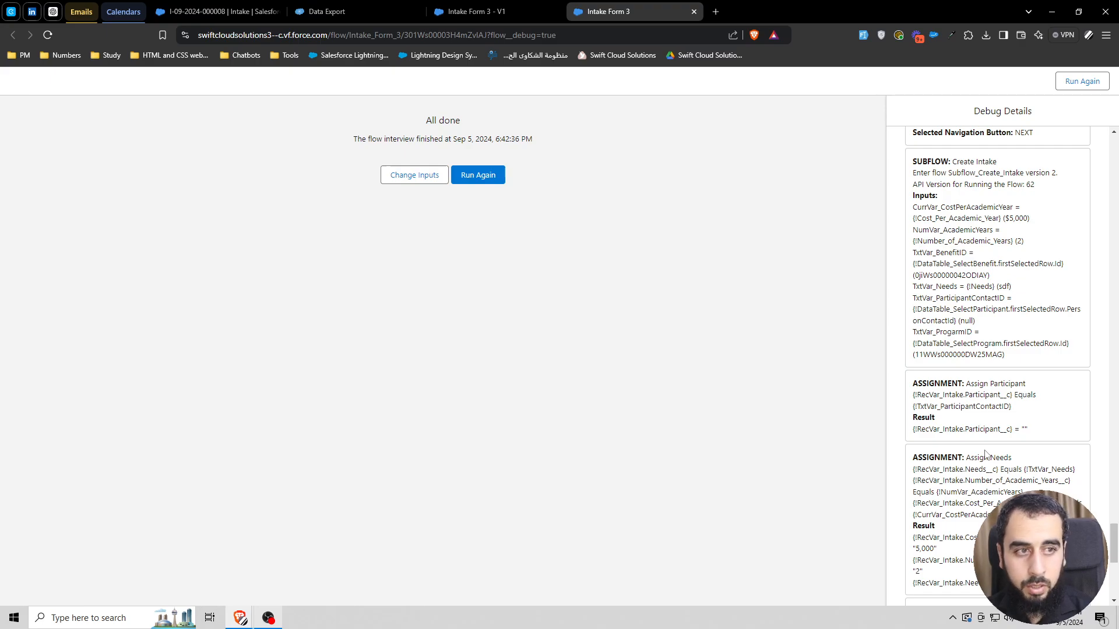
pyautogui.scroll(2, 985, 454)
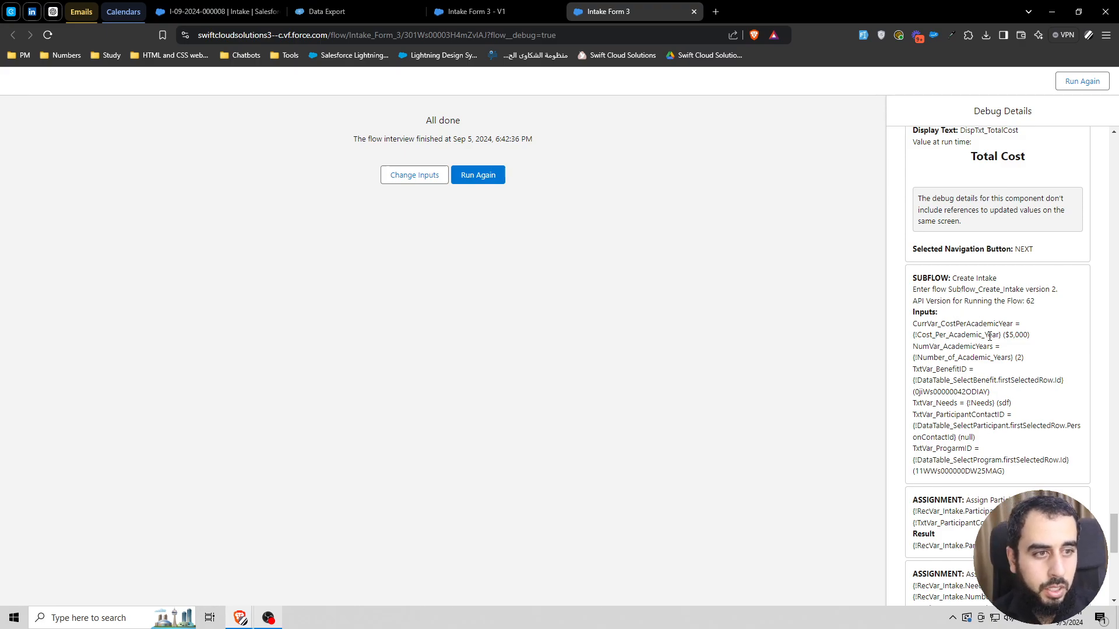
pyautogui.moveTo(953, 278); pyautogui.dragTo(1001, 282)
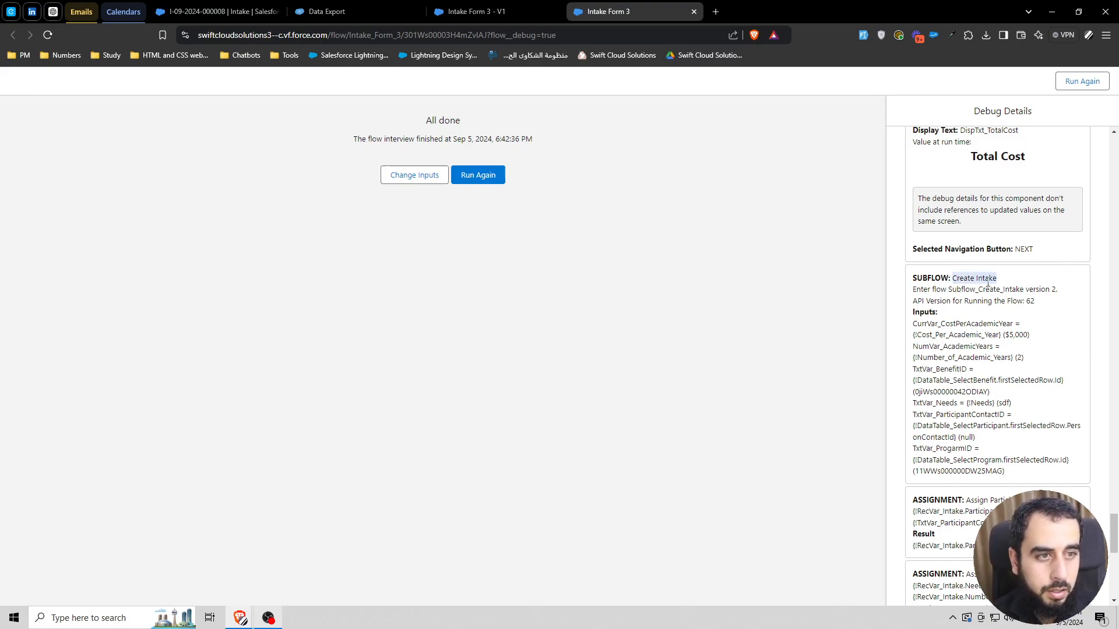
pyautogui.click(992, 343)
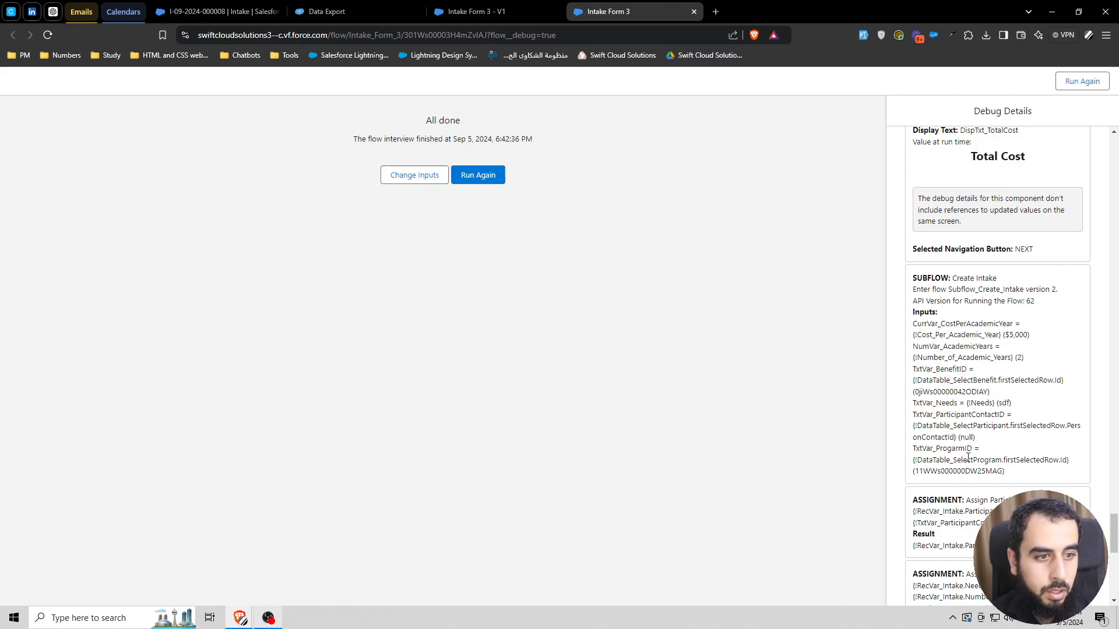
pyautogui.doubleClick(950, 449)
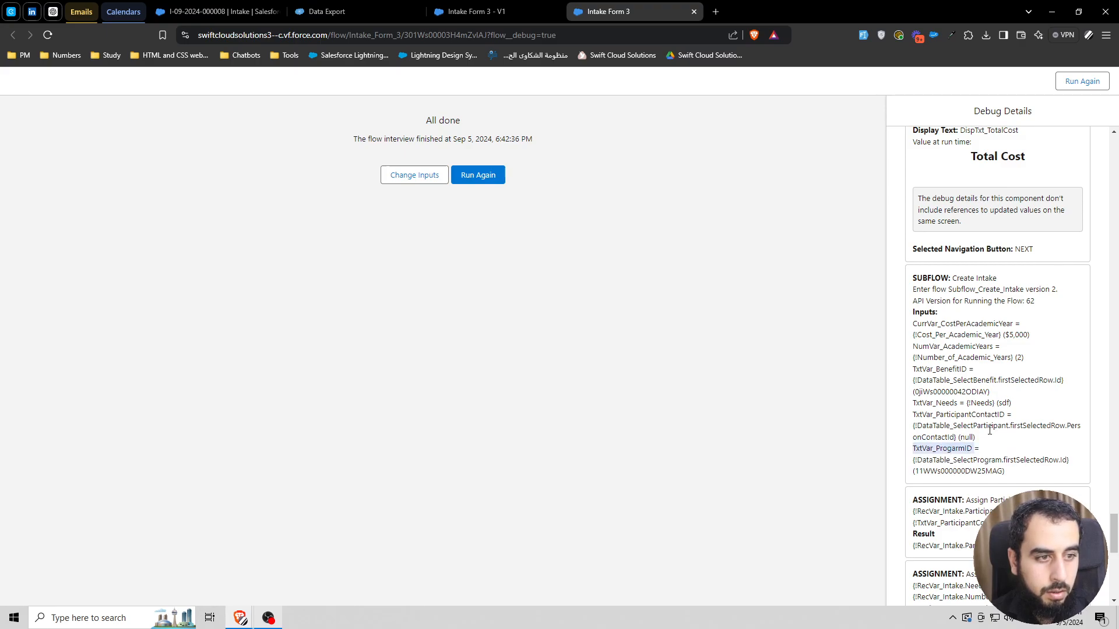
pyautogui.click(966, 437)
pyautogui.doubleClick(1074, 427)
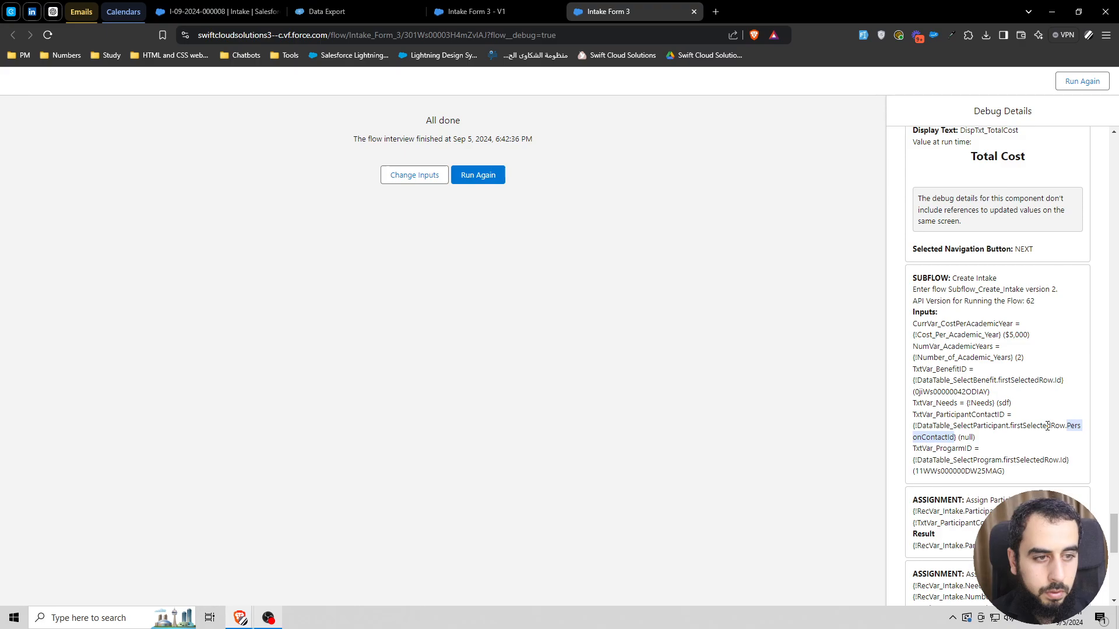
# - Open the referenced flow of the Get Household Members subflow from the Intake Form 3 builder
pyautogui.click(491, 17)
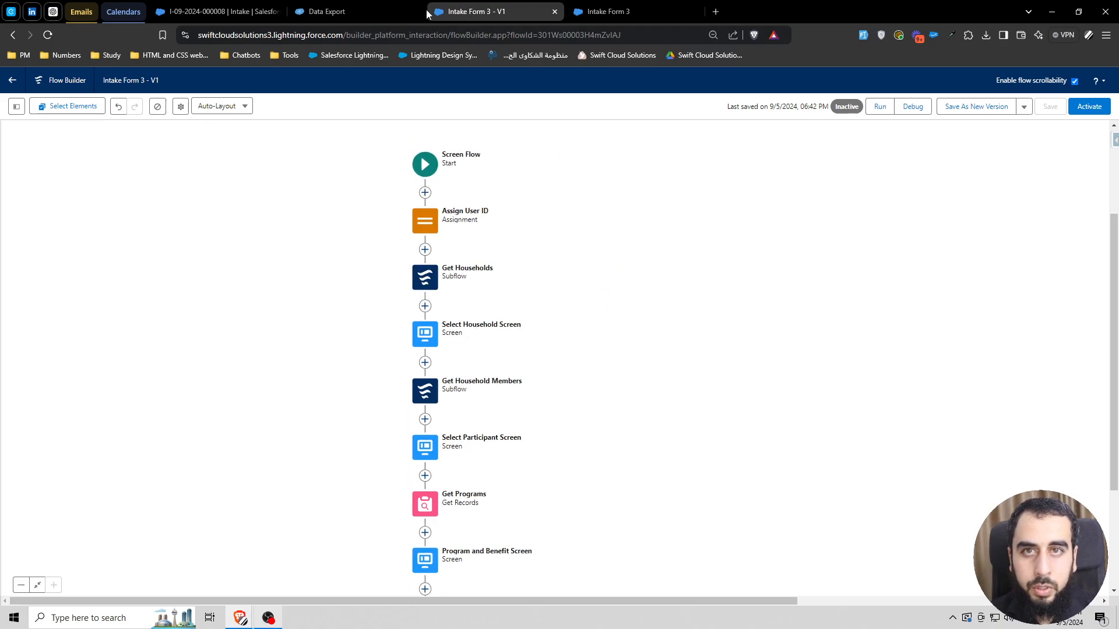
pyautogui.scroll(-2, 581, 265)
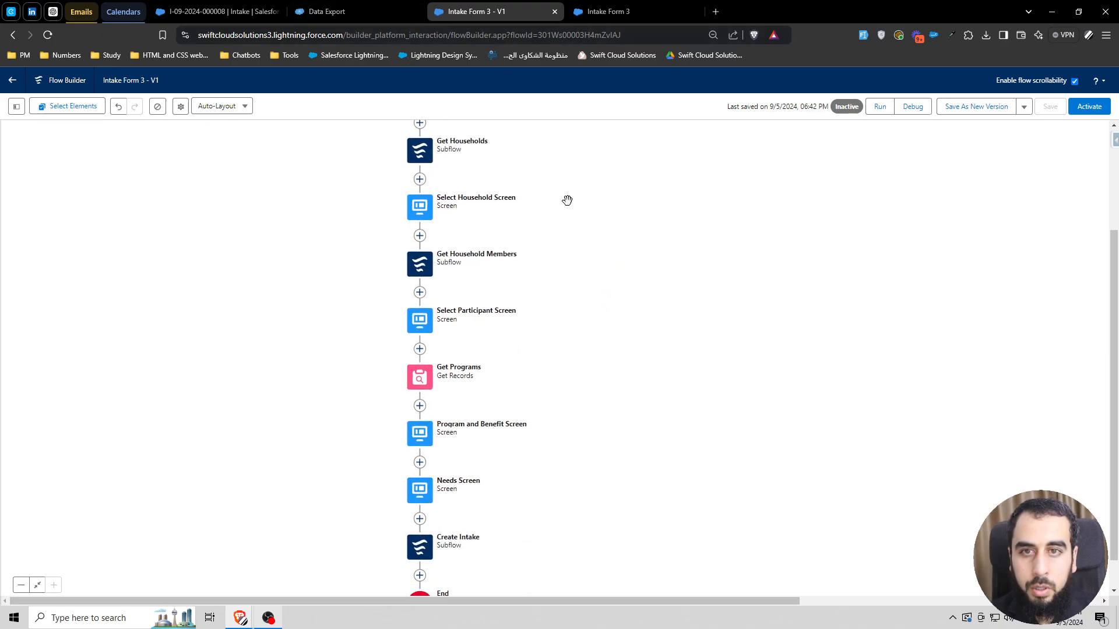
pyautogui.scroll(1, 565, 234)
pyautogui.click(422, 325)
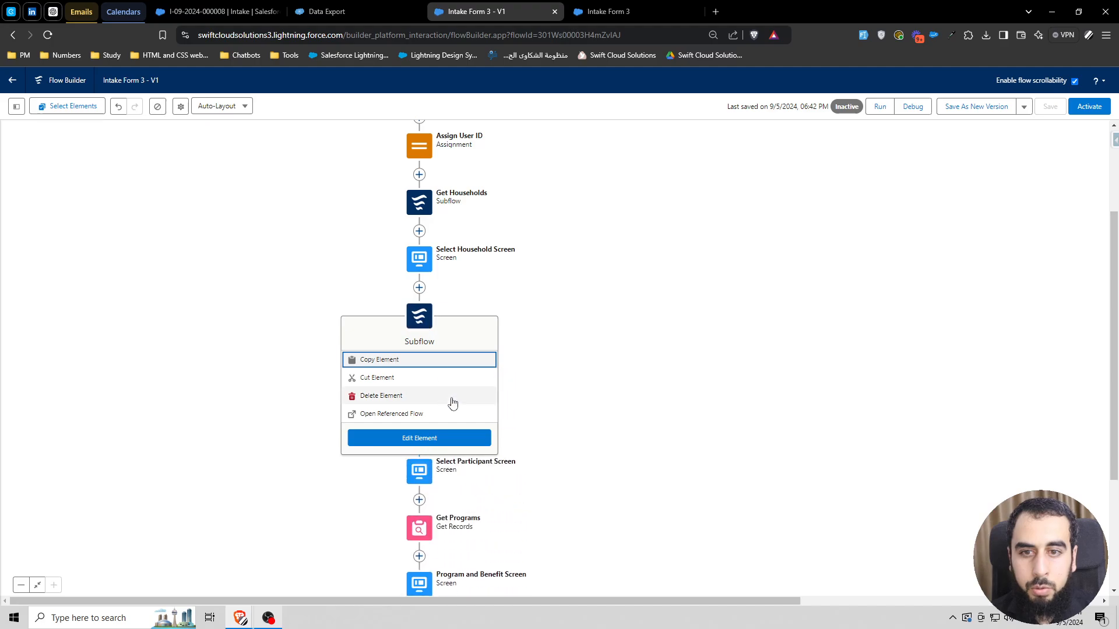
pyautogui.click(415, 414)
pyautogui.click(488, 16)
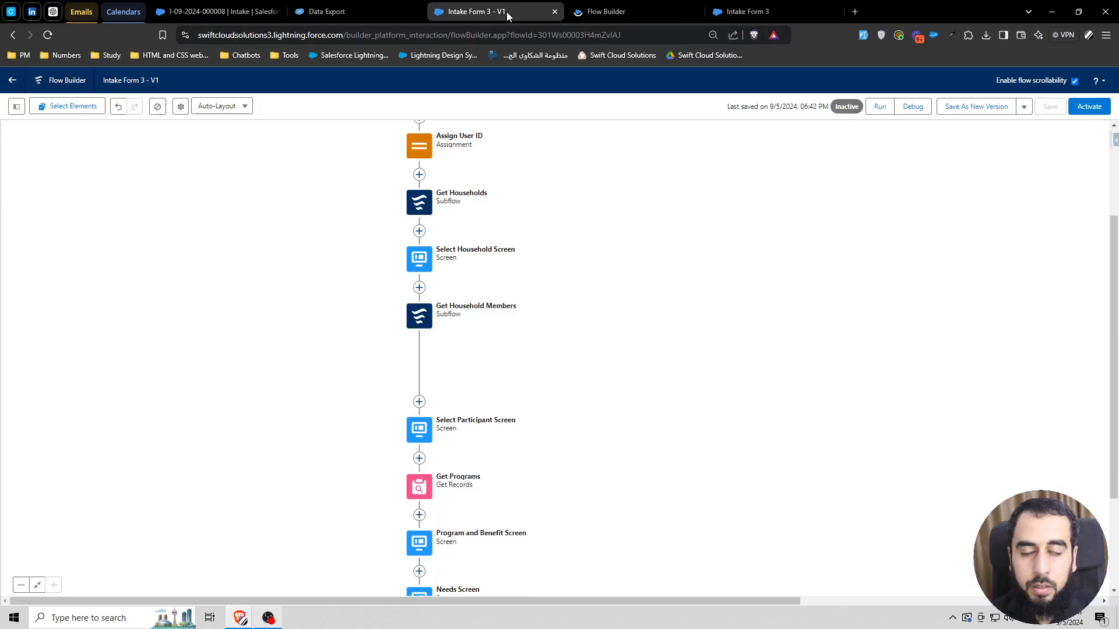
# - Add the PersonContactId field to the Get Person Accounts stored fields and save the Get Household Members subflow as a new version
pyautogui.click(605, 14)
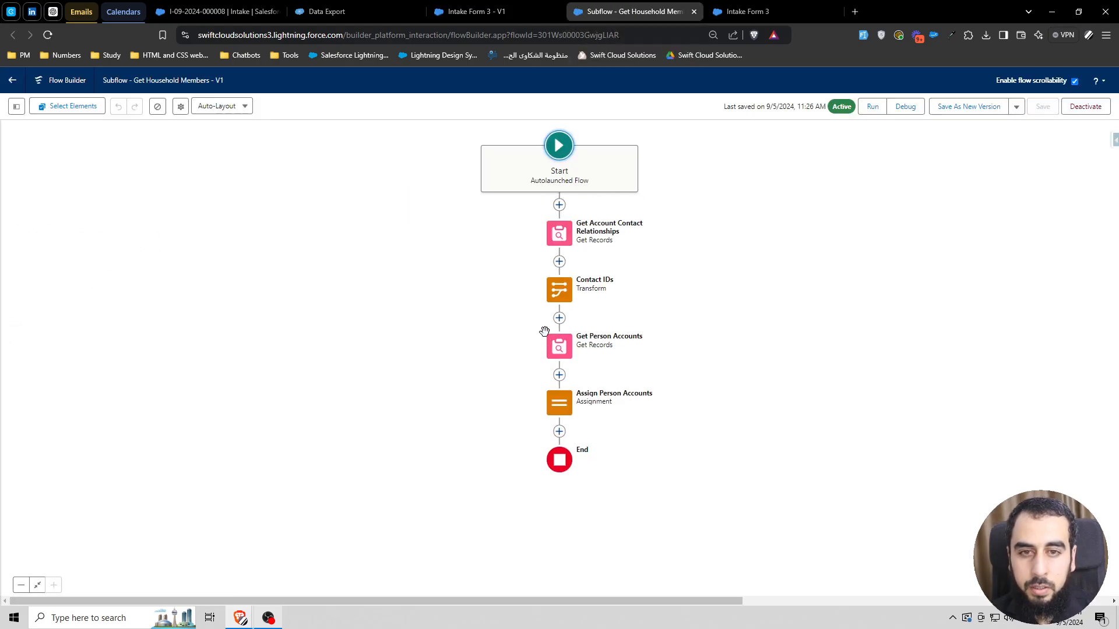
pyautogui.click(550, 339)
pyautogui.scroll(-2, 939, 515)
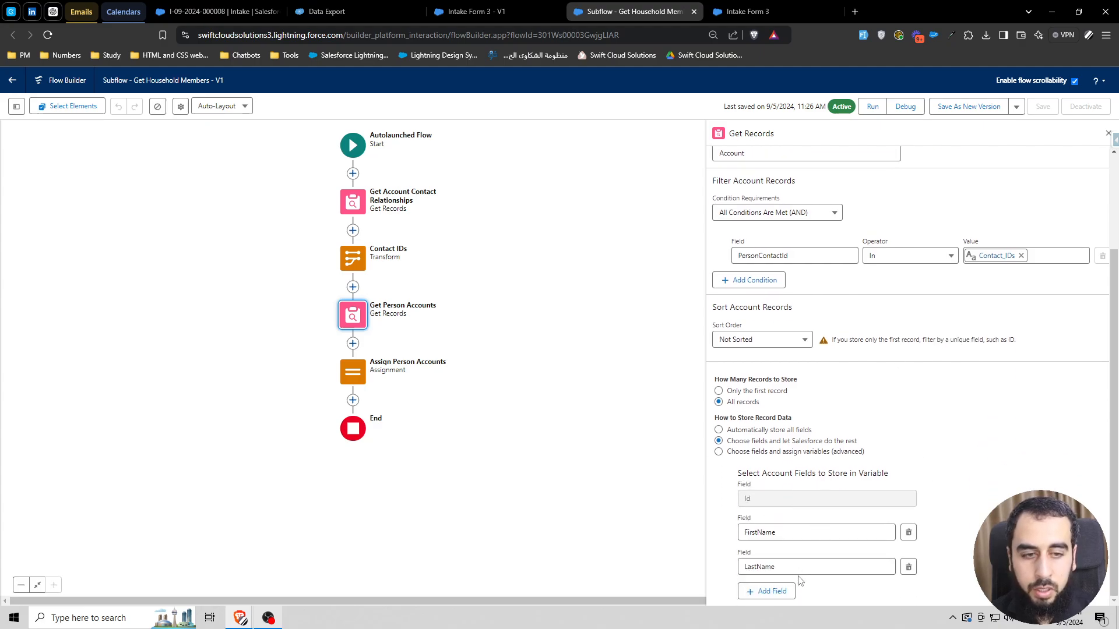
pyautogui.click(781, 592)
pyautogui.scroll(-1, 781, 588)
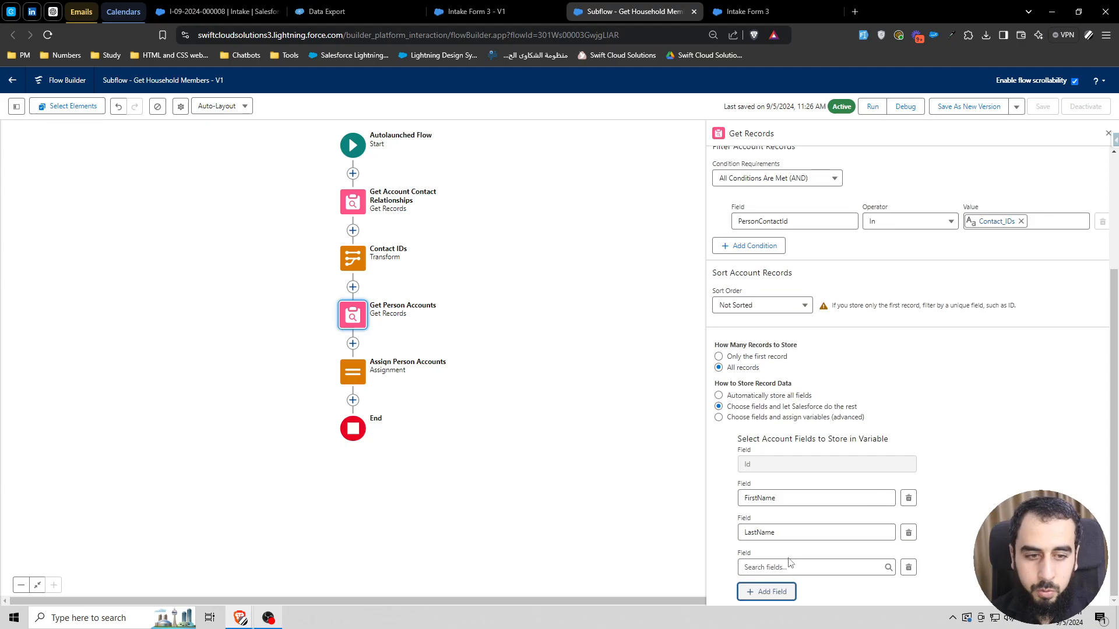
pyautogui.click(780, 562)
pyautogui.write('conta')
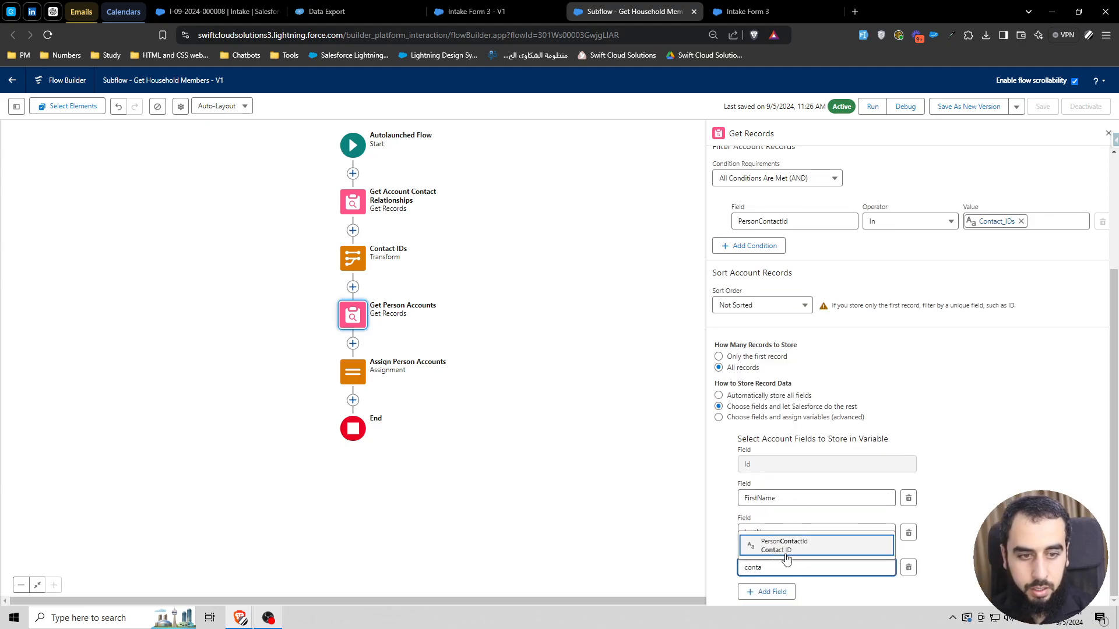
pyautogui.click(784, 546)
pyautogui.click(969, 106)
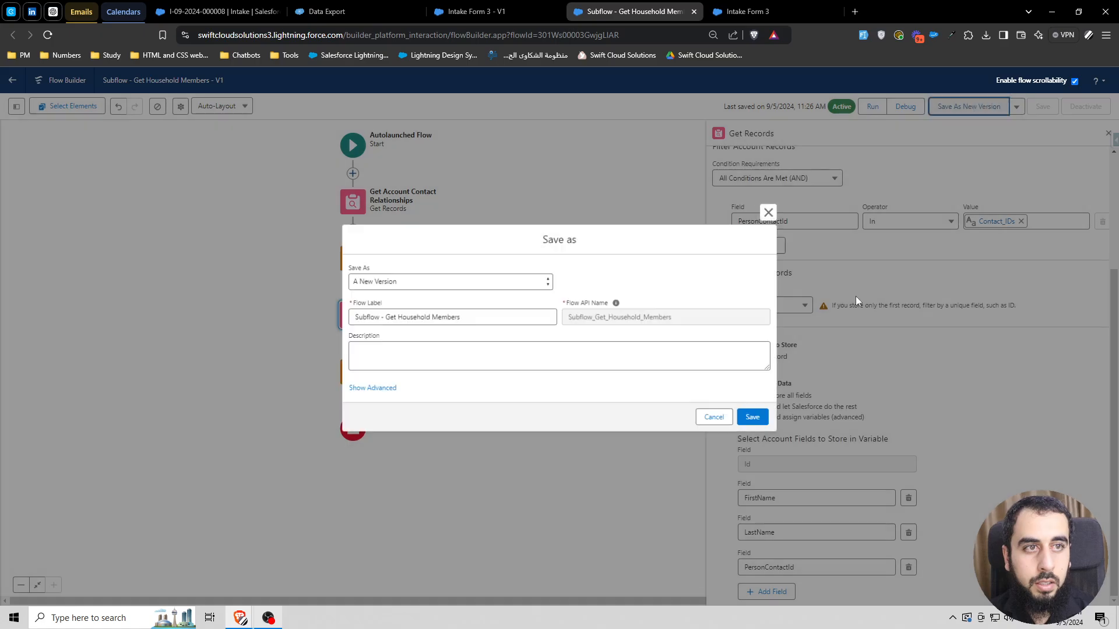
pyautogui.click(755, 418)
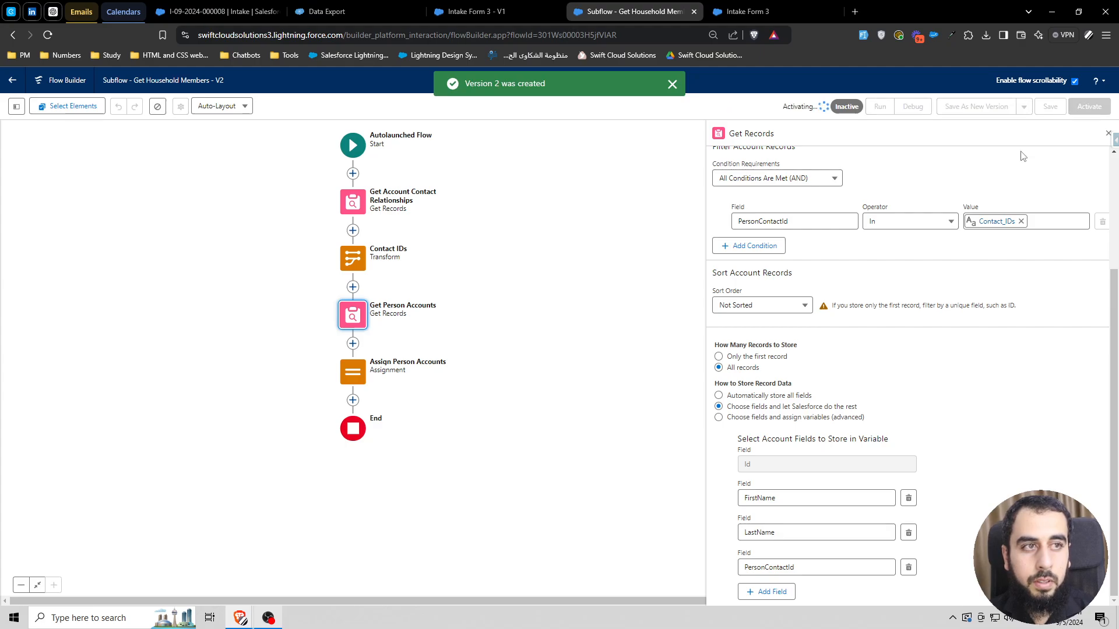
# - Reload the Intake Form 3 builder and start a debug run using the latest subflow versions
pyautogui.click(837, 11)
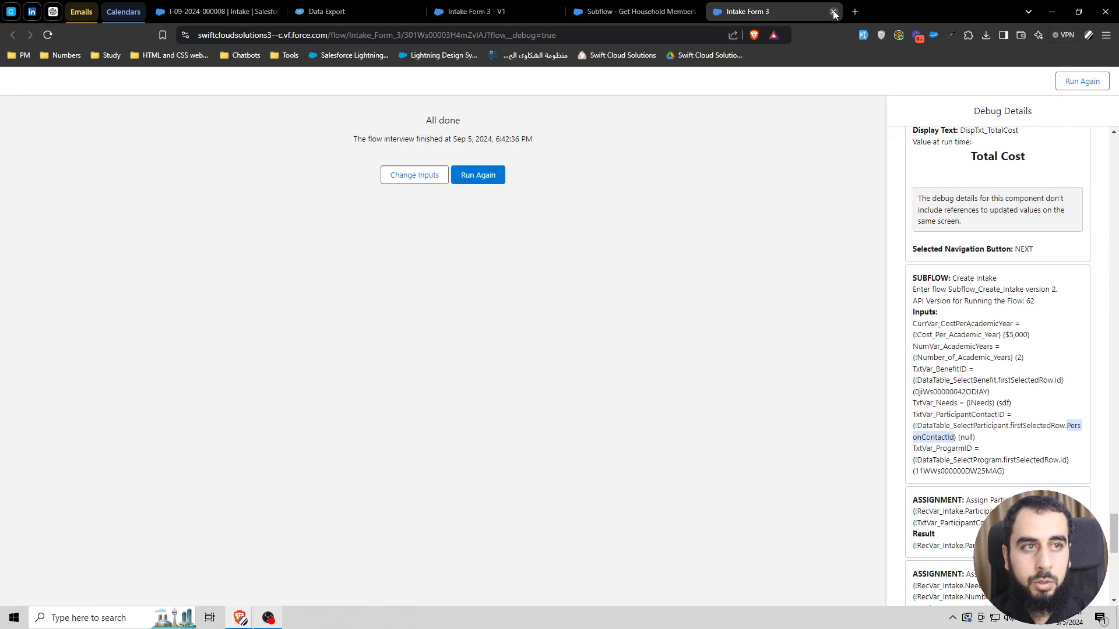
pyautogui.click(833, 12)
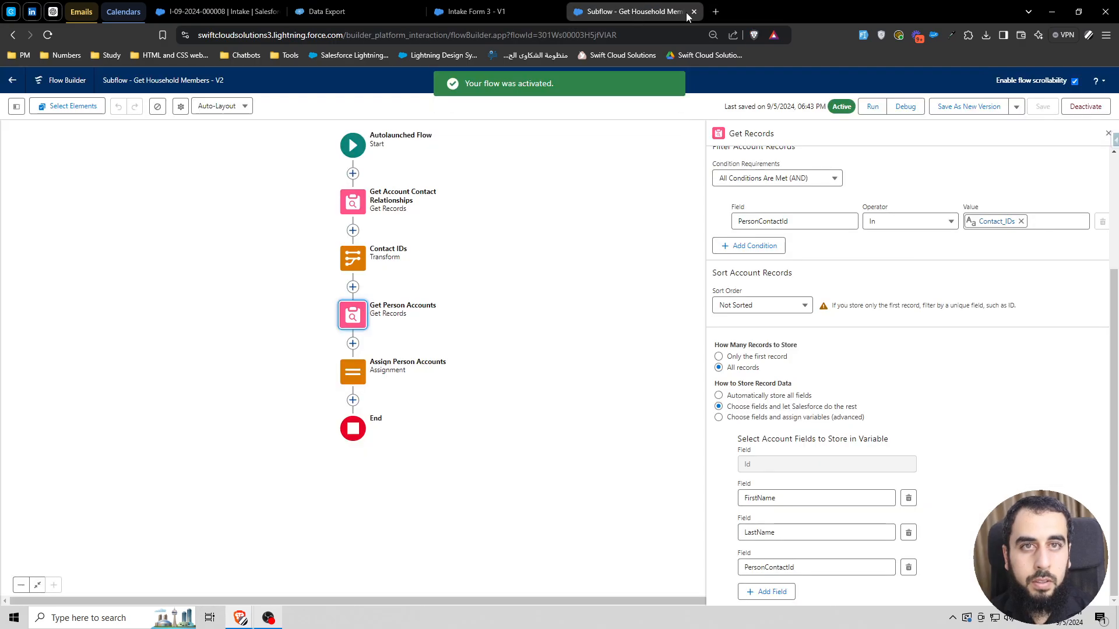
pyautogui.click(694, 12)
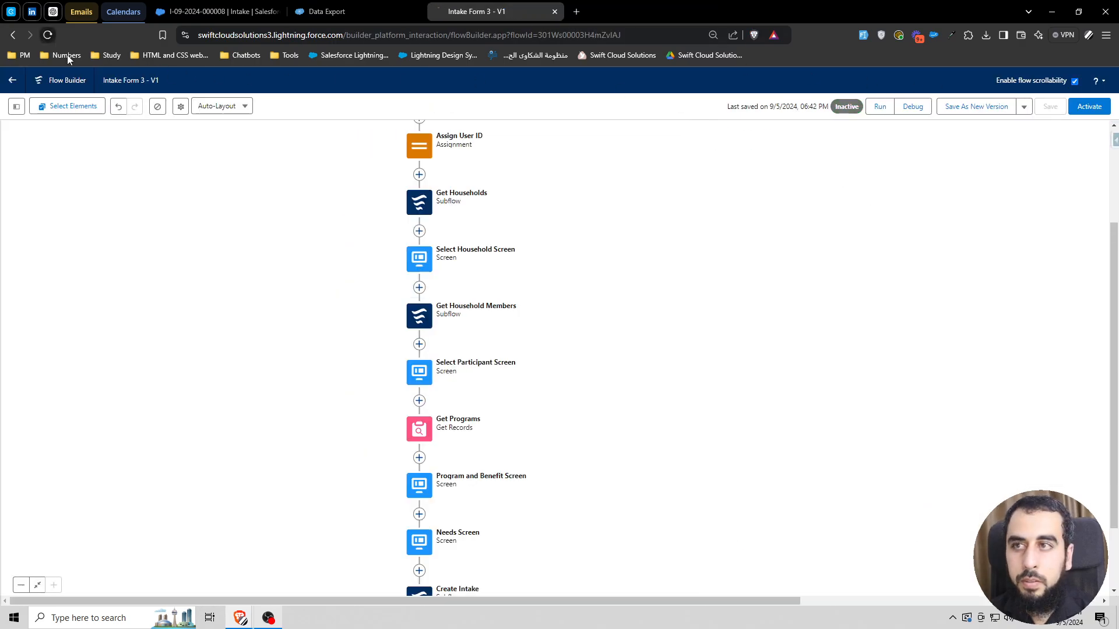
pyautogui.press('F5')
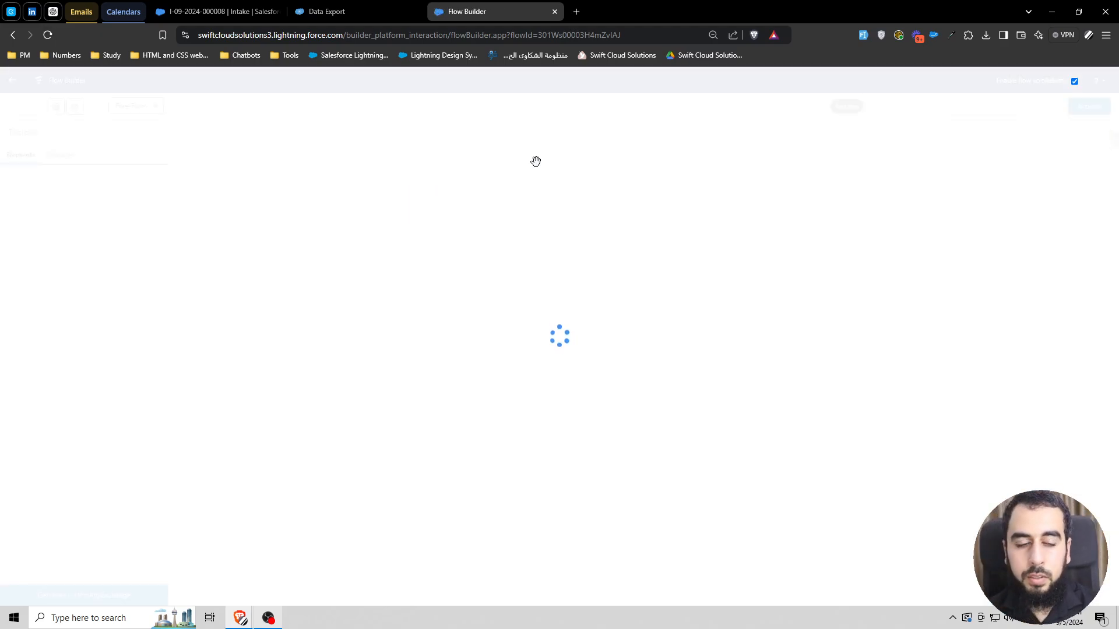
pyautogui.click(913, 107)
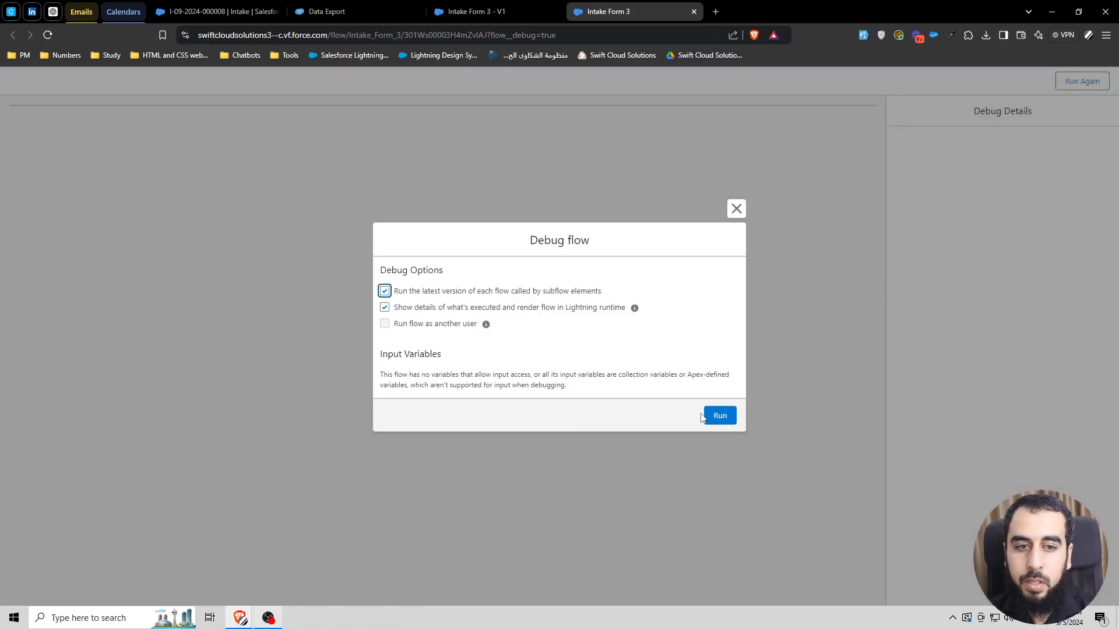
pyautogui.click(719, 415)
# - Pick the Alpha household and the Potato participant in the debug run
pyautogui.scroll(-5, 35, 350)
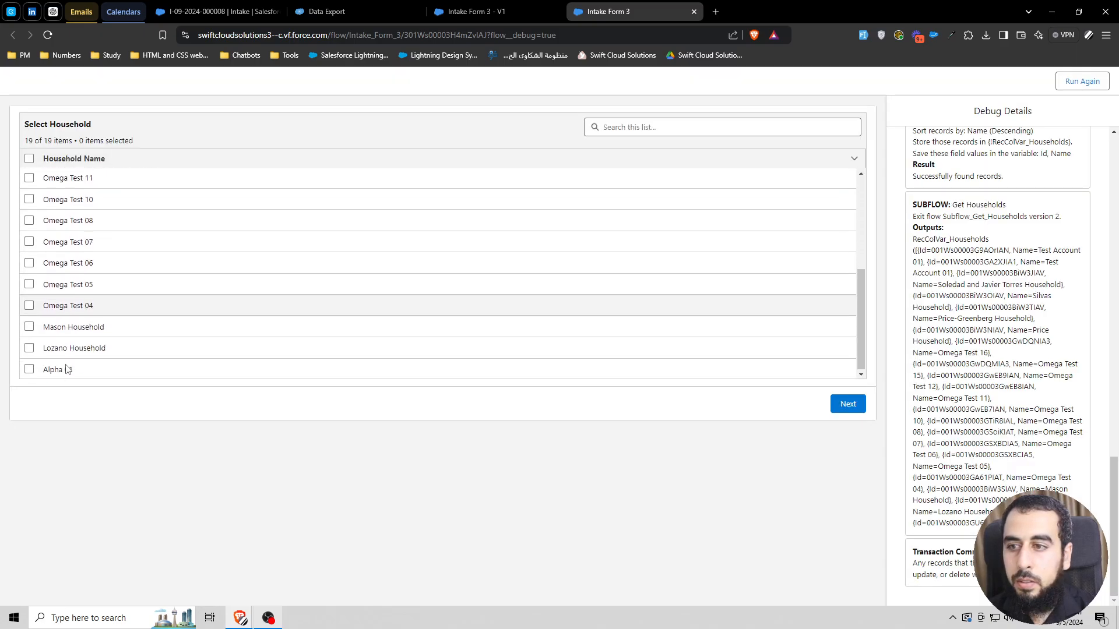
pyautogui.click(29, 369)
pyautogui.click(848, 404)
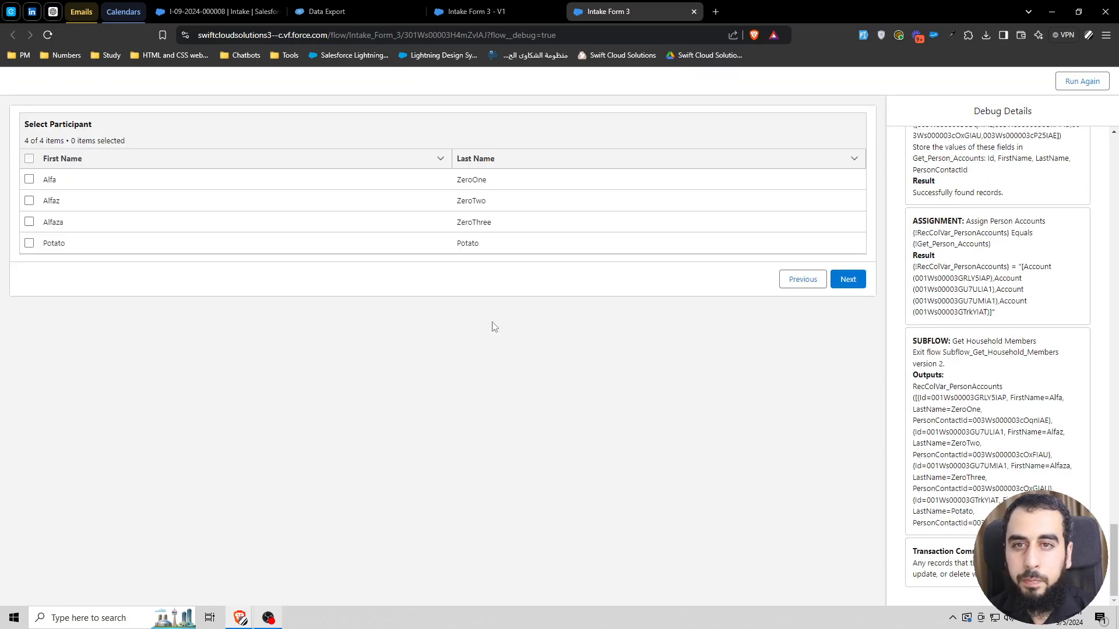
pyautogui.click(30, 244)
pyautogui.click(848, 279)
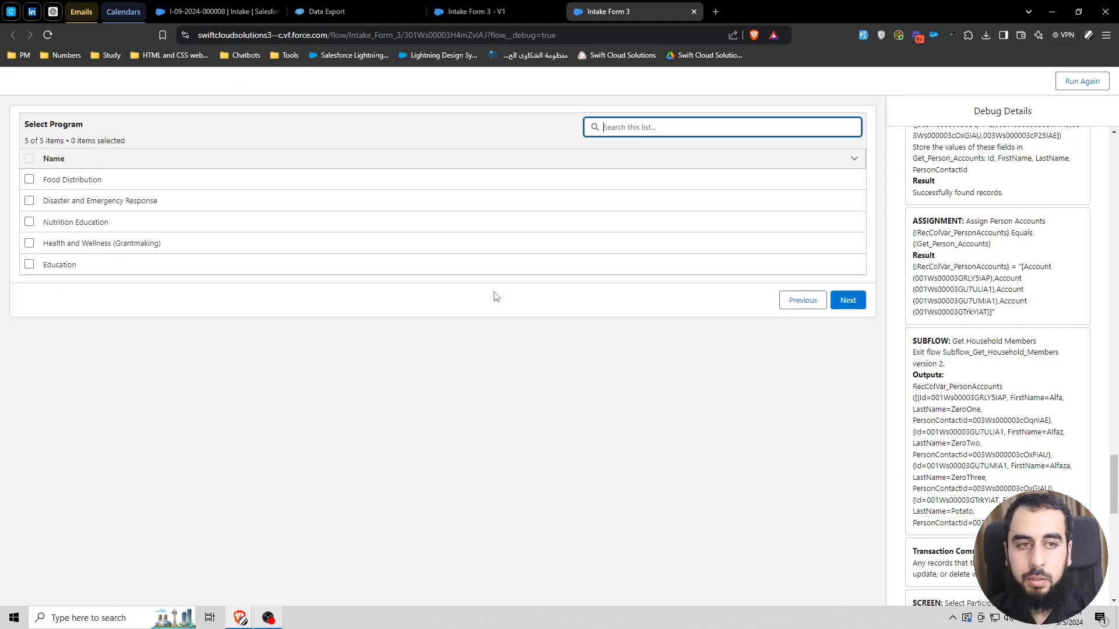
# - Choose the Education program with the Tuition Fee benefit and go to the needs screen
pyautogui.click(29, 265)
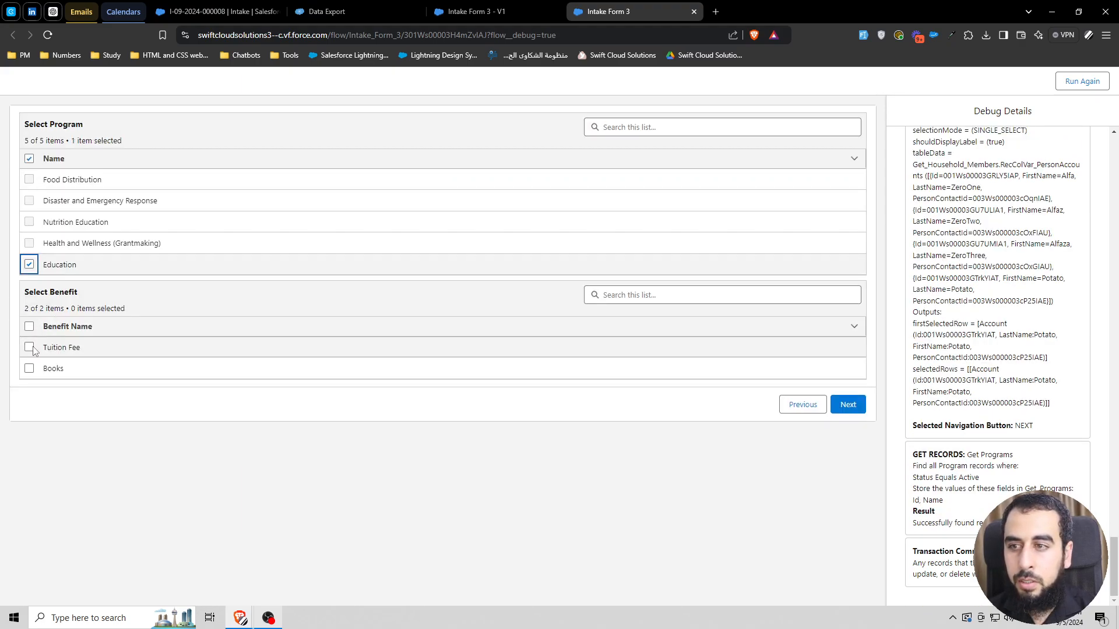
pyautogui.click(29, 346)
pyautogui.click(848, 404)
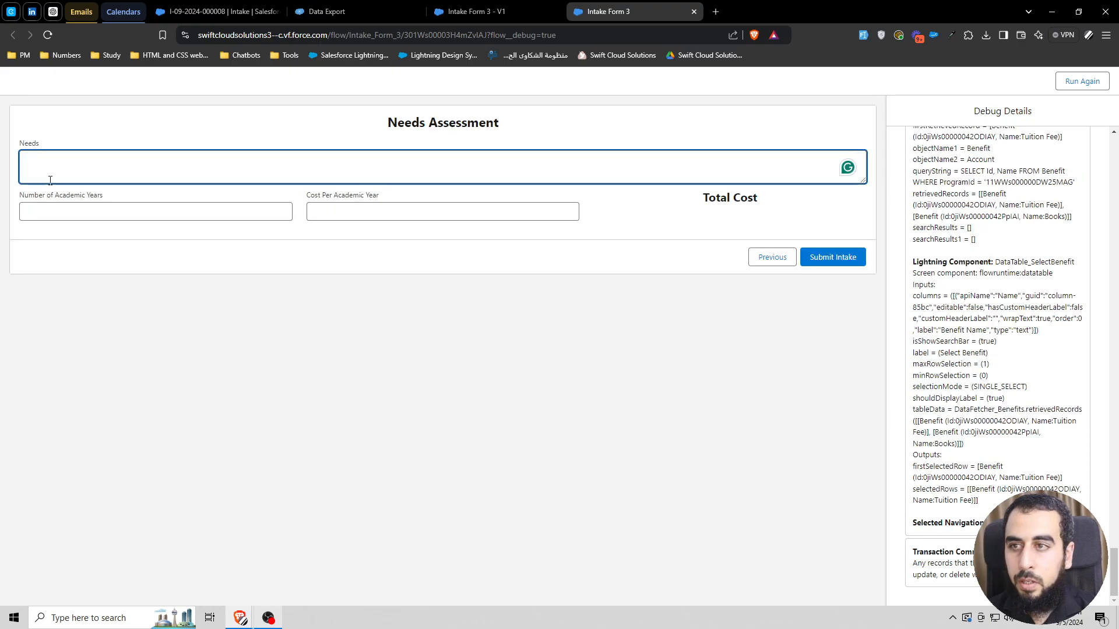
# - Enter needs aaa, 2 academic years and 5000 per year, and submit the intake
pyautogui.click(51, 178)
pyautogui.write('aaa')
pyautogui.click(59, 210)
pyautogui.click(86, 240)
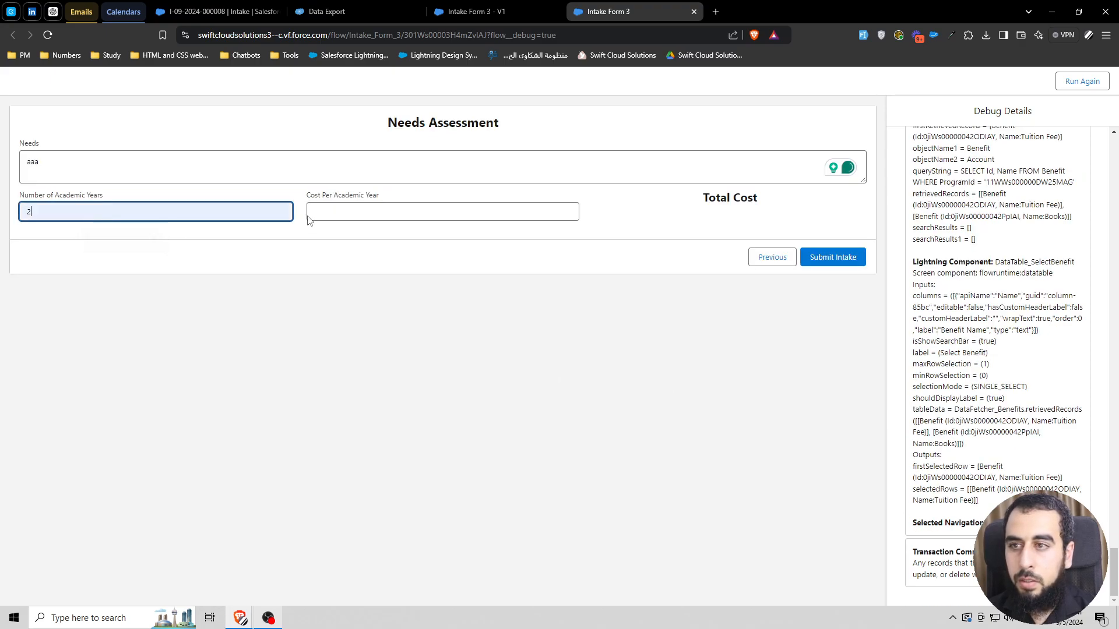
pyautogui.click(376, 212)
pyautogui.press('Down')
pyautogui.press('Return')
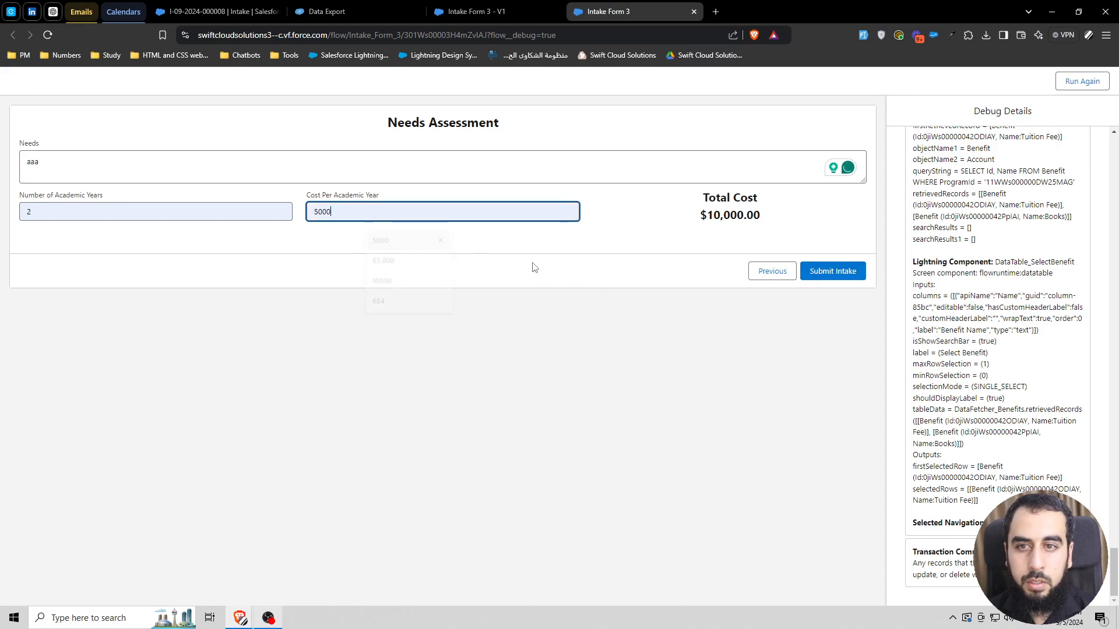
pyautogui.click(848, 270)
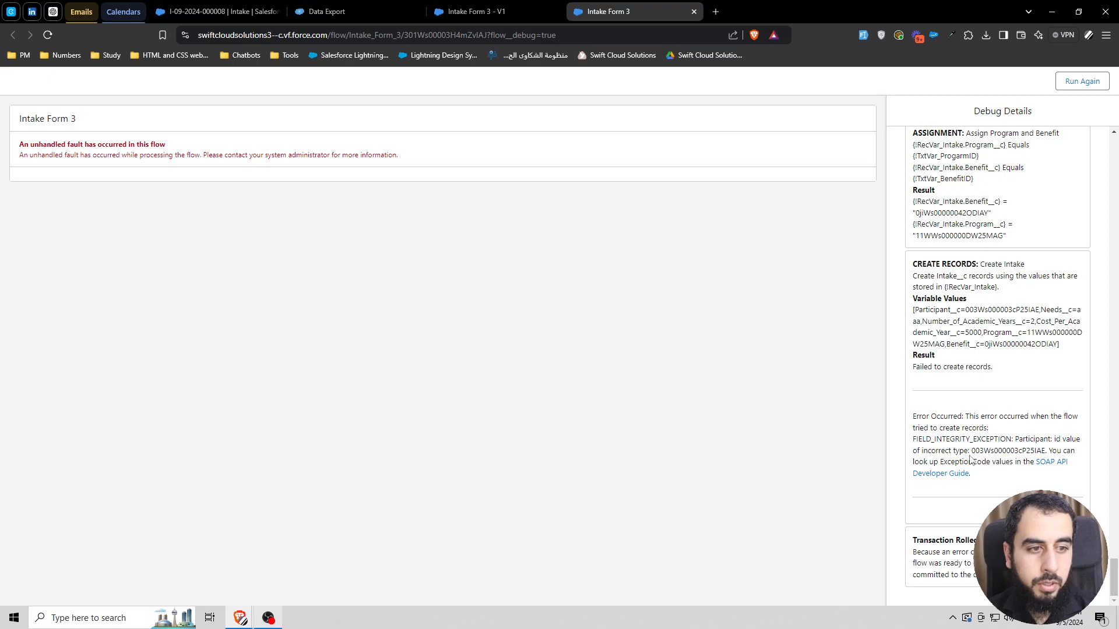
# - Copy the participant ID from the create-records error and open the Create Intake subflow from the Intake Form 3 builder
pyautogui.doubleClick(1026, 451)
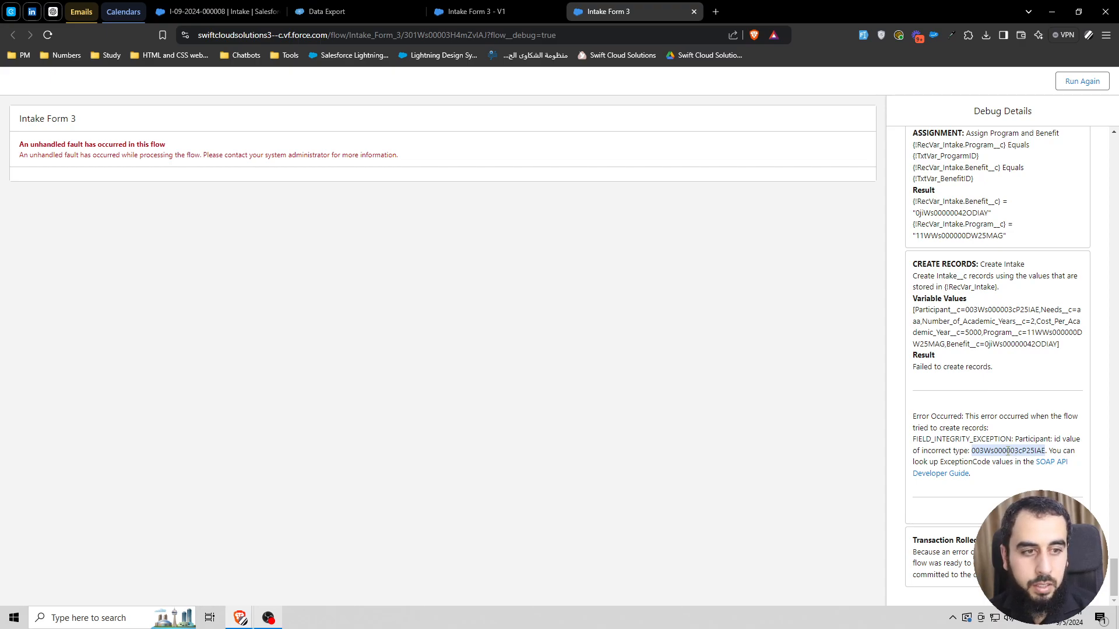
pyautogui.moveTo(972, 450); pyautogui.dragTo(1047, 452)
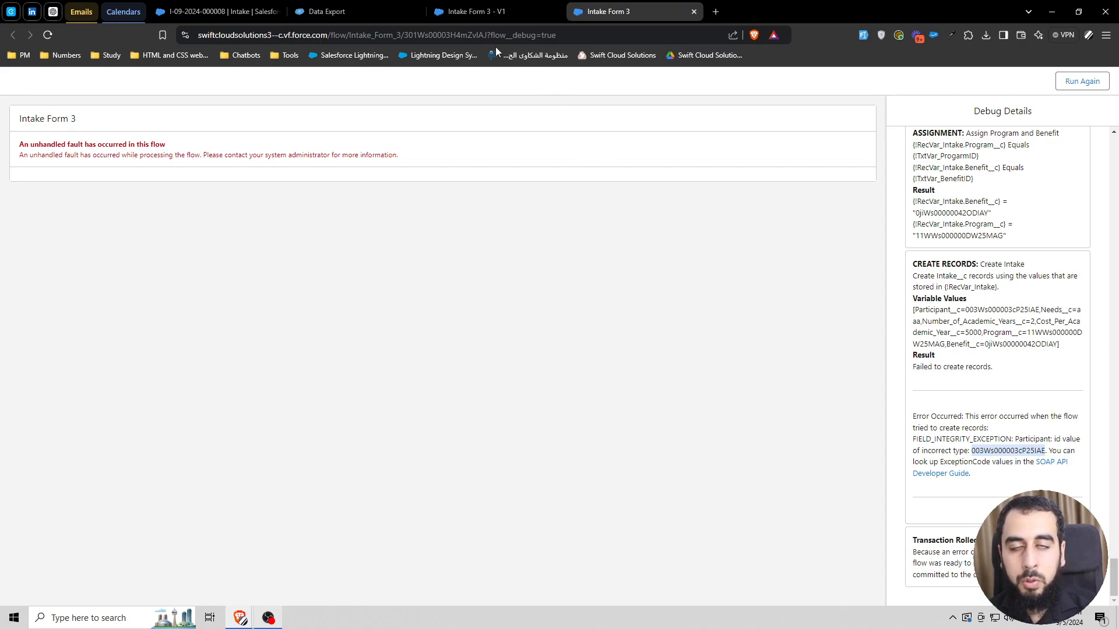
pyautogui.click(483, 16)
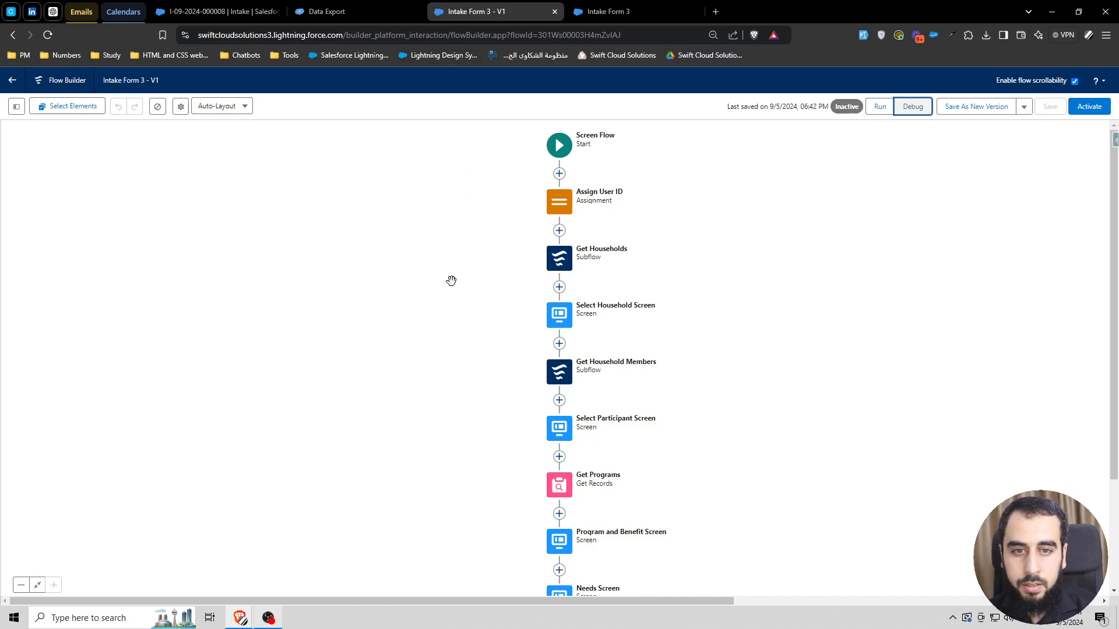
pyautogui.click(558, 371)
pyautogui.click(516, 470)
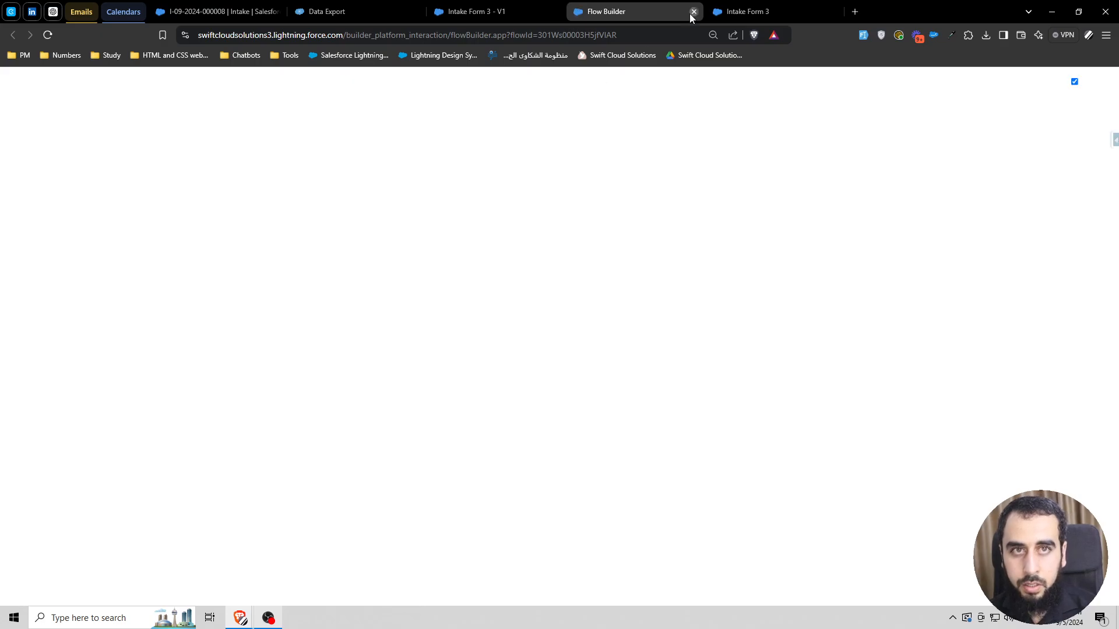
pyautogui.click(693, 12)
pyautogui.scroll(-3, 704, 432)
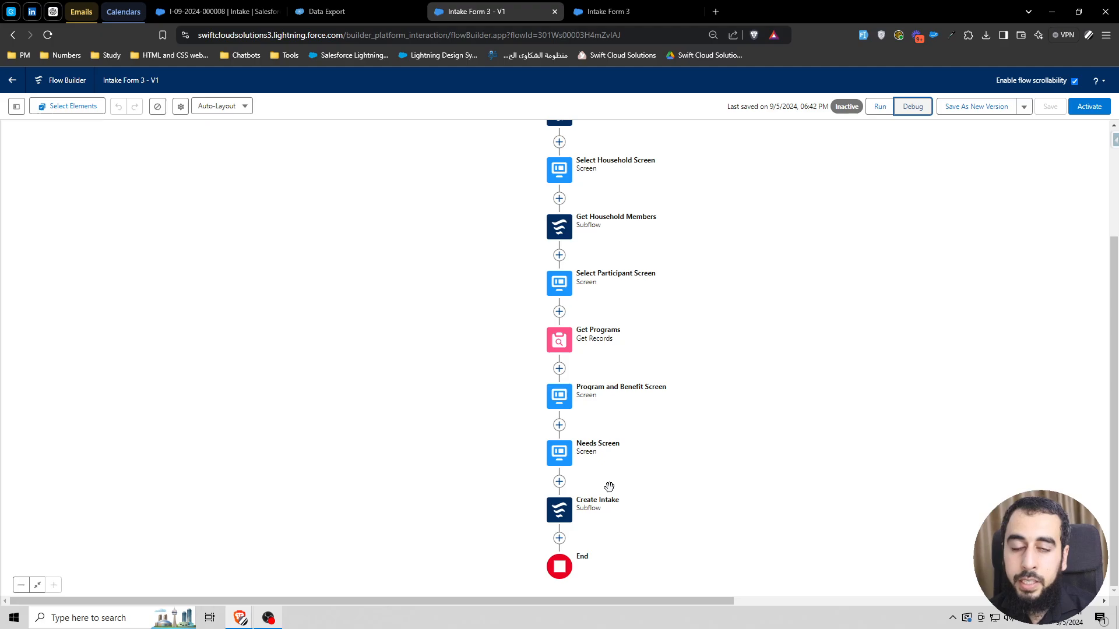
pyautogui.click(560, 510)
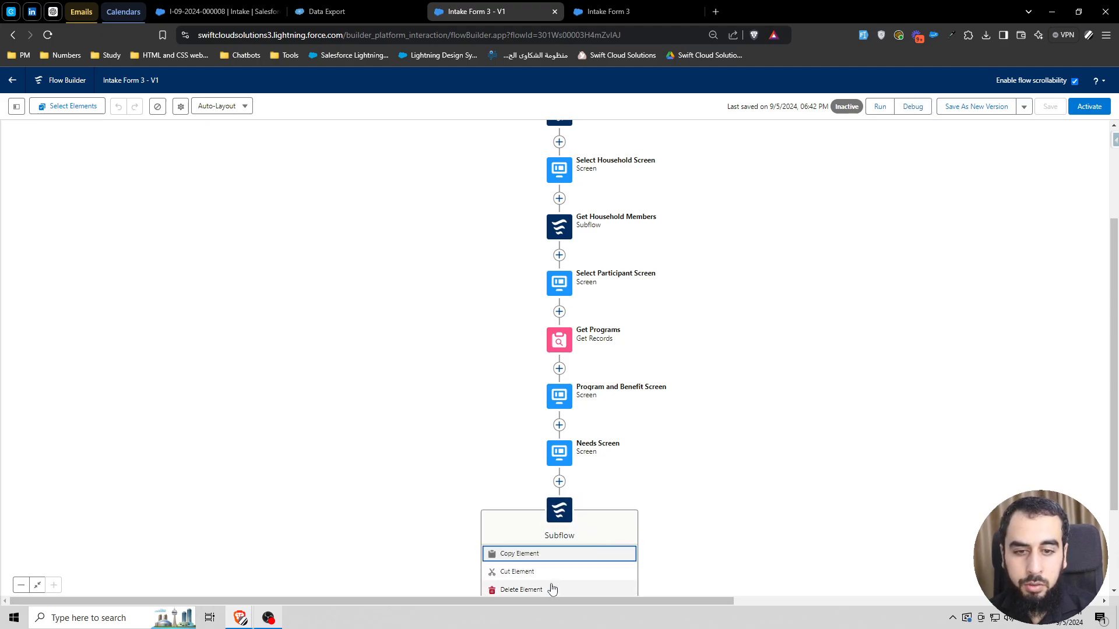
pyautogui.click(523, 485)
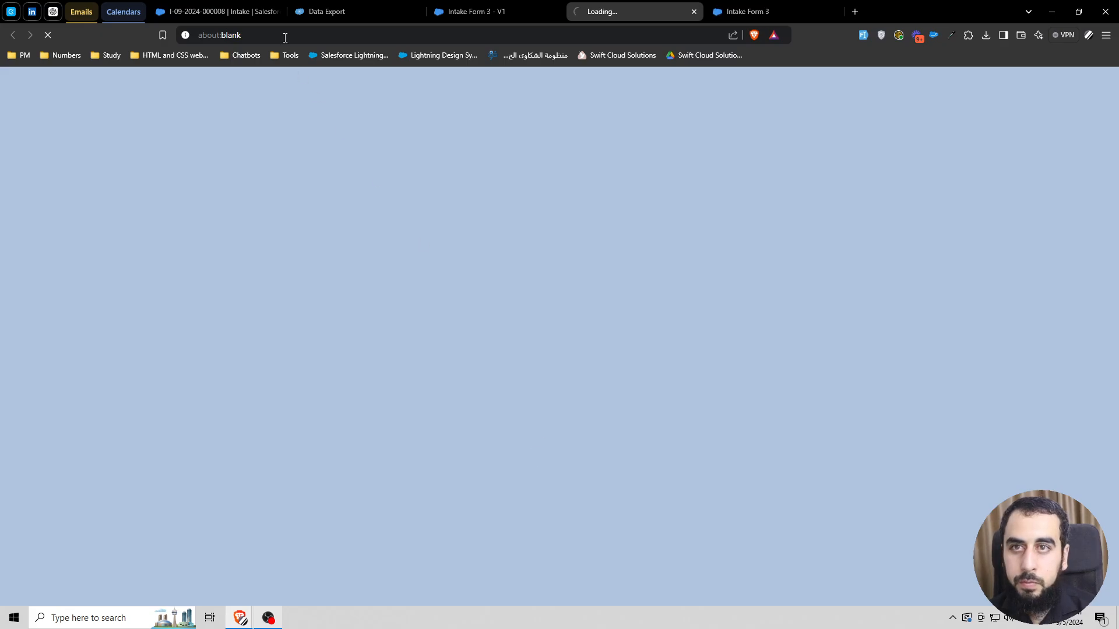
# - Open the newest intake record's participant lookup for editing to see which records it accepts
pyautogui.click(245, 13)
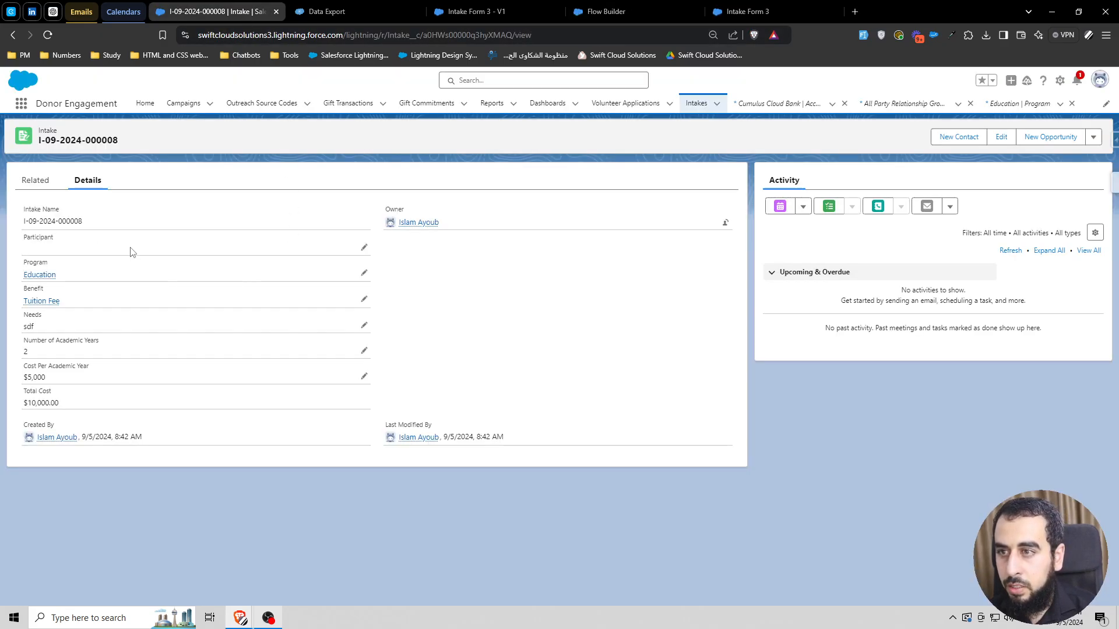
pyautogui.click(364, 248)
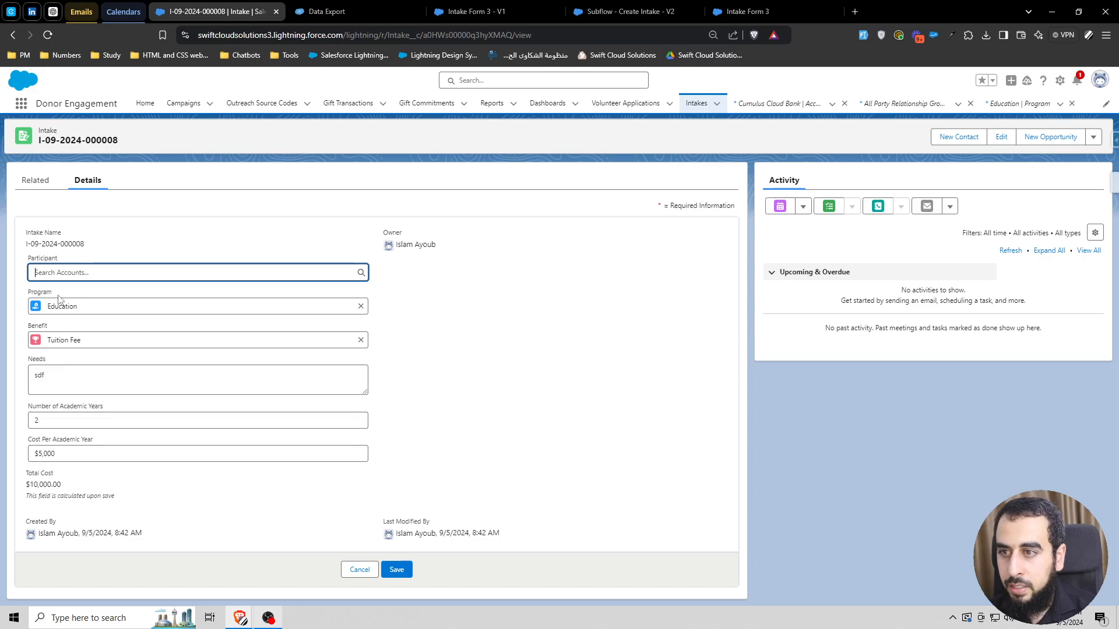
pyautogui.click(79, 272)
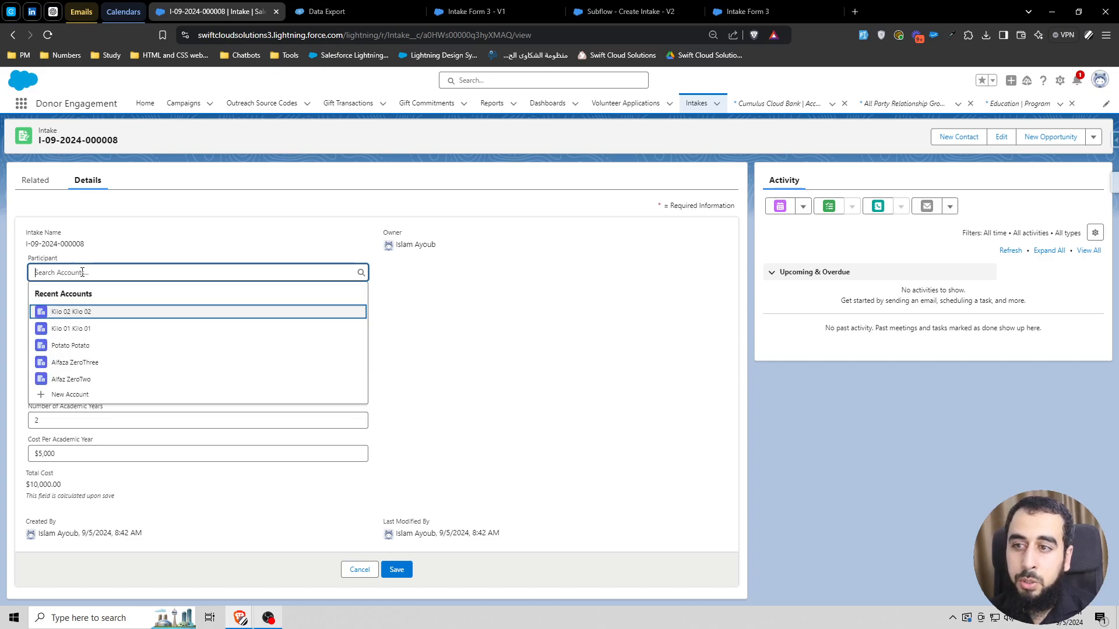
# - Open the Assign Participant assignment in the Create Intake subflow and search the toolbox for TxtVar_ParticipantContactID
pyautogui.click(641, 16)
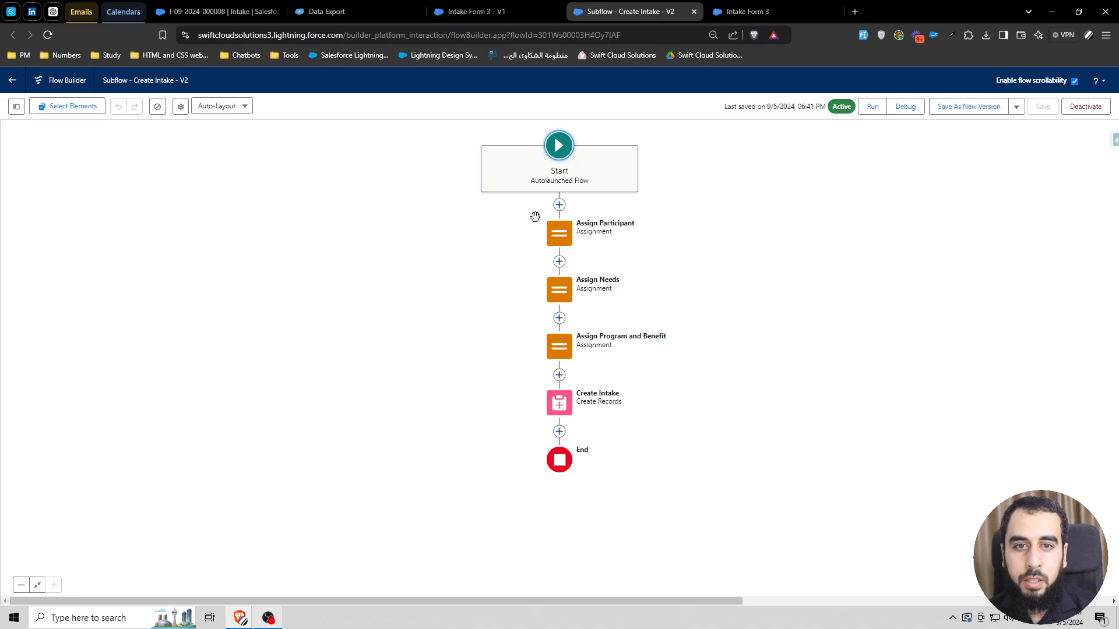
pyautogui.doubleClick(557, 235)
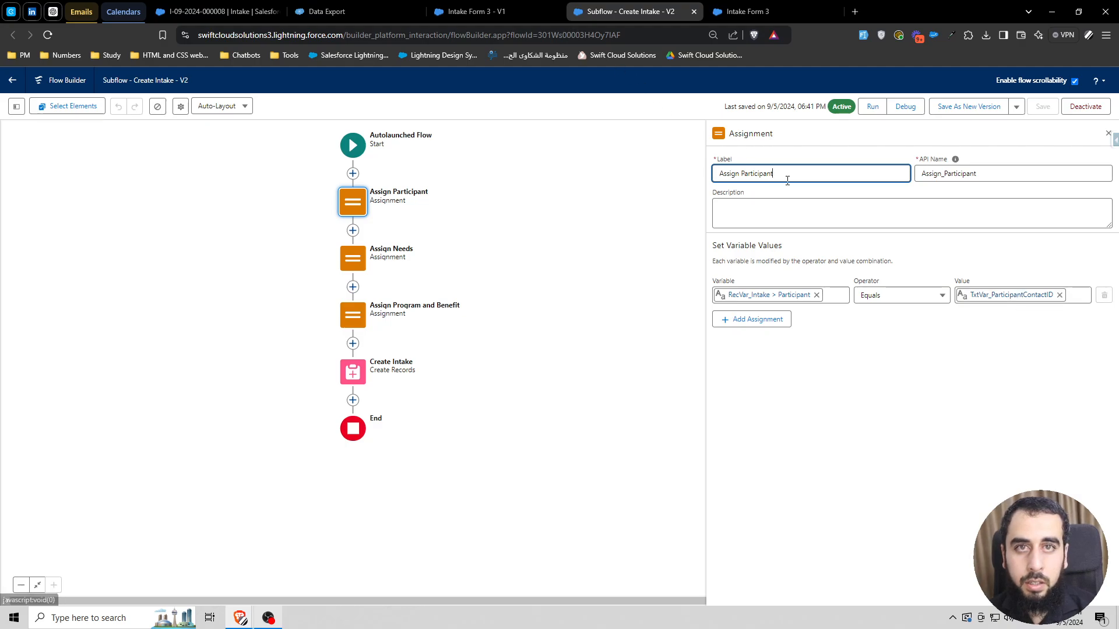
pyautogui.click(1007, 297)
pyautogui.click(39, 178)
pyautogui.click(17, 106)
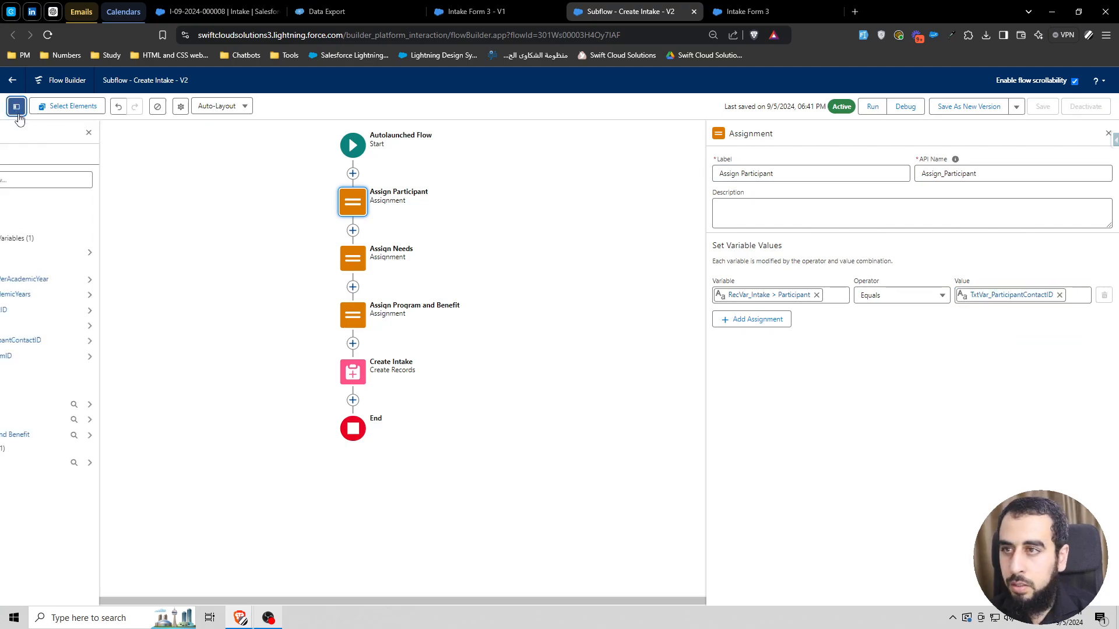
pyautogui.click(81, 180)
pyautogui.write('TxtVar_ParticipantContactID')
# - Rename the subflow variable TxtVar_ParticipantContactID to TxtVar_ParticipantAccountID
pyautogui.click(85, 255)
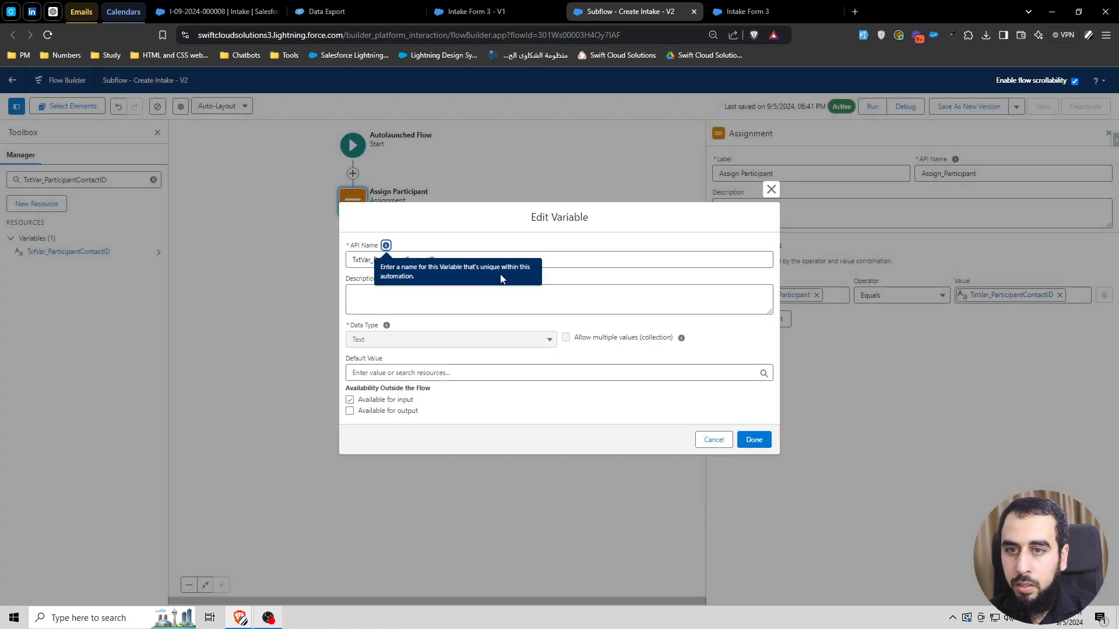
pyautogui.moveTo(406, 260); pyautogui.dragTo(475, 259)
pyautogui.write('Accou')
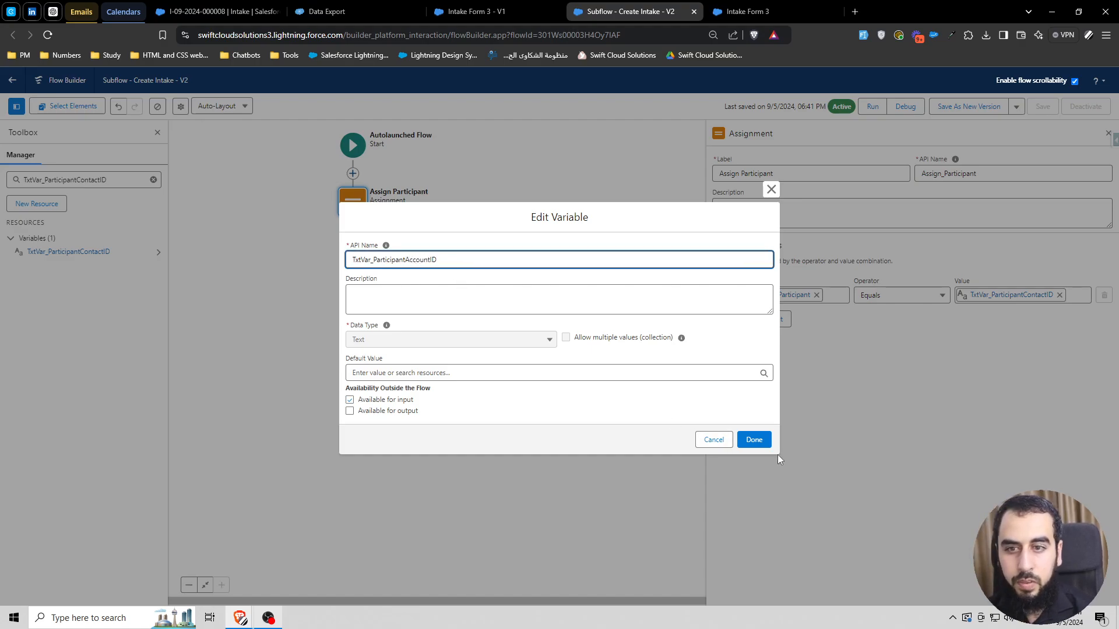
pyautogui.click(755, 439)
# - Save the Create Intake subflow as a new version and activate it
pyautogui.click(969, 106)
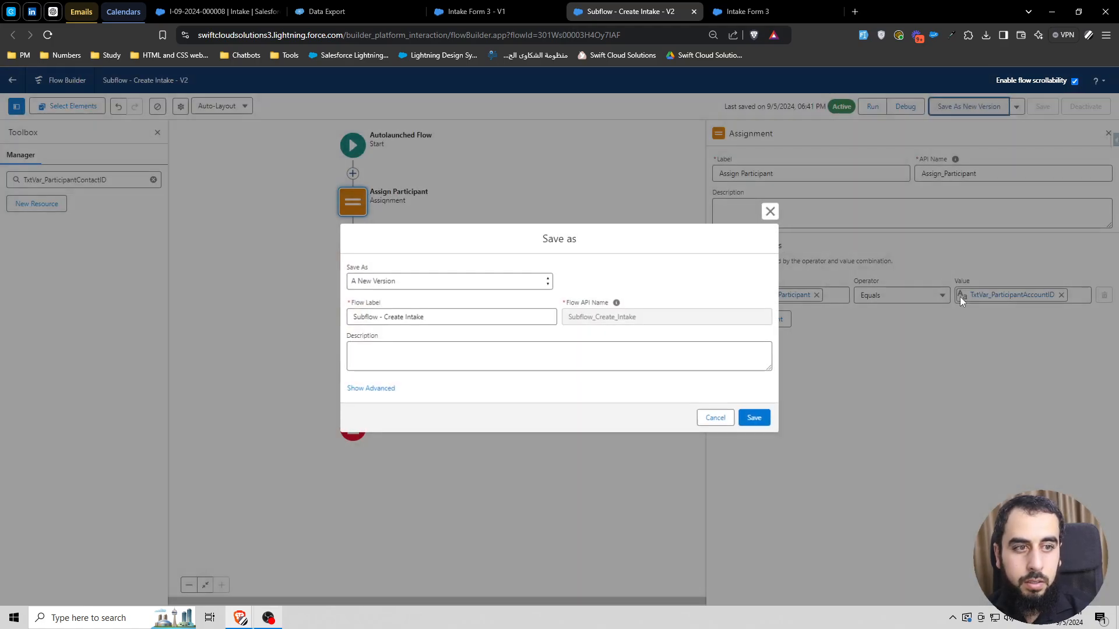
pyautogui.click(755, 419)
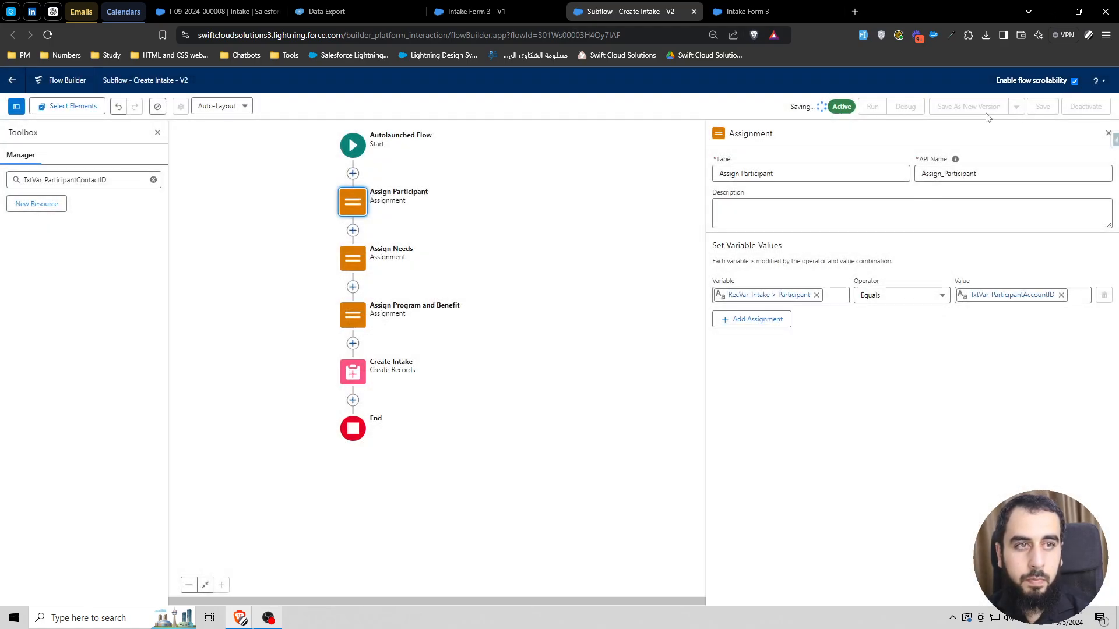
pyautogui.click(1086, 107)
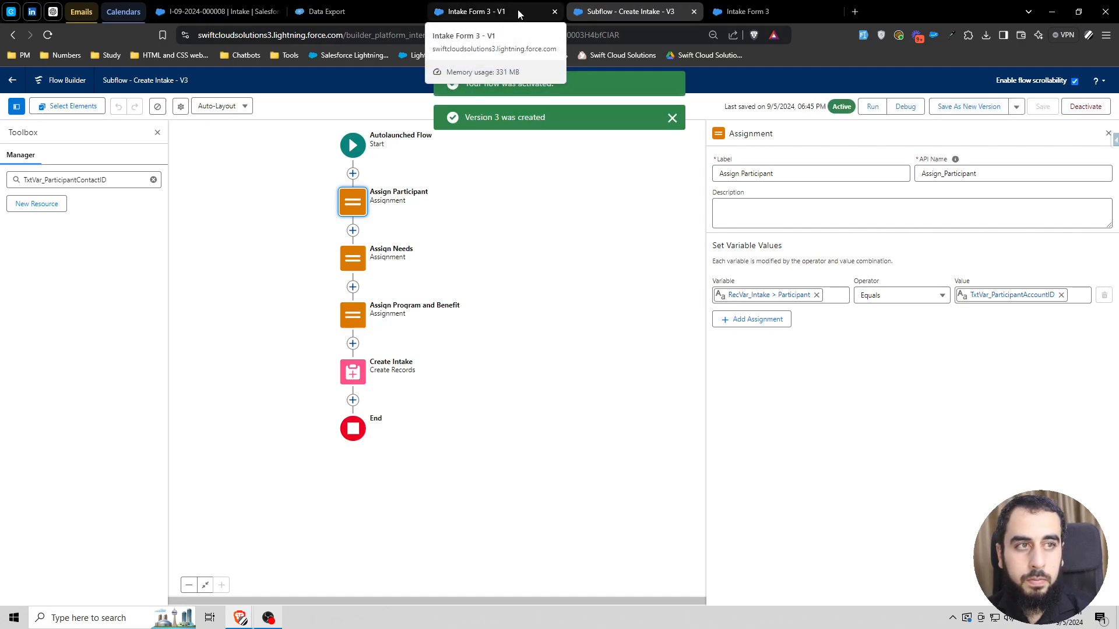
# - In the refreshed Intake Form 3 builder, map the Create Intake subflow's TxtVar_ParticipantAccountID input to Select Participant > First Selected Row > Account ID
pyautogui.click(694, 12)
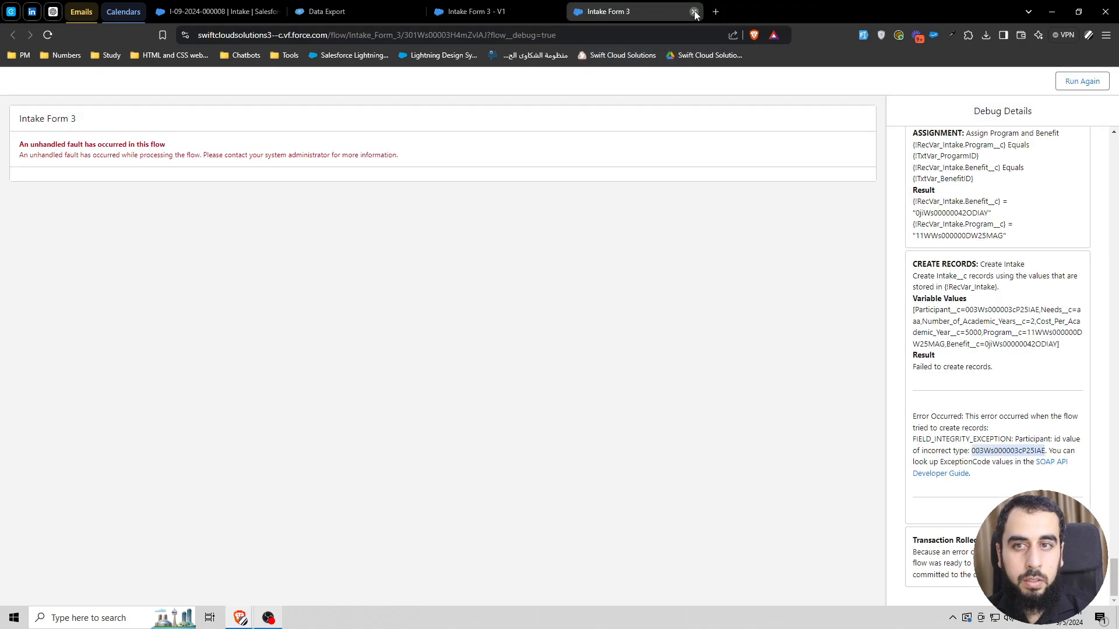
pyautogui.click(697, 10)
pyautogui.click(48, 35)
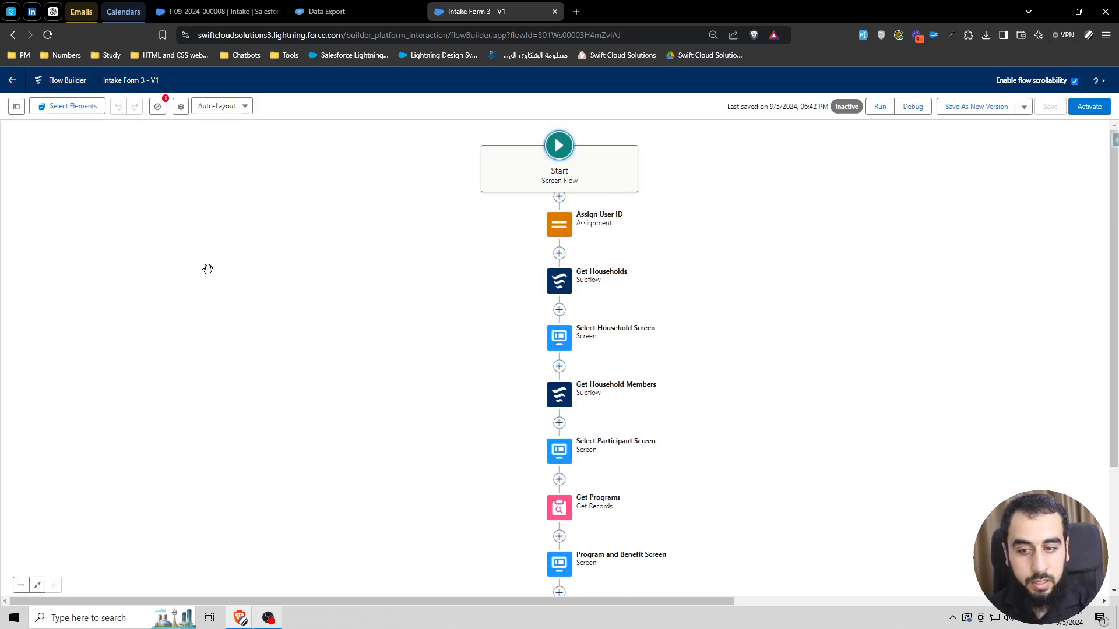
pyautogui.scroll(-3, 397, 347)
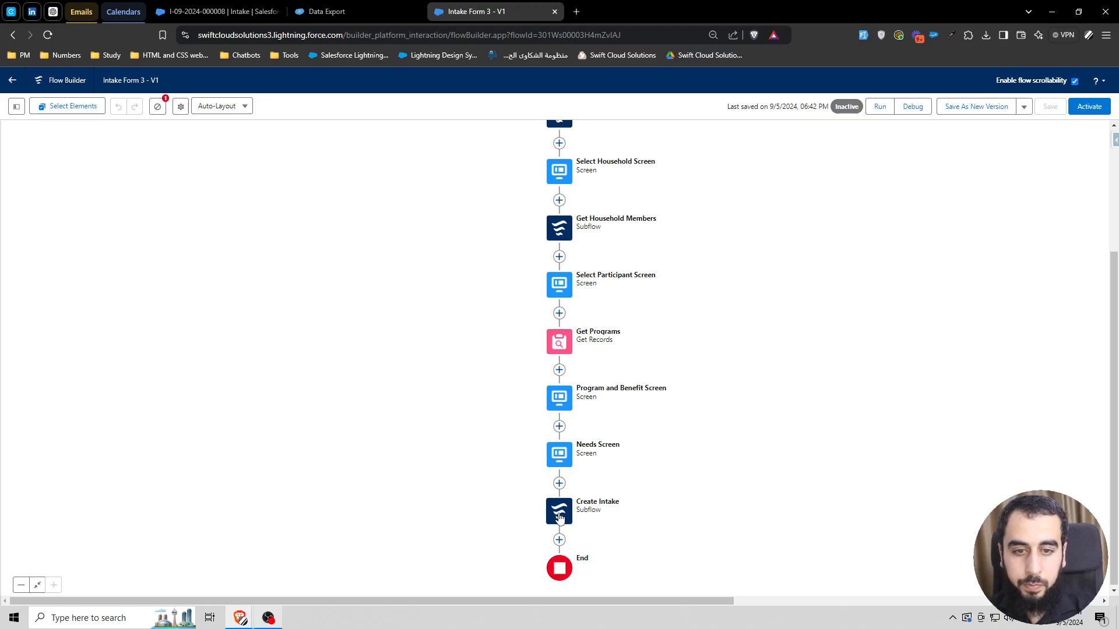
pyautogui.click(559, 518)
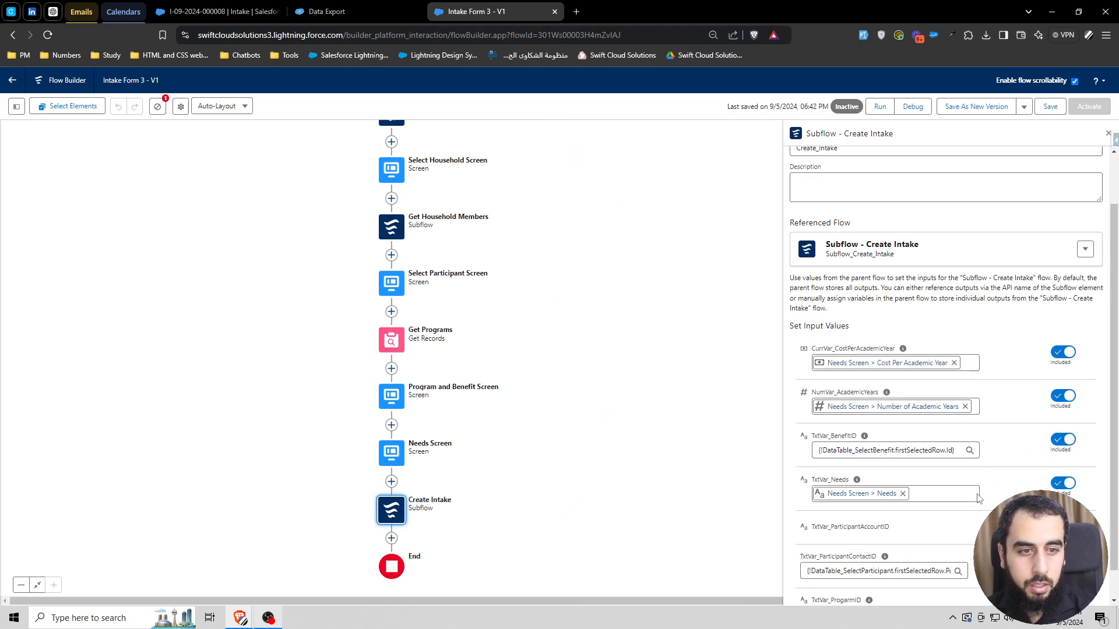
pyautogui.scroll(-1, 979, 498)
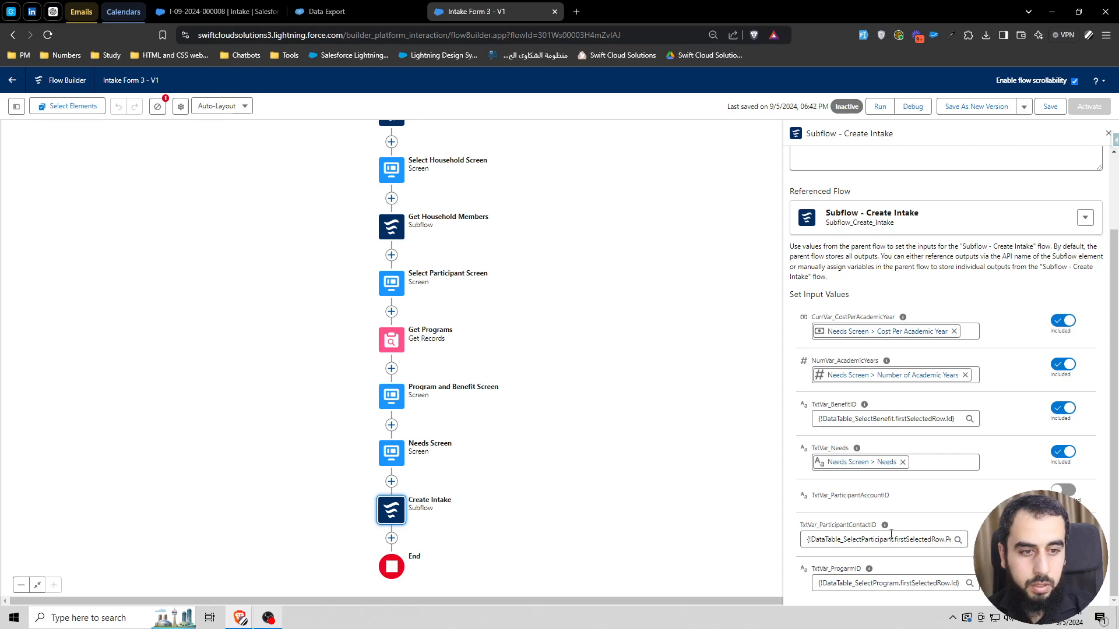
pyautogui.click(1064, 539)
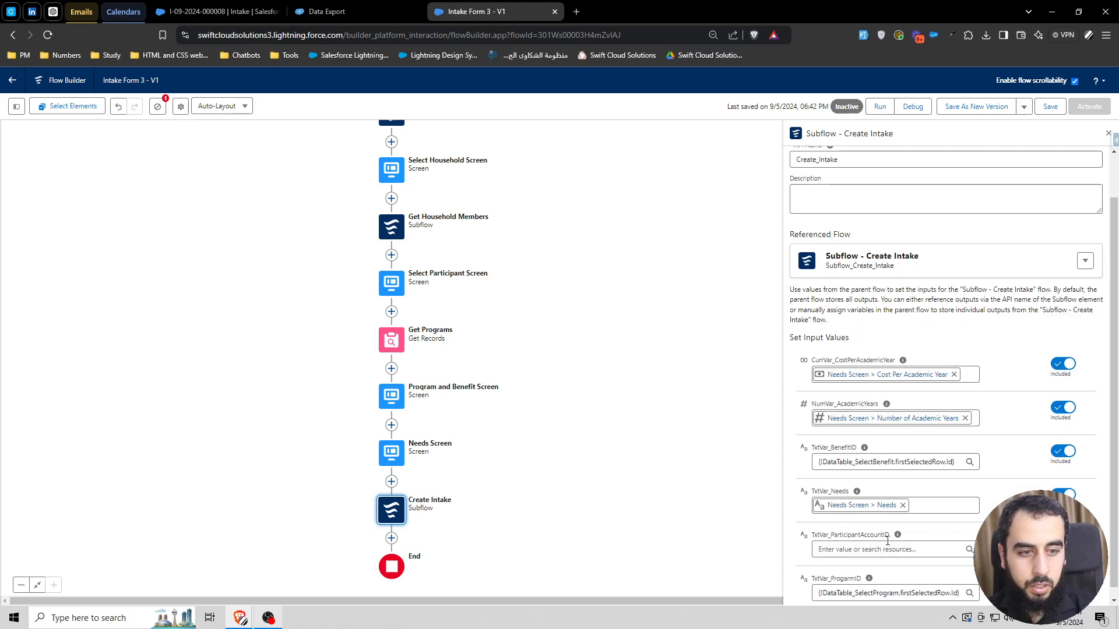
pyautogui.click(890, 548)
pyautogui.write('se')
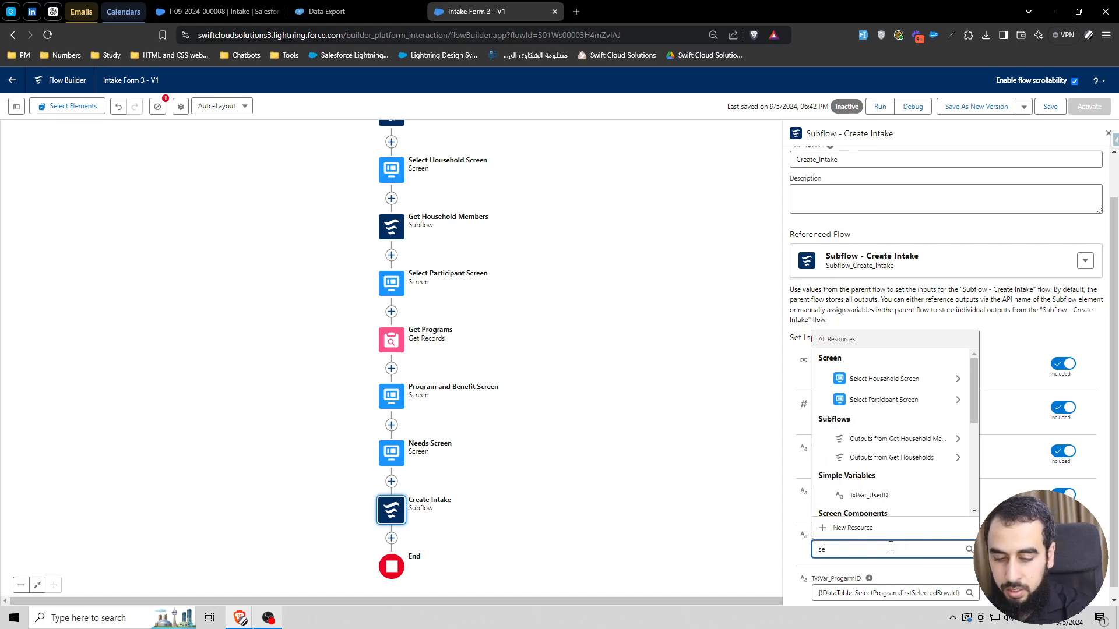
pyautogui.write('lect par')
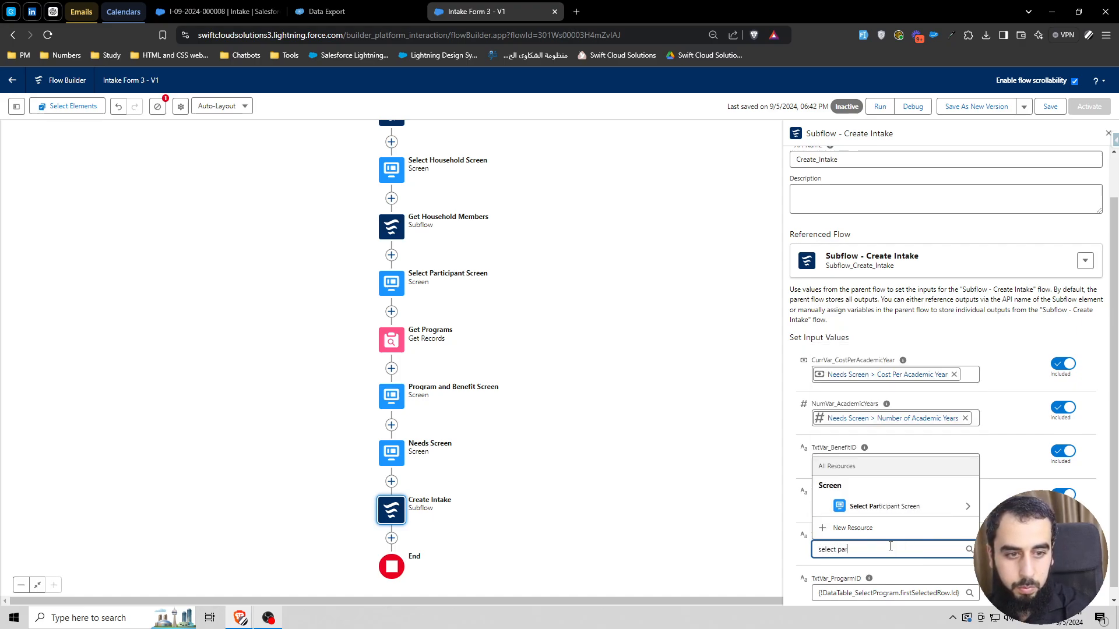
pyautogui.click(900, 506)
pyautogui.click(902, 507)
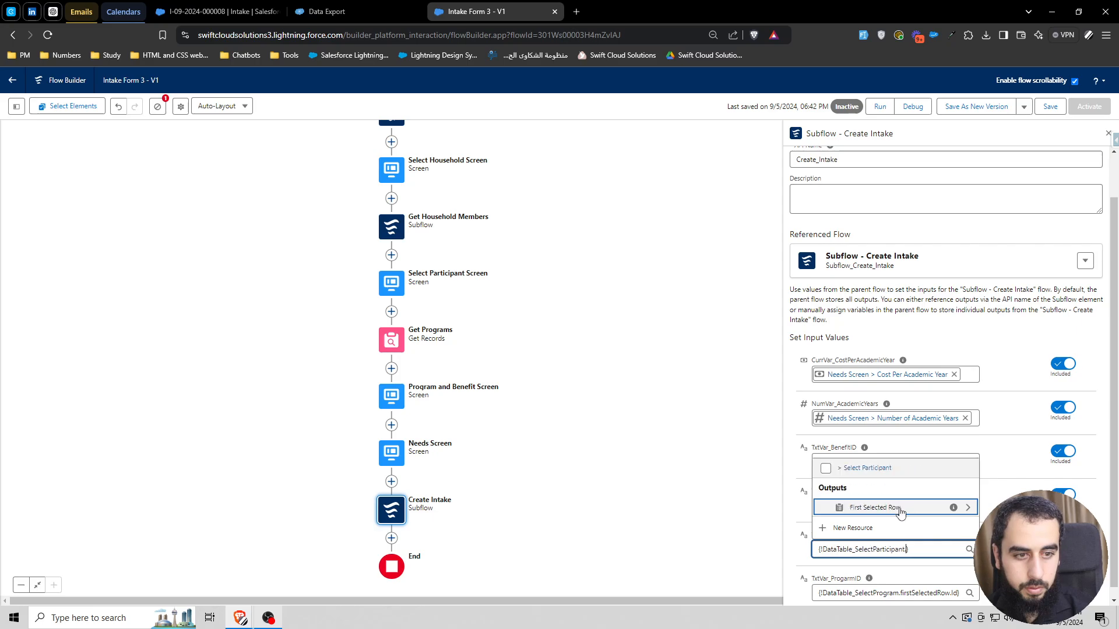
pyautogui.click(904, 507)
pyautogui.write('.accou')
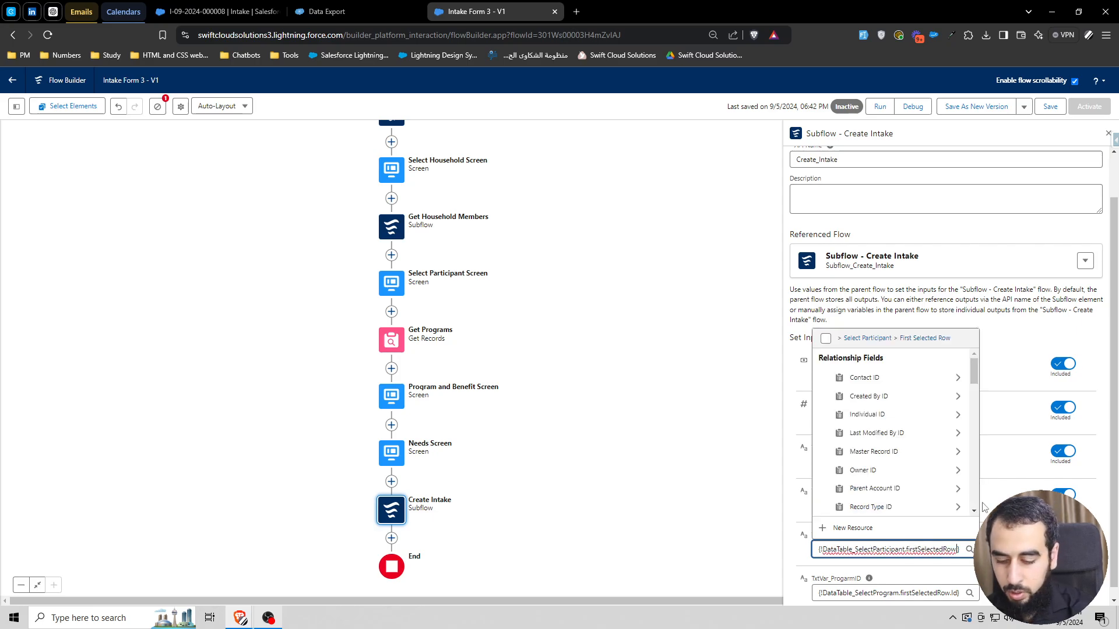
pyautogui.write('nt id')
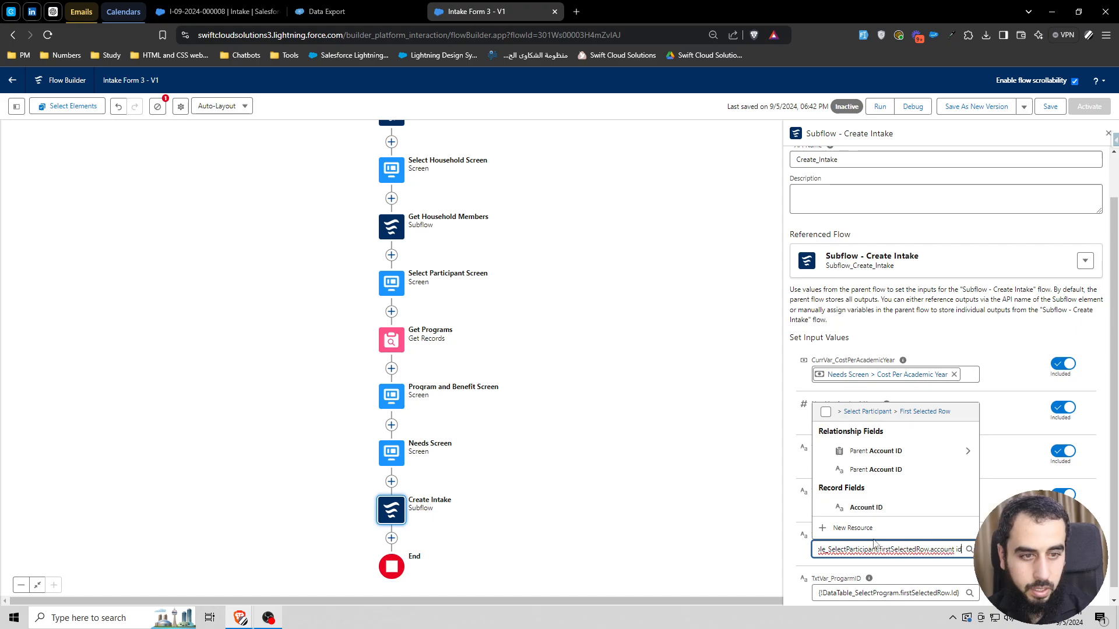
pyautogui.click(868, 508)
# - Save the Intake Form 3 flow
pyautogui.click(937, 587)
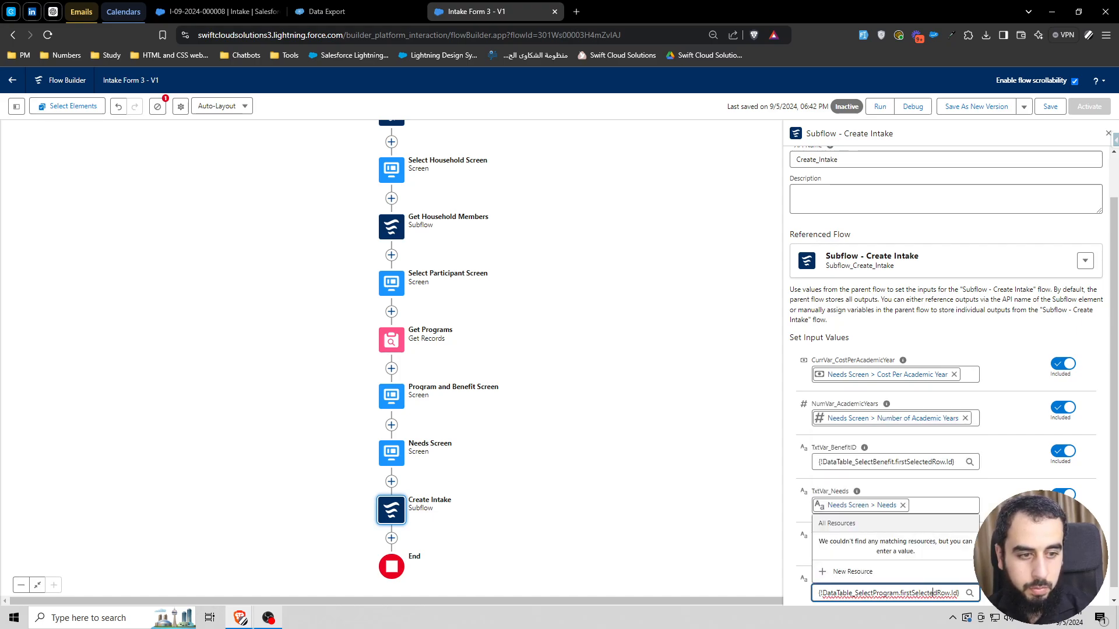
pyautogui.click(1000, 467)
pyautogui.click(944, 463)
pyautogui.click(1000, 466)
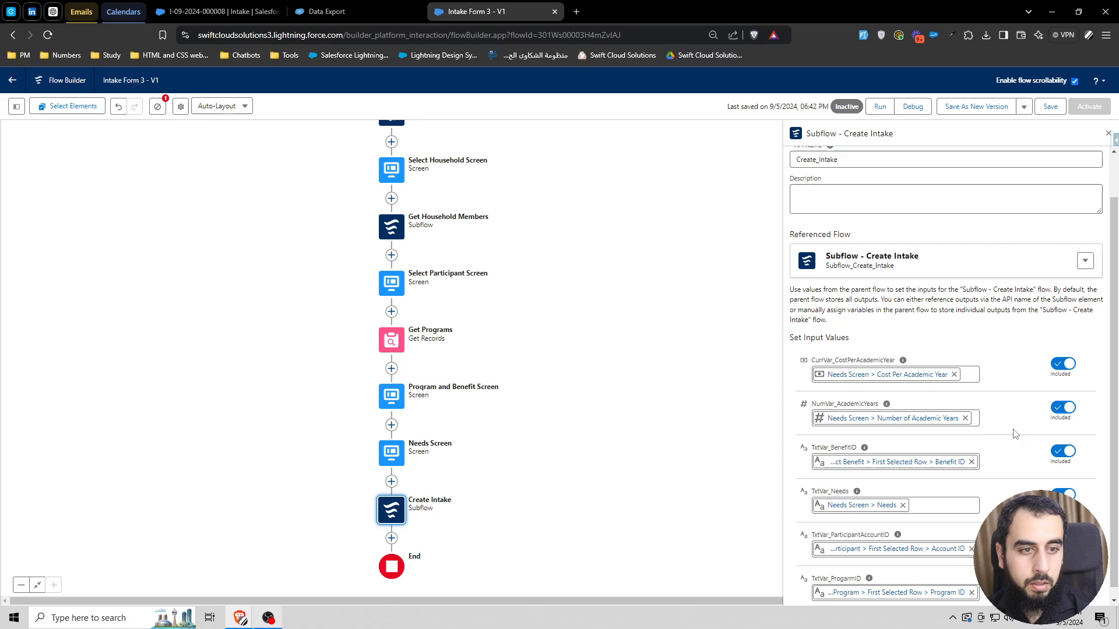
pyautogui.click(1050, 106)
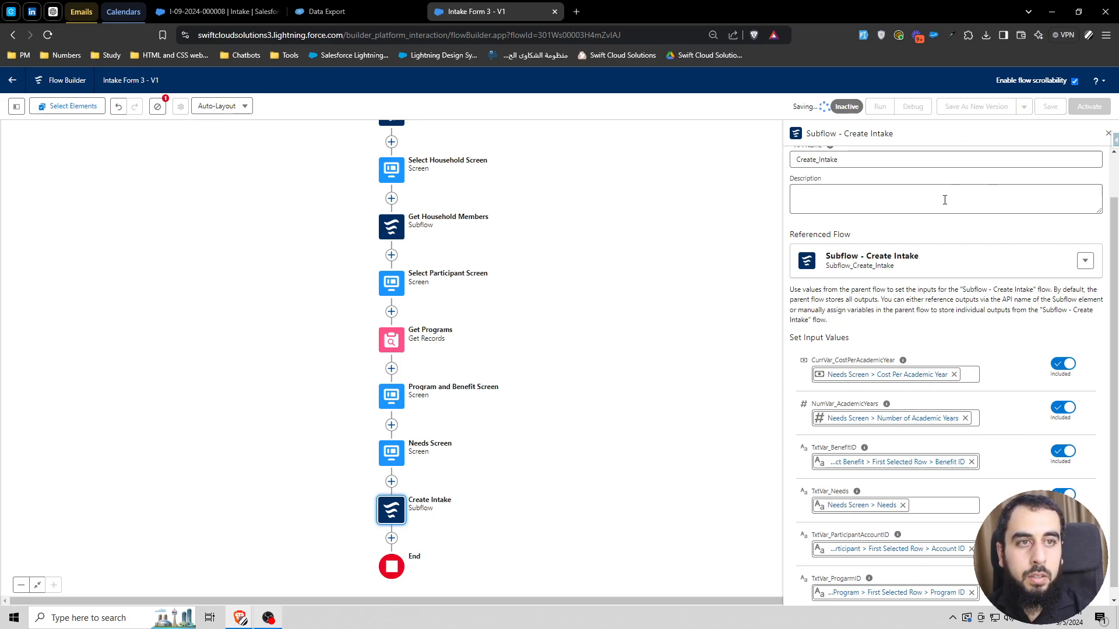
# - Debug Intake Form 3 and choose the Alpha 01 household
pyautogui.click(913, 108)
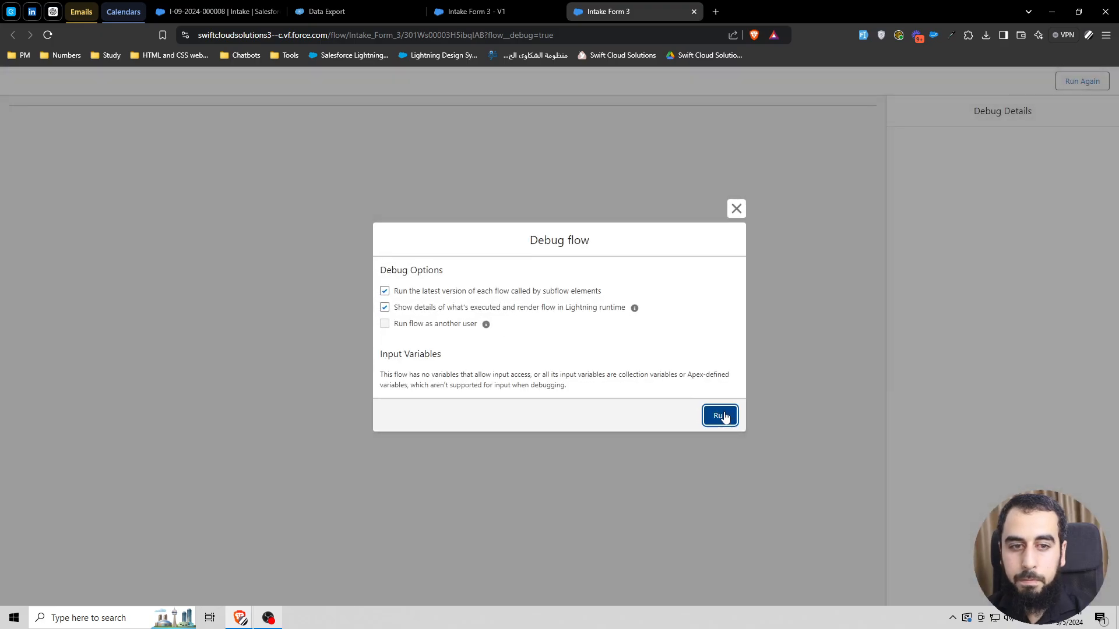
pyautogui.click(720, 416)
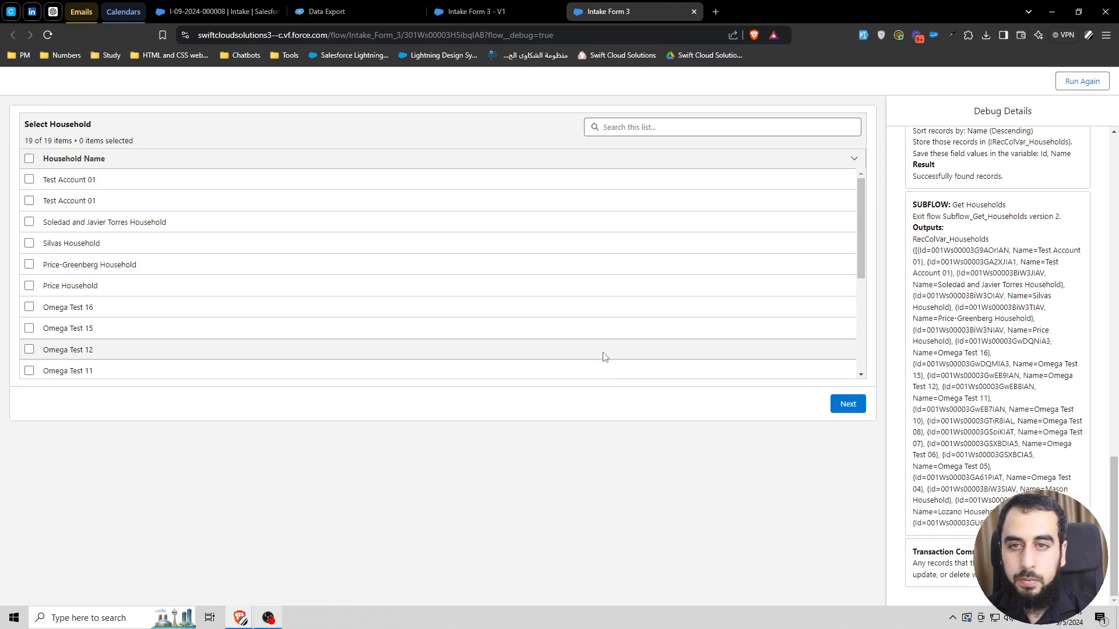
pyautogui.scroll(-5, 408, 291)
pyautogui.click(29, 369)
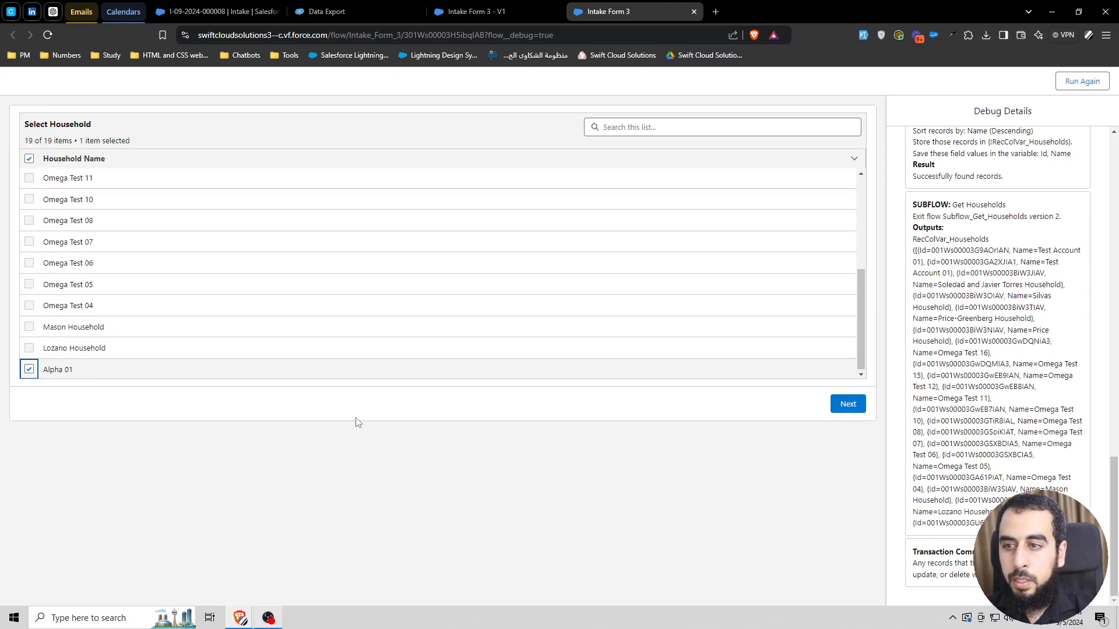
pyautogui.click(848, 405)
# - Choose the first participant, the Education program and the Tuition Fee benefit
pyautogui.click(29, 179)
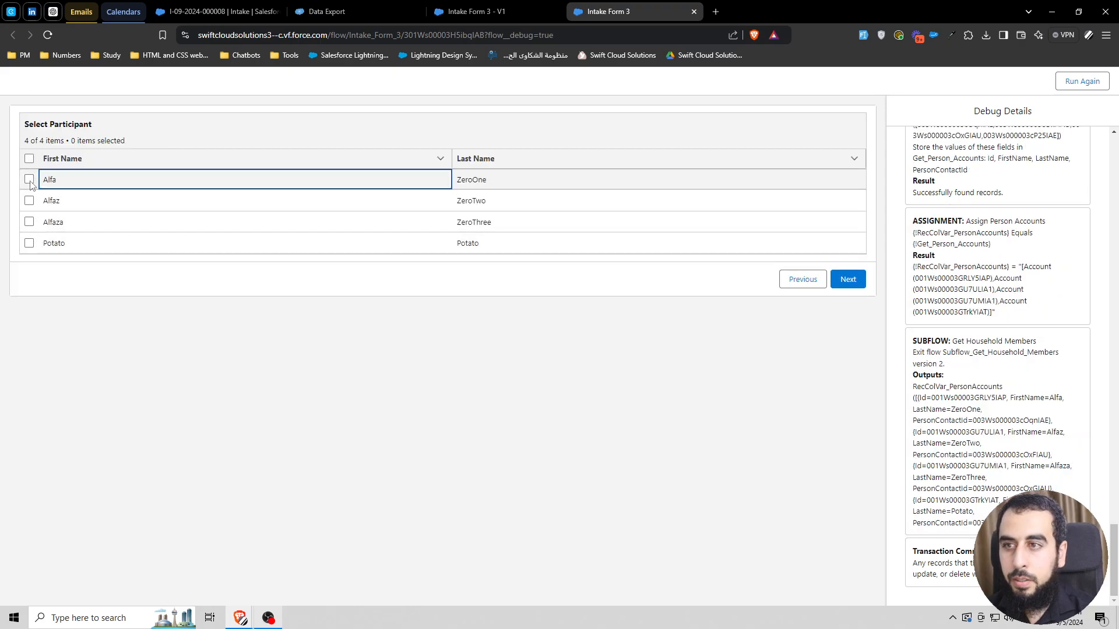
pyautogui.click(848, 279)
pyautogui.click(29, 265)
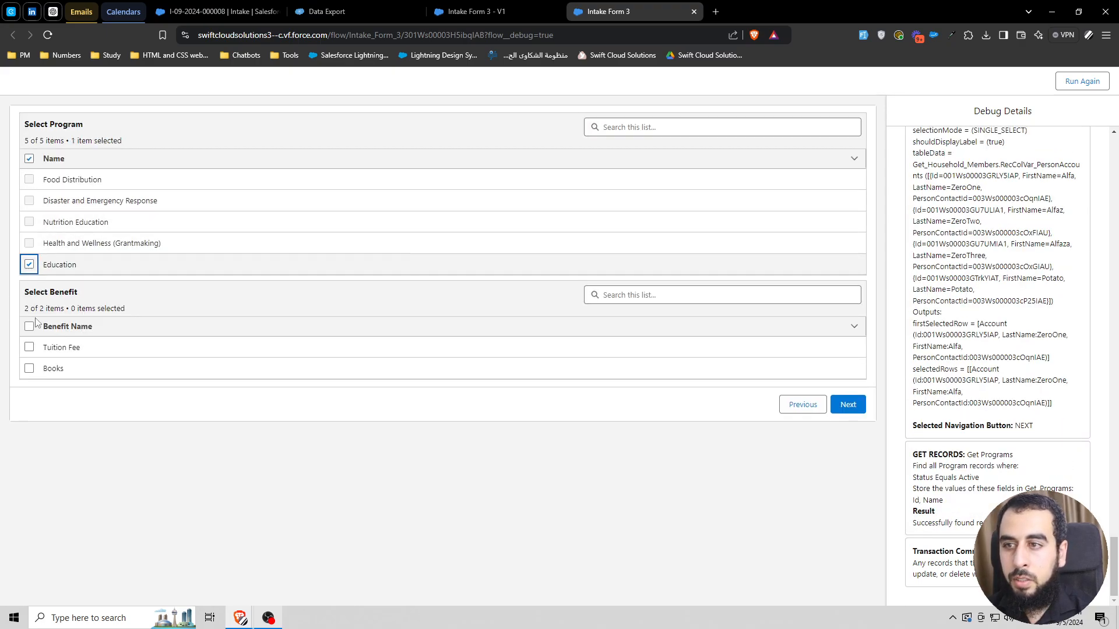
pyautogui.click(29, 347)
pyautogui.click(848, 404)
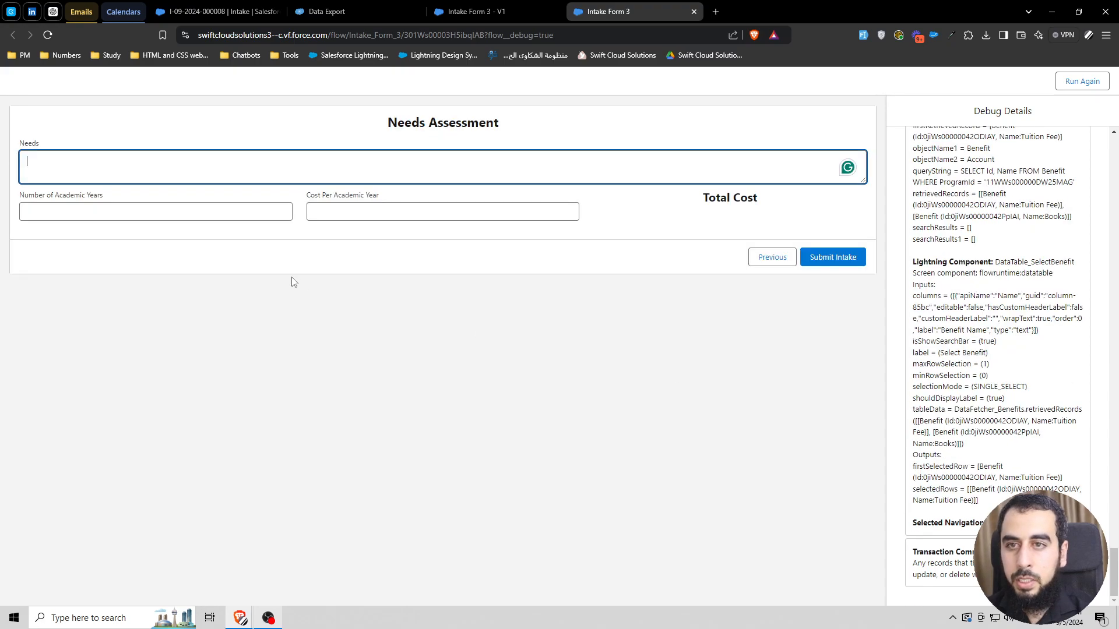
# - Enter needs ss, 2 academic years and 5000 per year, and submit the intake
pyautogui.click(553, 162)
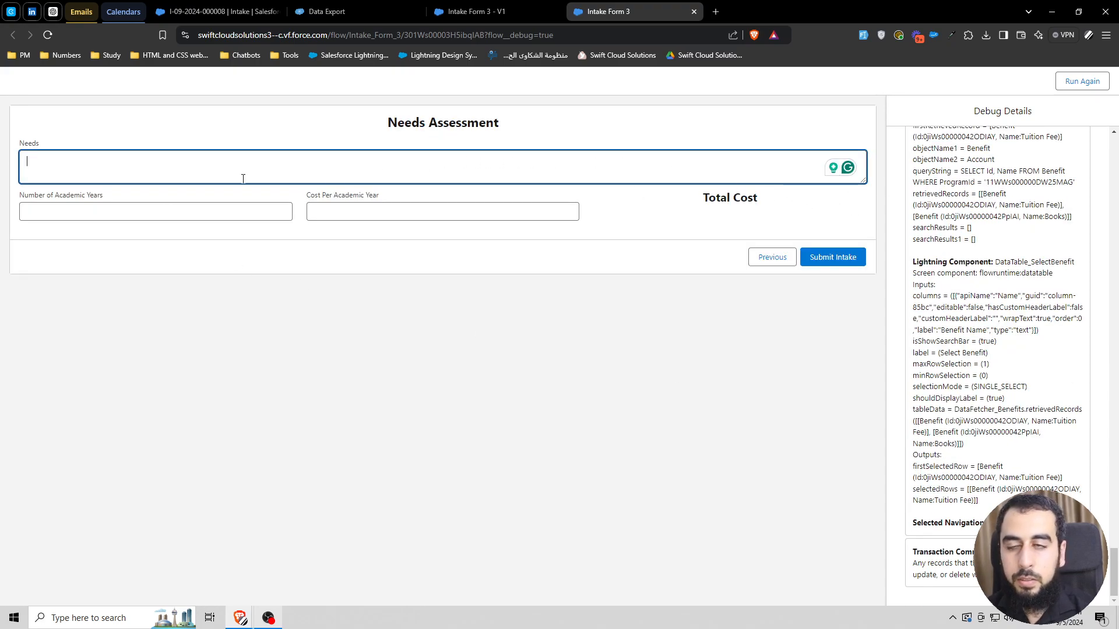
pyautogui.write('ss')
pyautogui.click(99, 213)
pyautogui.click(99, 240)
pyautogui.click(389, 217)
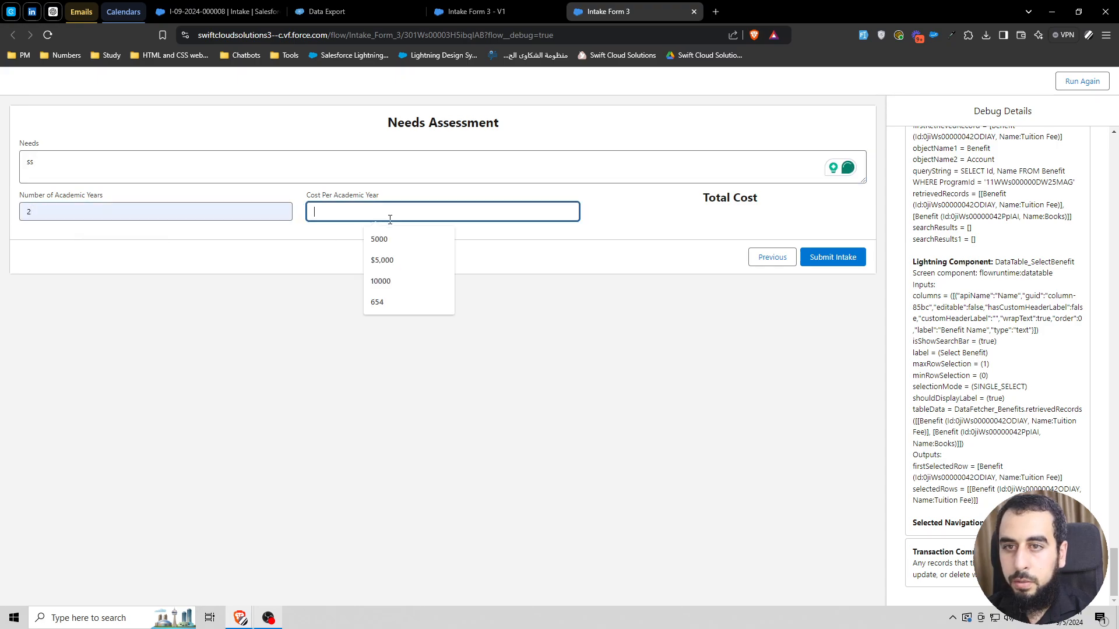
pyautogui.click(380, 239)
pyautogui.click(855, 278)
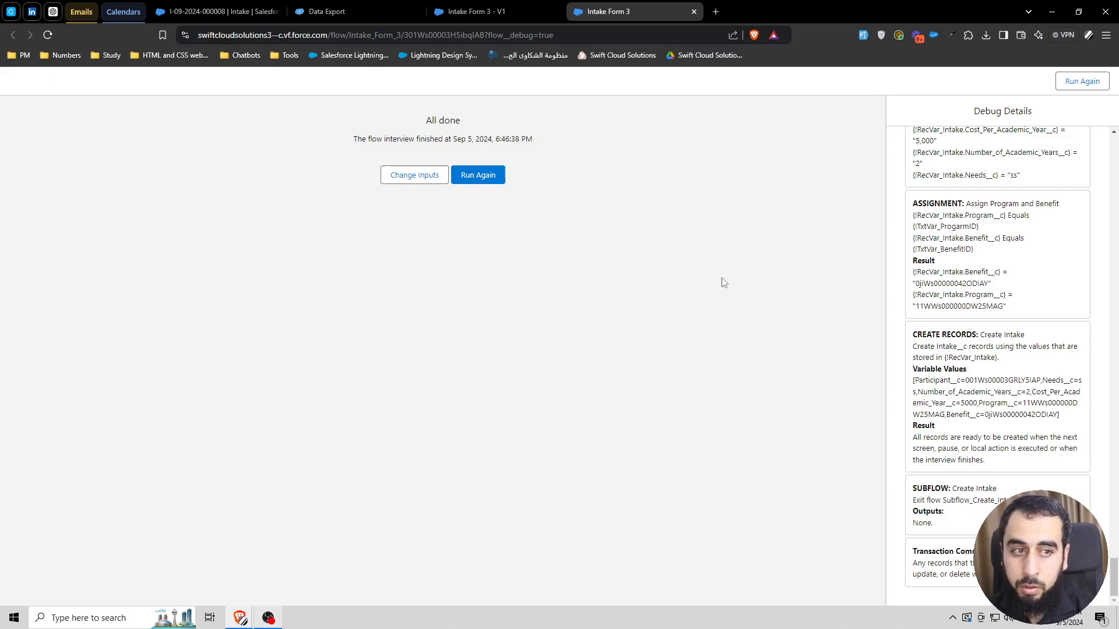
pyautogui.click(224, 11)
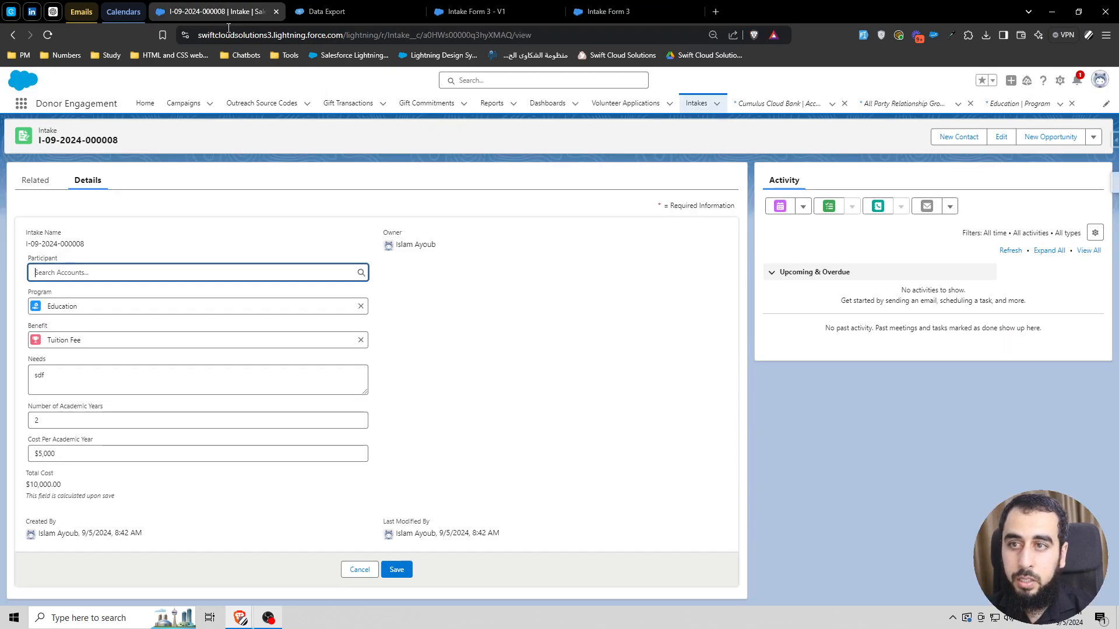
pyautogui.click(697, 104)
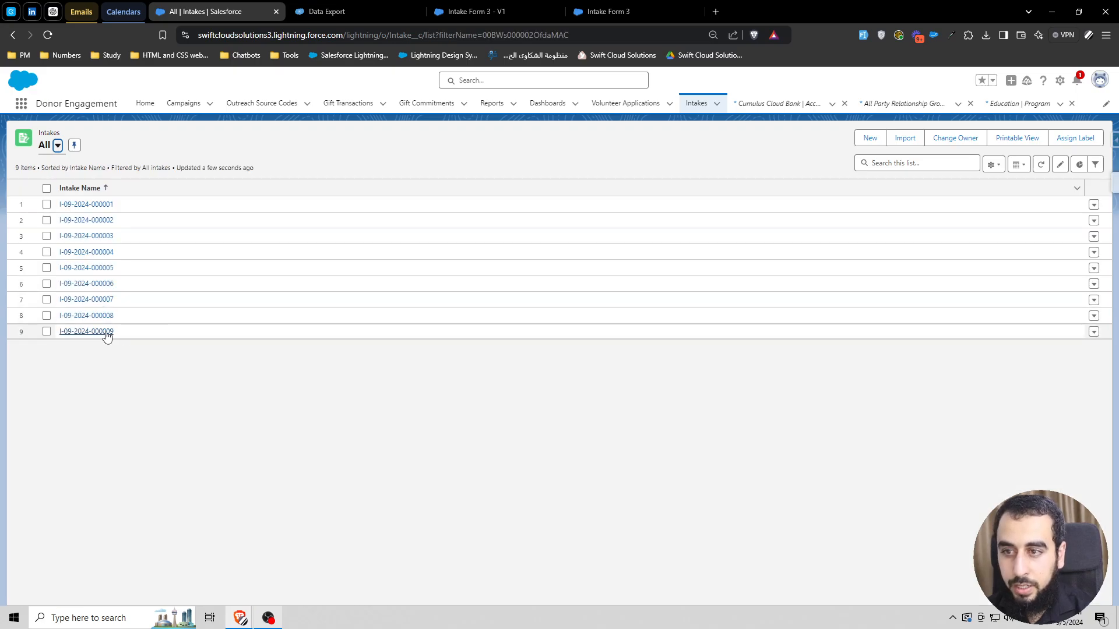
pyautogui.click(106, 332)
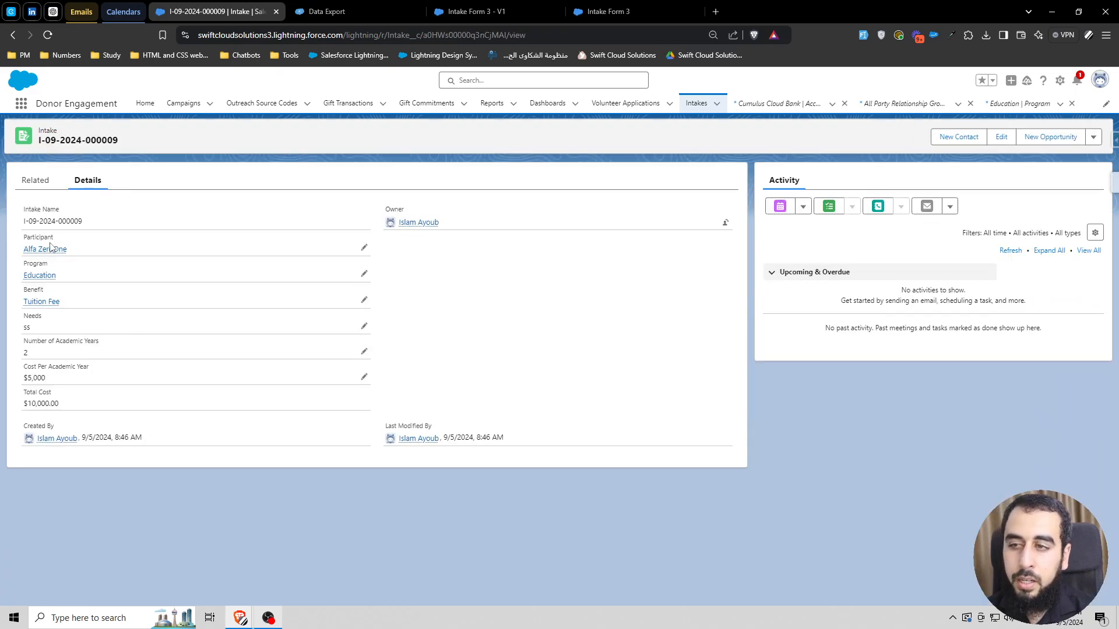